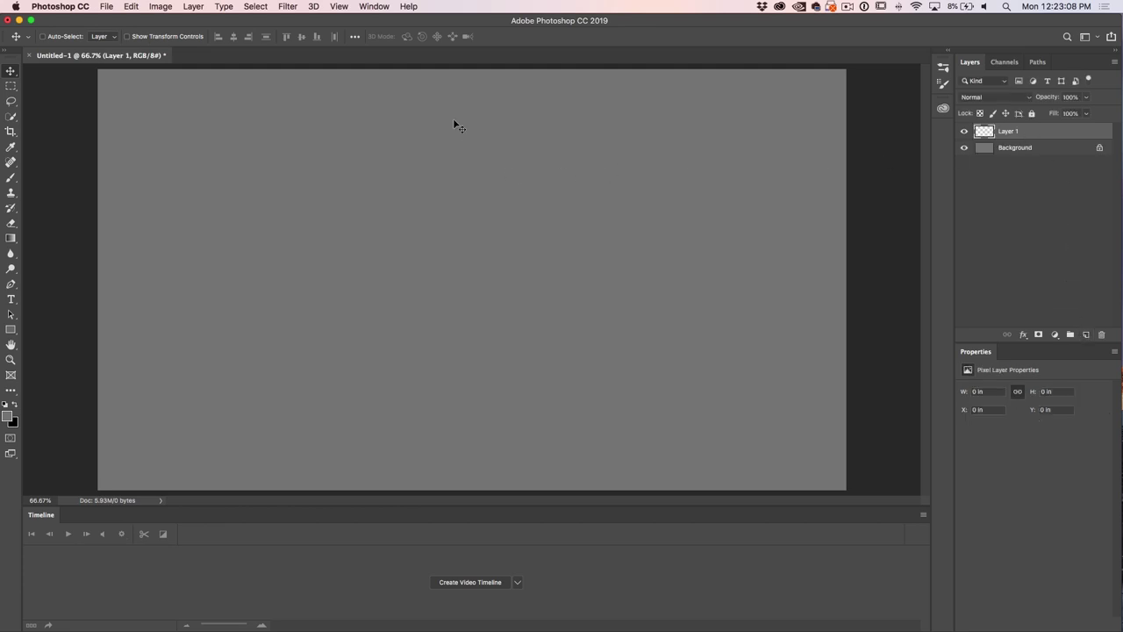
# Create a Wine Bottle preset mesh from Layer 1 and switch to the 3D workspace
pyautogui.click(314, 7)
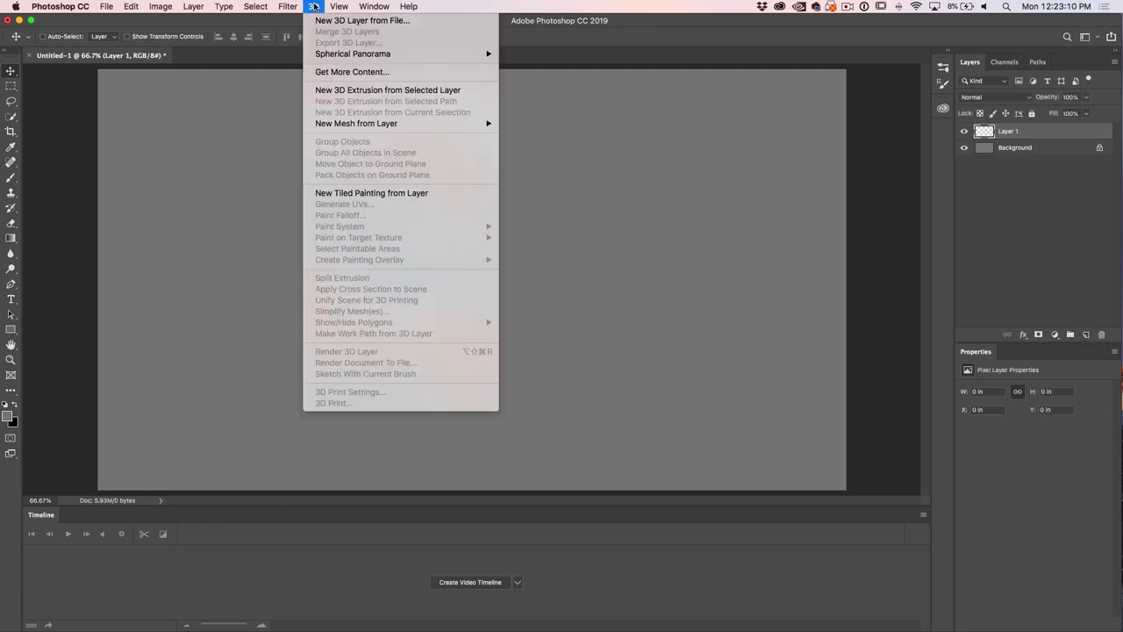
pyautogui.moveTo(317, 123)
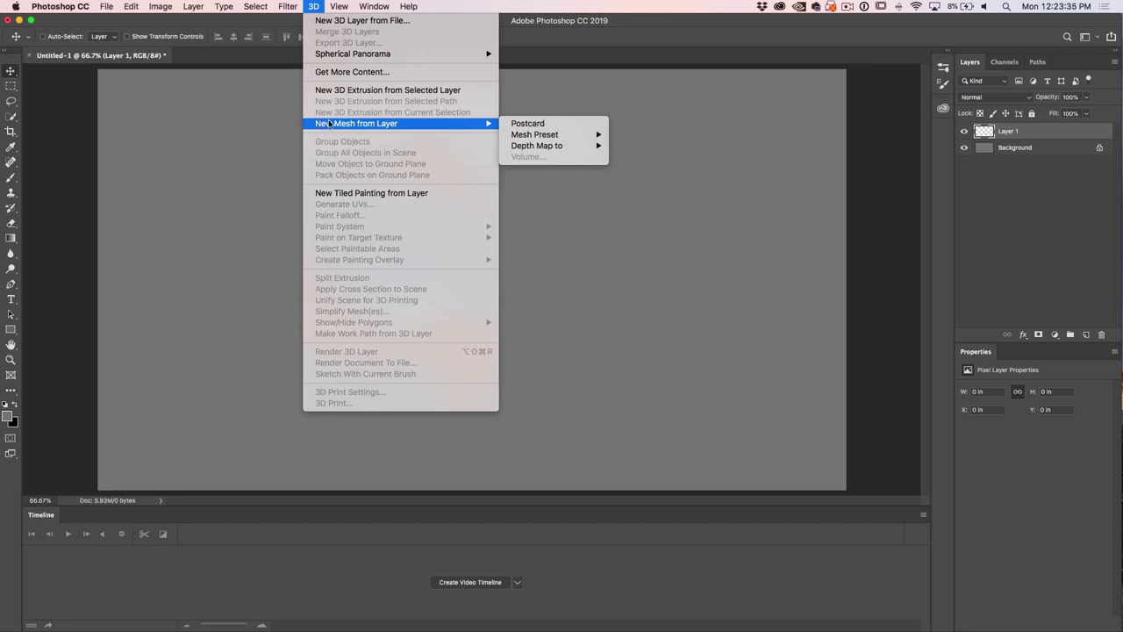
pyautogui.moveTo(491, 123)
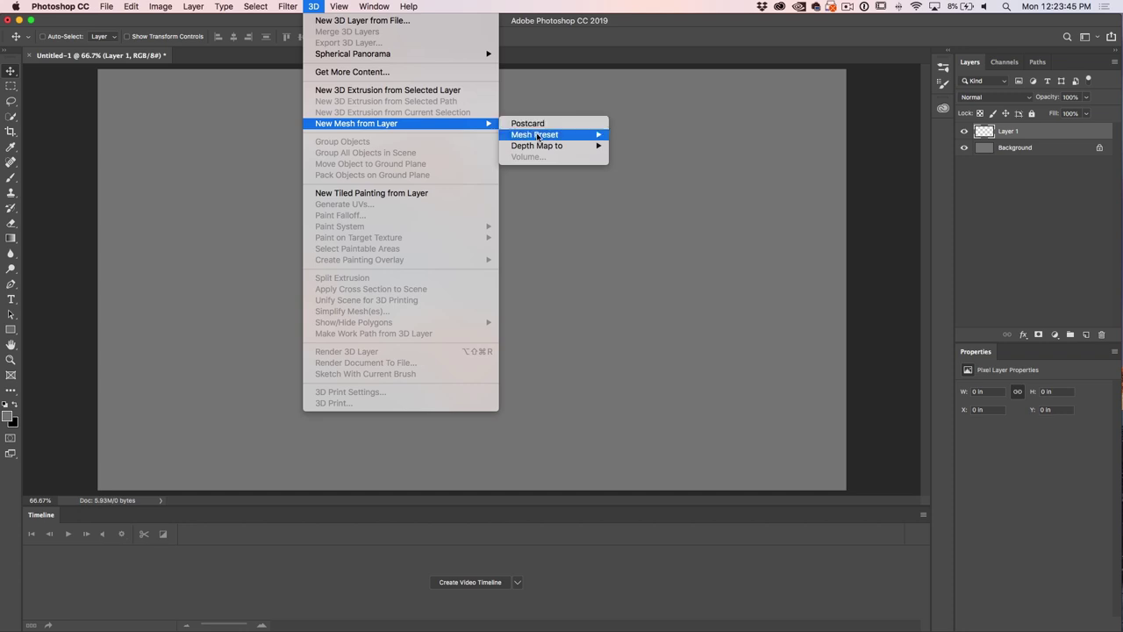
pyautogui.moveTo(542, 138)
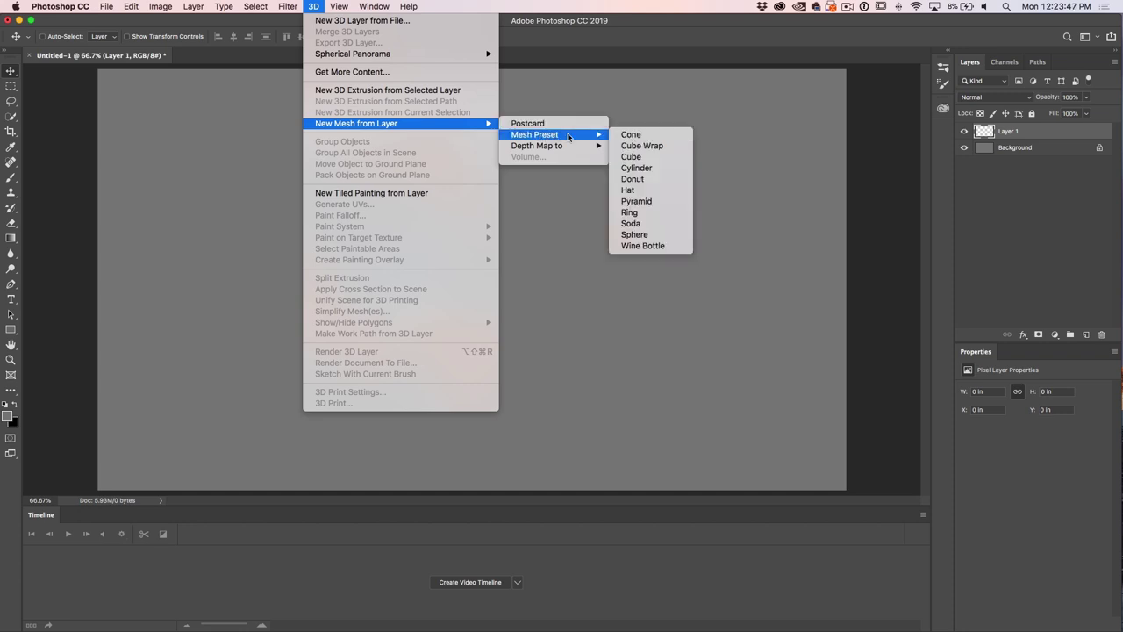
pyautogui.click(658, 246)
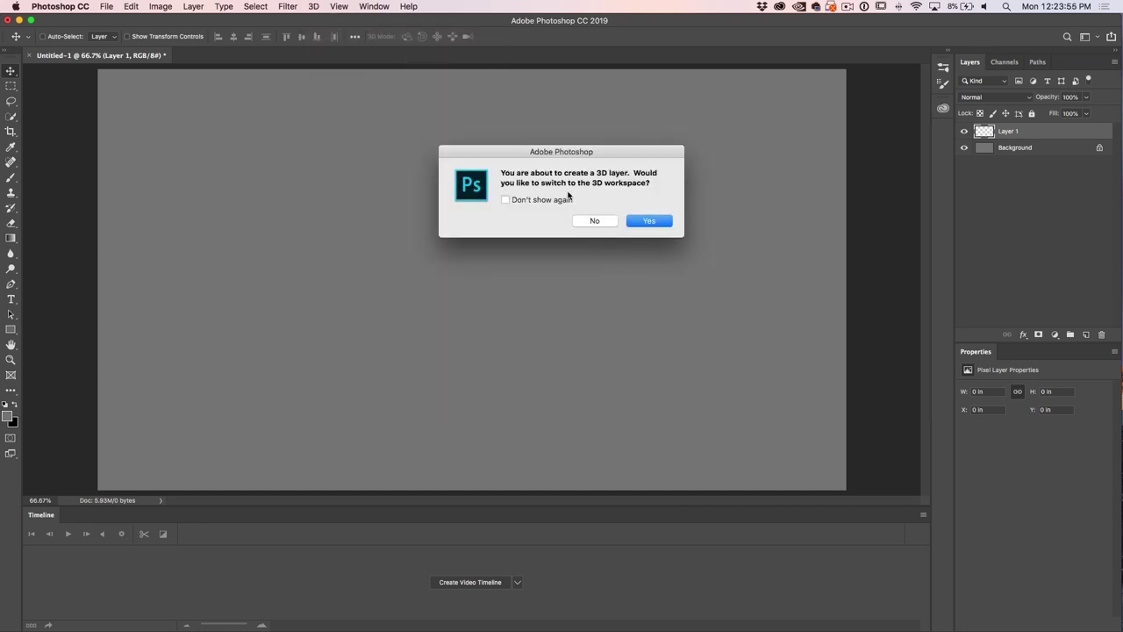
pyautogui.click(649, 222)
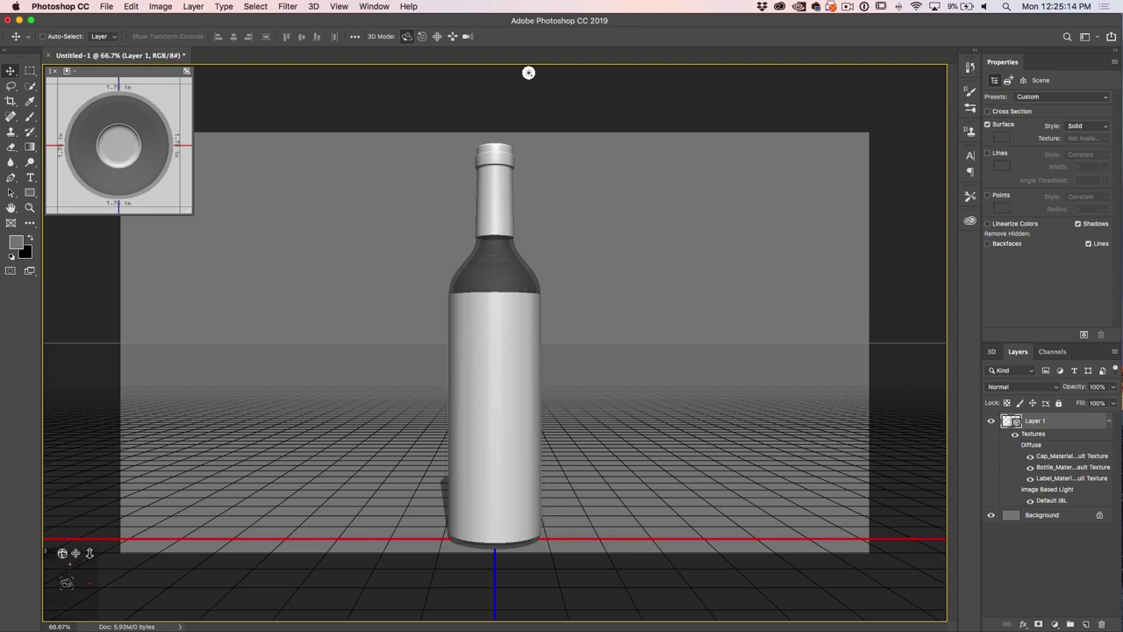
# Orbit, pan and dolly the 3D camera to view the bottle from above at an angle
pyautogui.moveTo(528, 73); pyautogui.dragTo(788, 72)
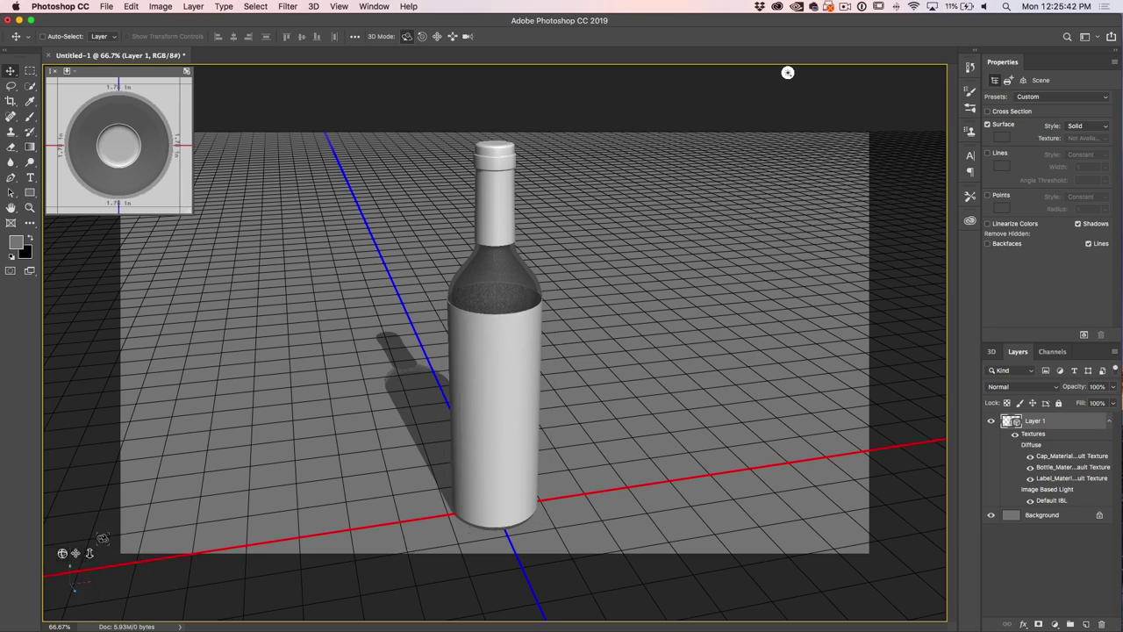
pyautogui.moveTo(61, 552)
pyautogui.mouseDown()
pyautogui.moveTo(106, 539)
pyautogui.moveTo(59, 564)
pyautogui.mouseUp()
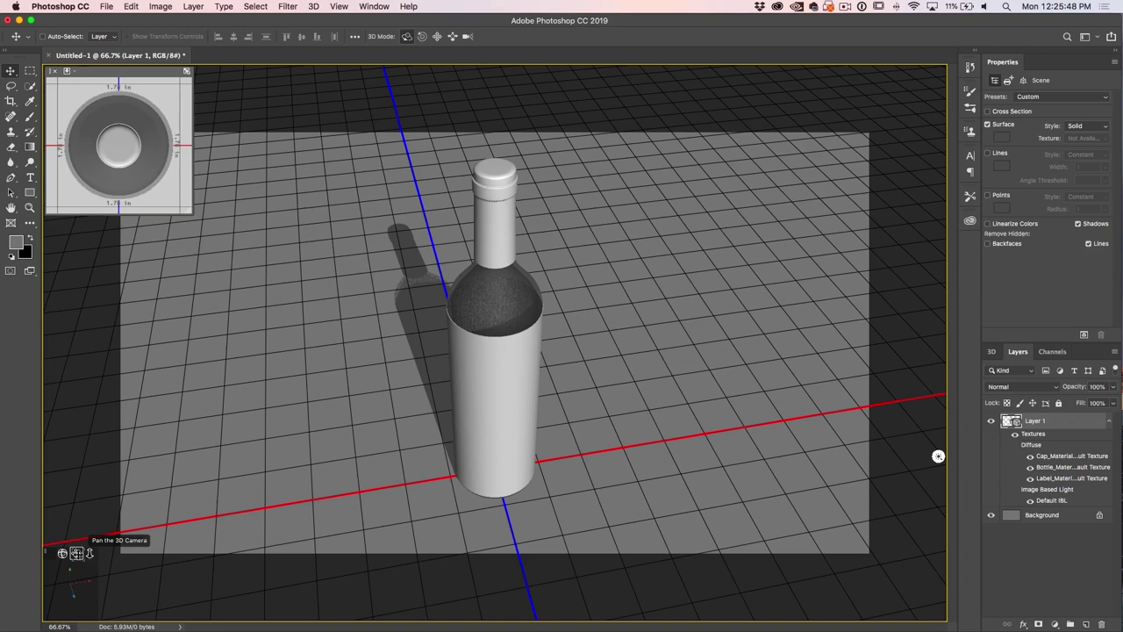
pyautogui.moveTo(76, 552); pyautogui.dragTo(80, 518)
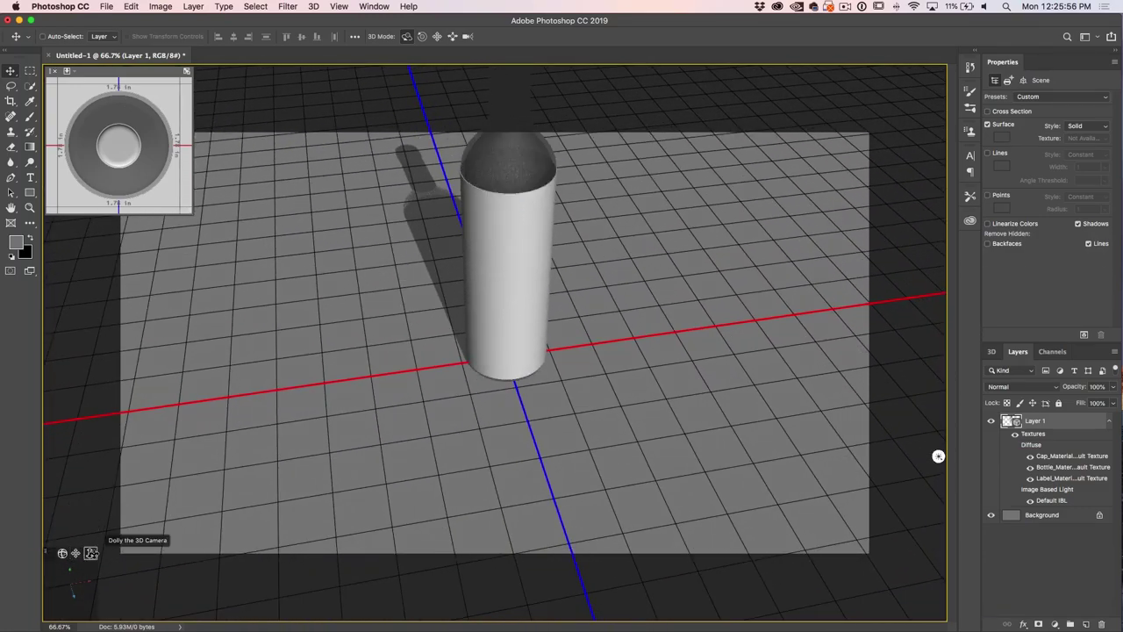
pyautogui.moveTo(90, 553); pyautogui.dragTo(77, 485)
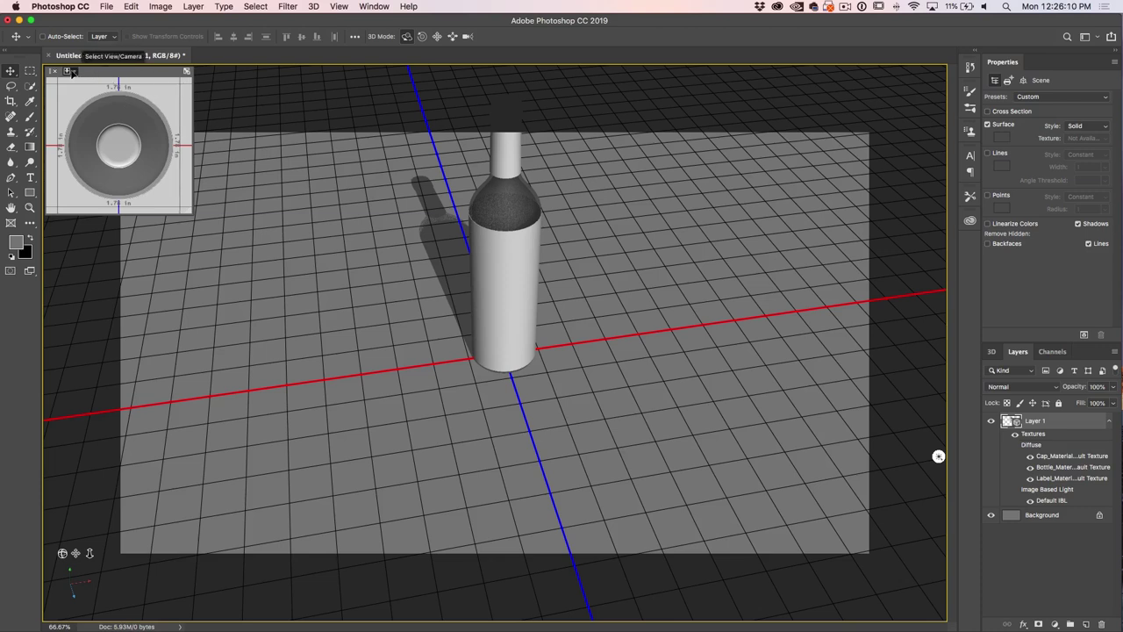
# Preview the bottle in the secondary view from the Default, Left and Right cameras
pyautogui.click(74, 72)
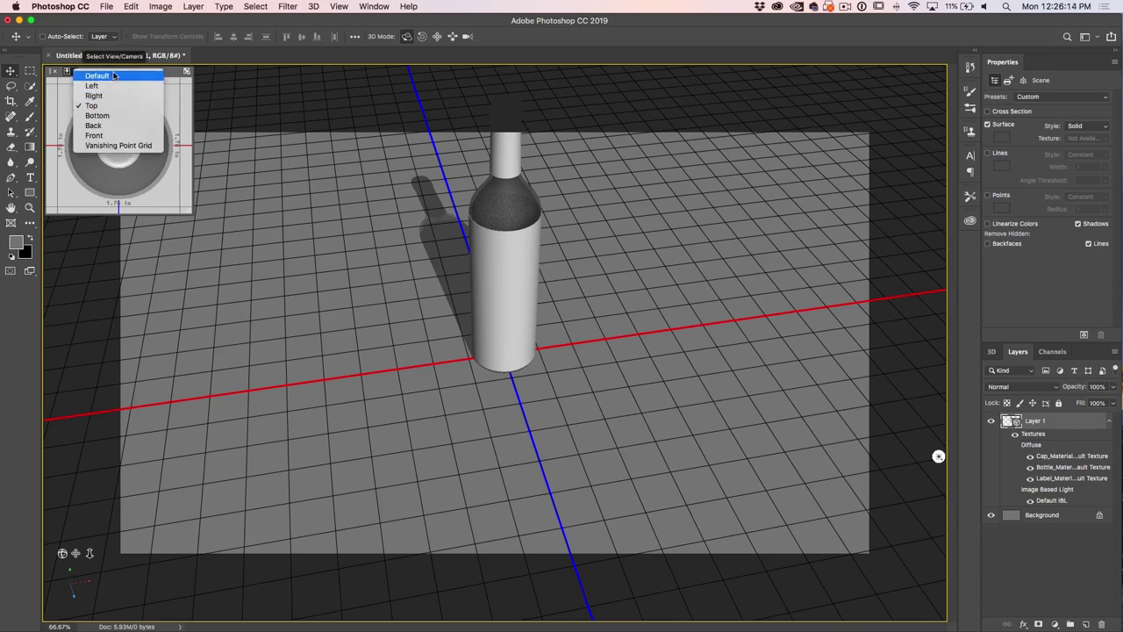
pyautogui.click(113, 75)
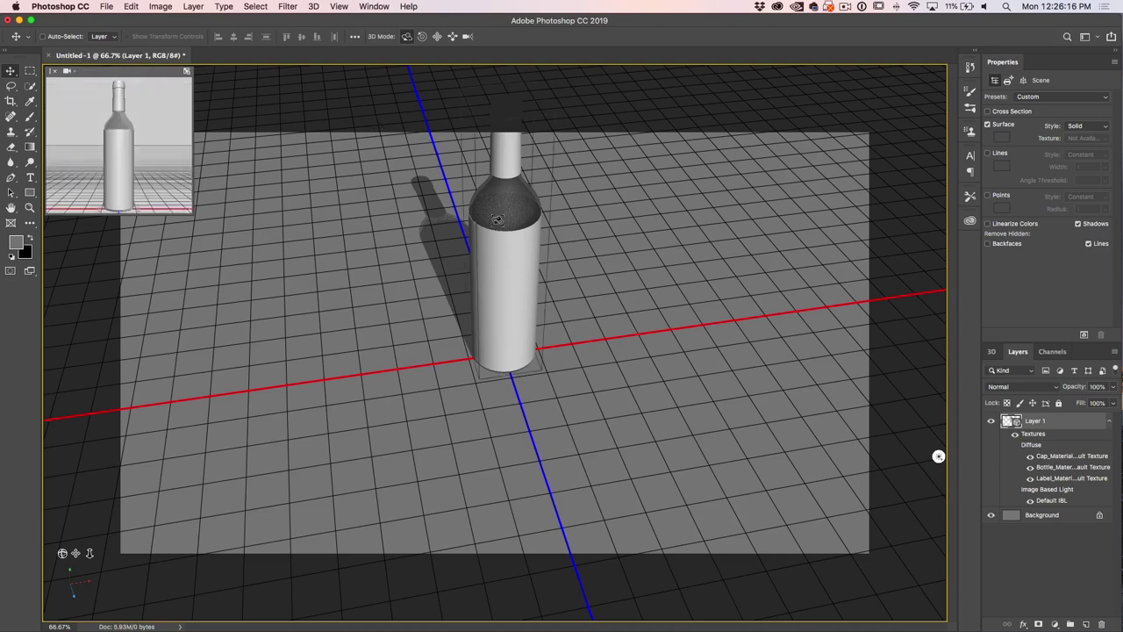
pyautogui.click(68, 71)
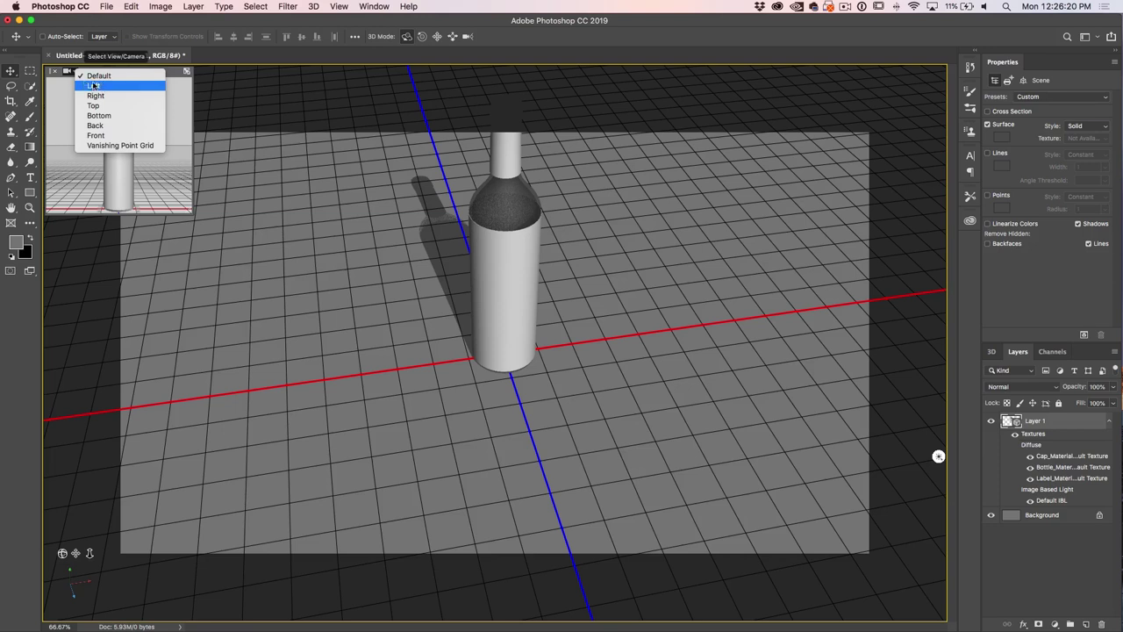
pyautogui.click(93, 85)
pyautogui.click(68, 72)
pyautogui.click(95, 96)
pyautogui.click(80, 72)
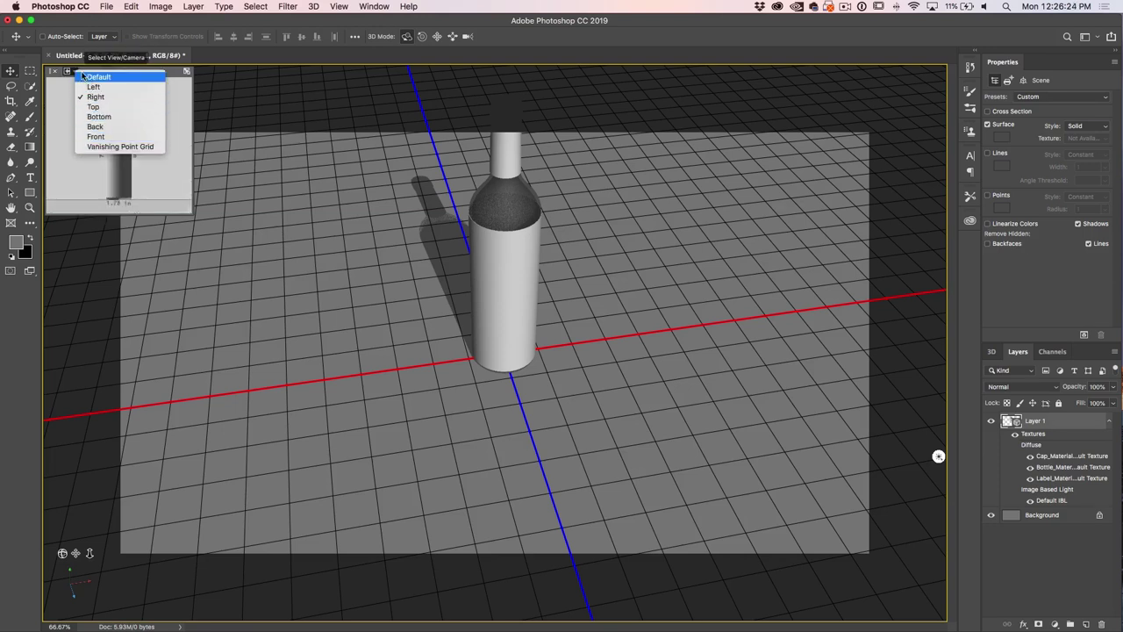
pyautogui.click(84, 76)
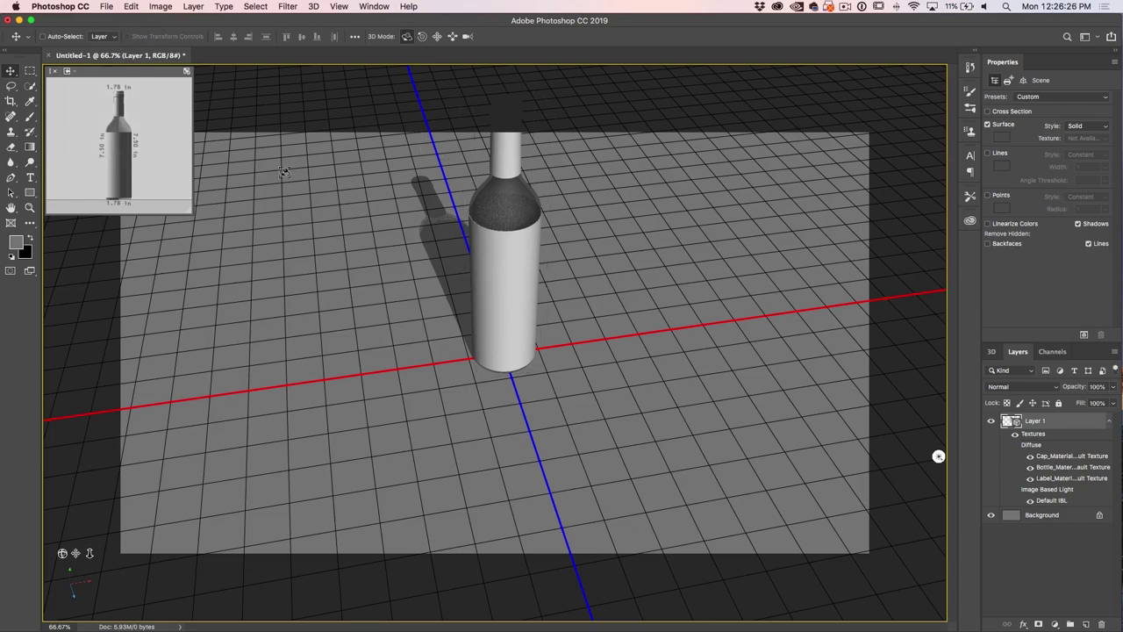
# Set the secondary view to the Default camera and swap it into the main view
pyautogui.click(186, 71)
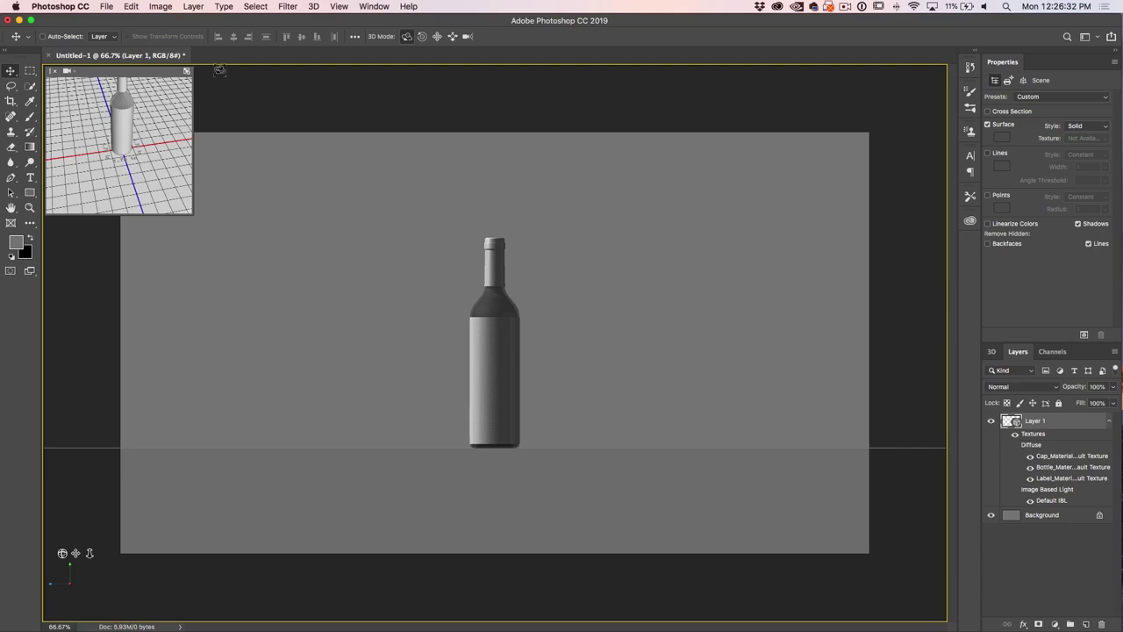
pyautogui.click(186, 71)
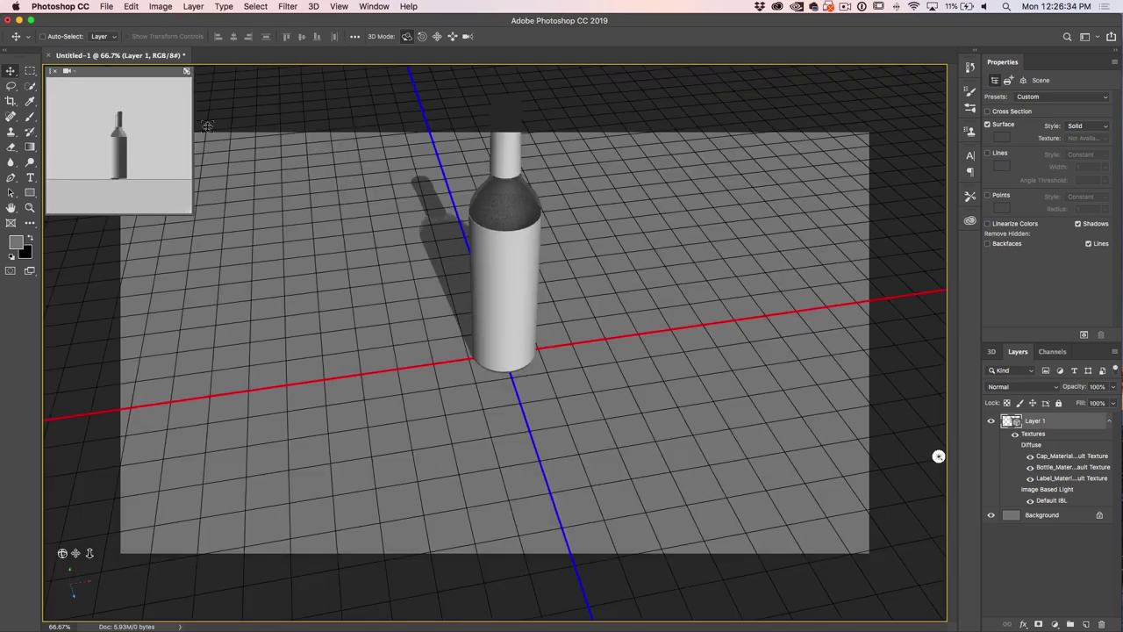
pyautogui.click(70, 72)
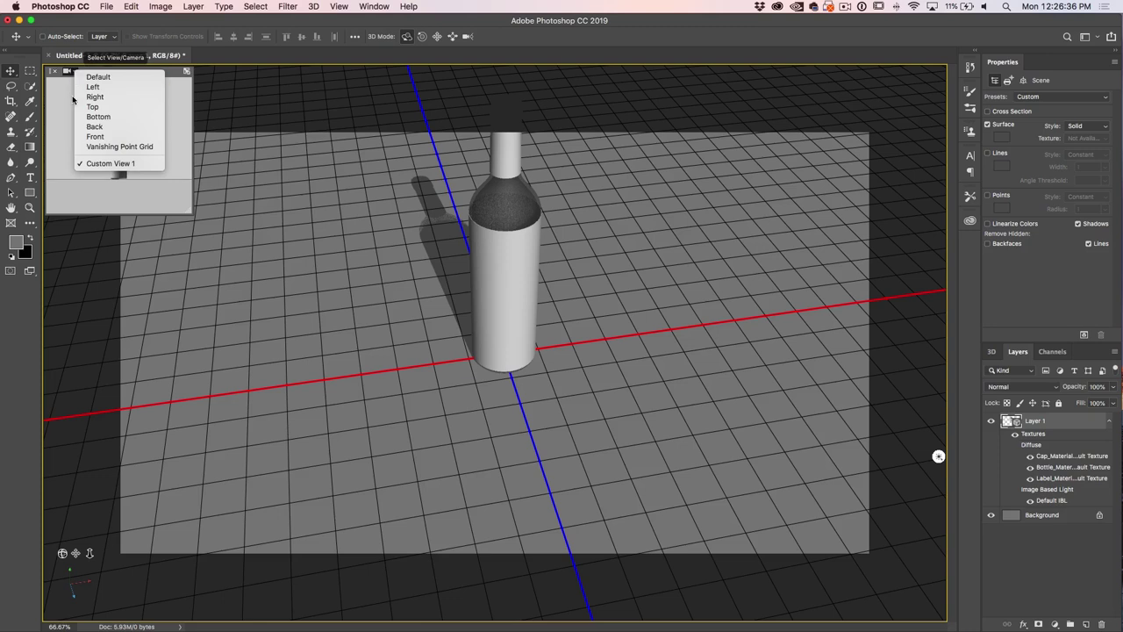
pyautogui.click(121, 77)
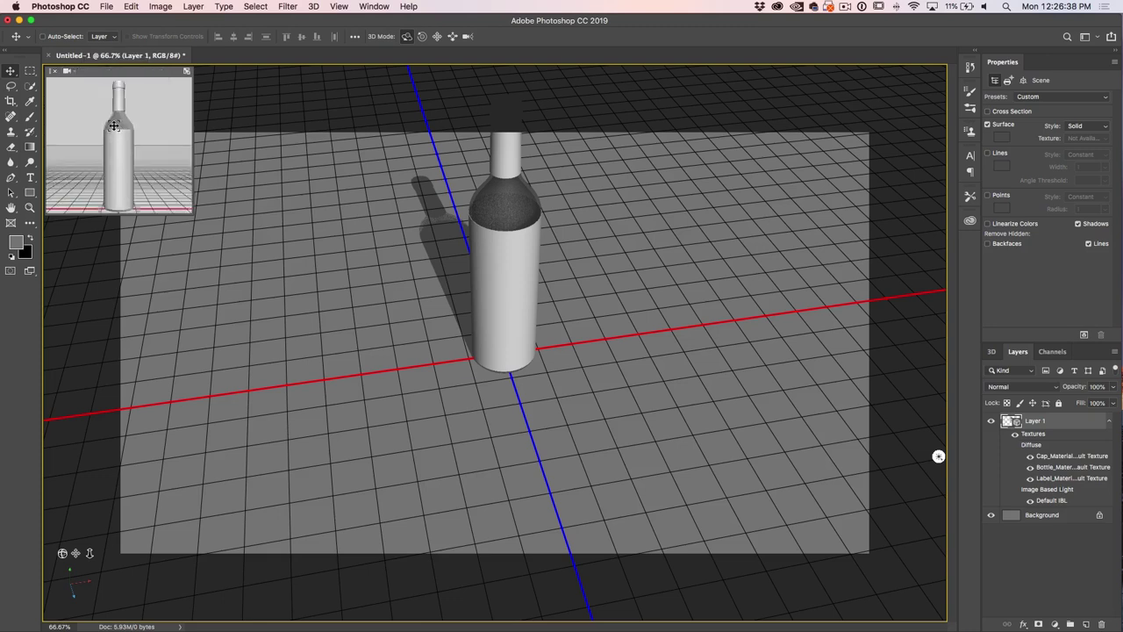
pyautogui.click(186, 71)
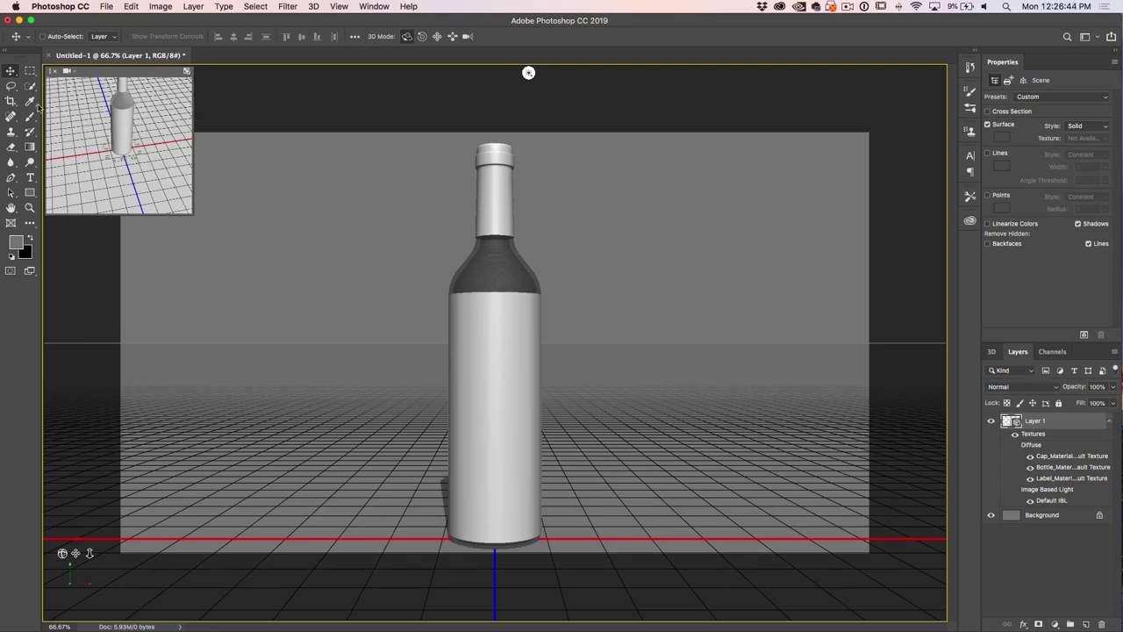
pyautogui.click(69, 71)
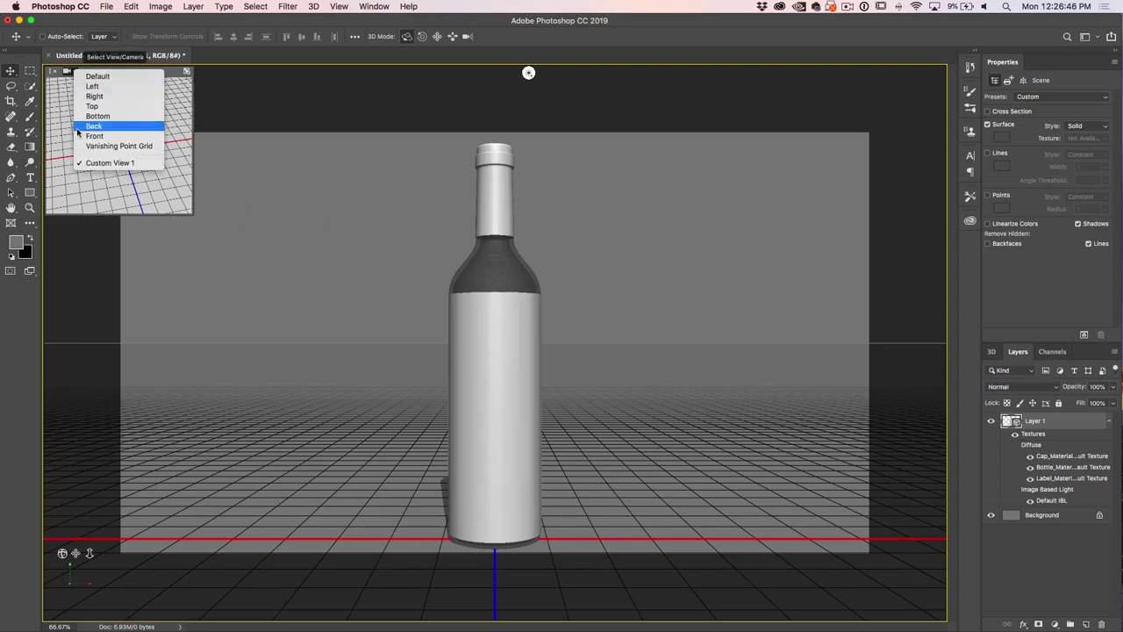
pyautogui.click(165, 72)
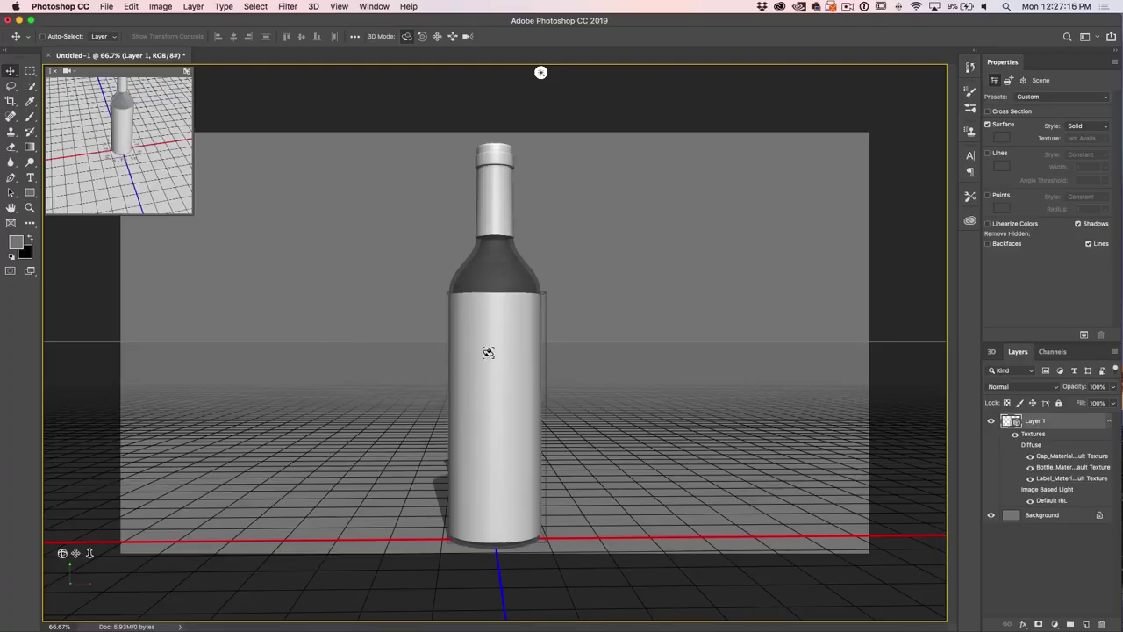
# Inspect the label mesh, Environment, Scene and Current View properties, and orbit the camera to an elevated angle on the bottle
pyautogui.click(494, 356)
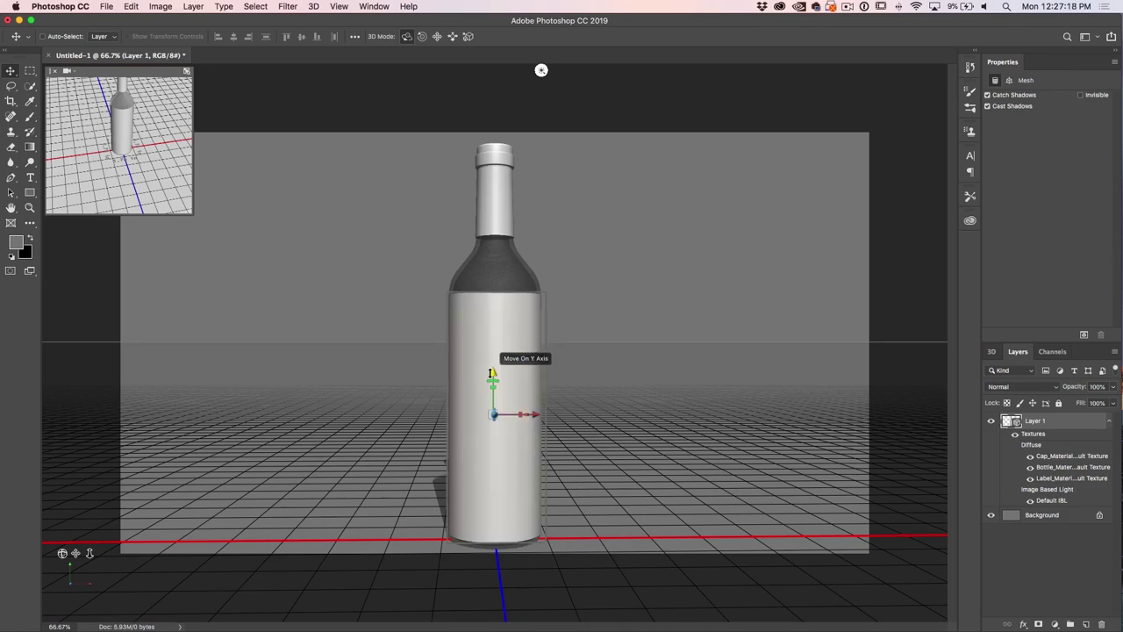
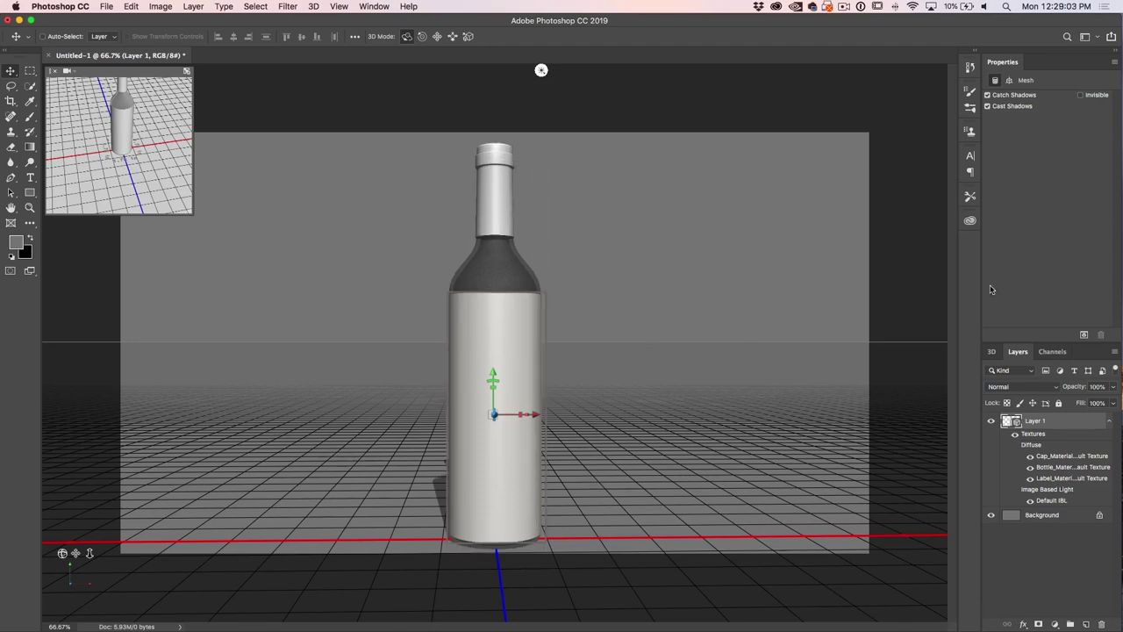
pyautogui.click(990, 352)
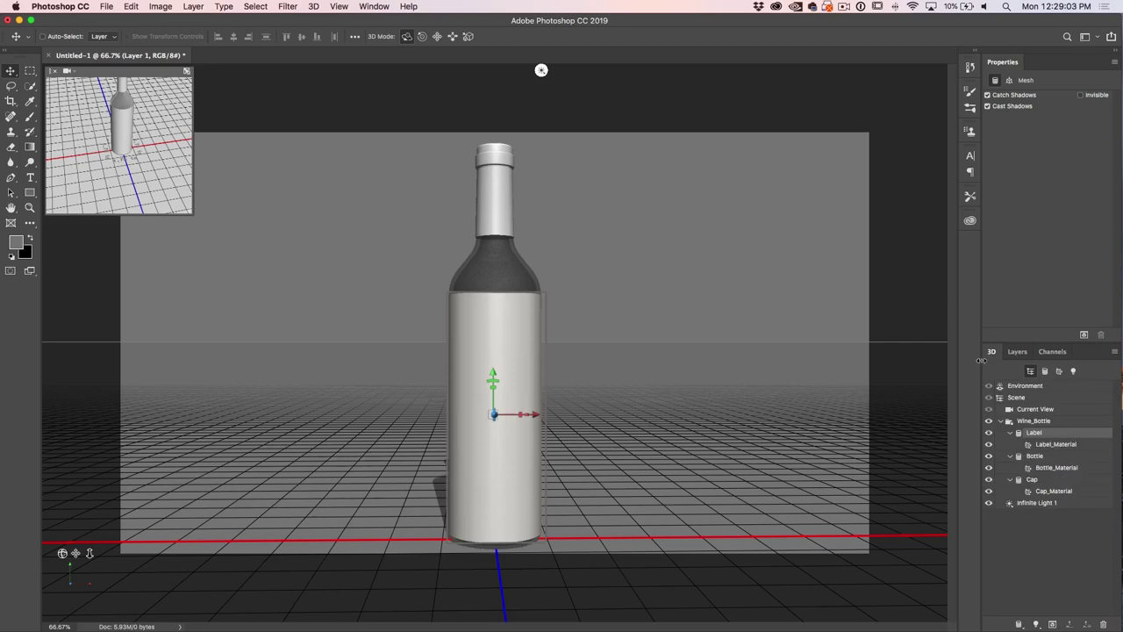
pyautogui.click(1023, 386)
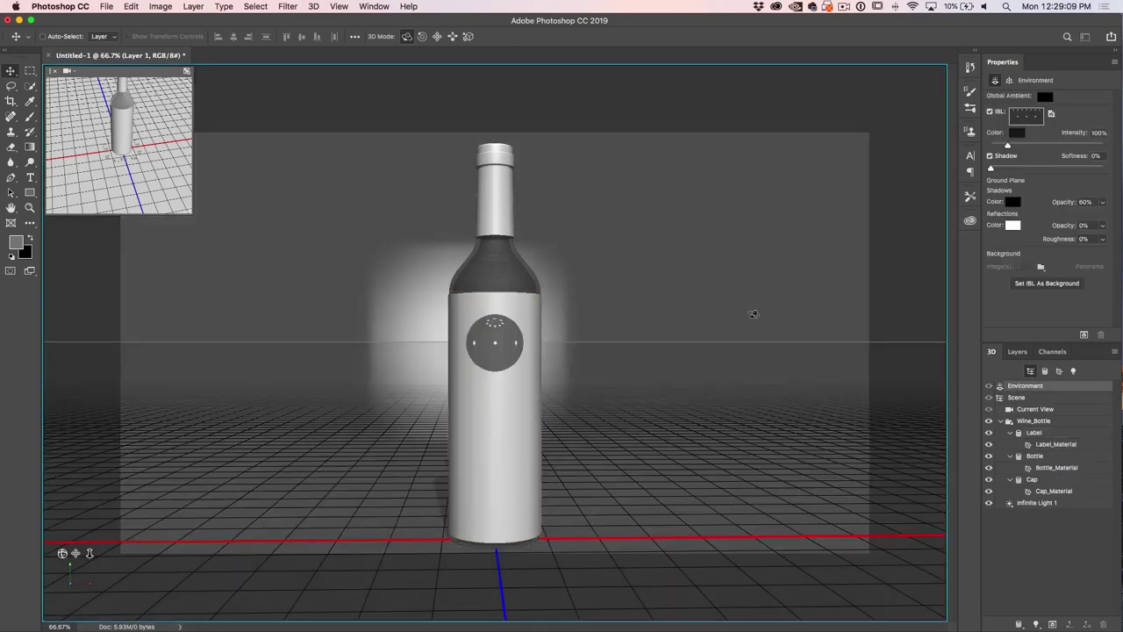
pyautogui.click(1017, 398)
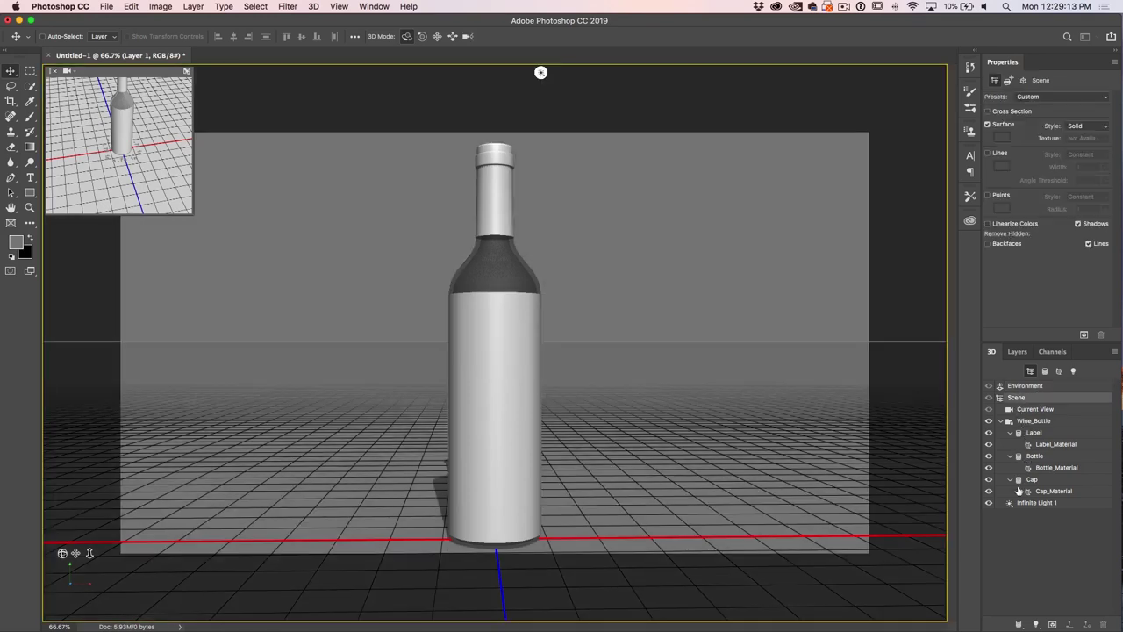
pyautogui.click(1039, 411)
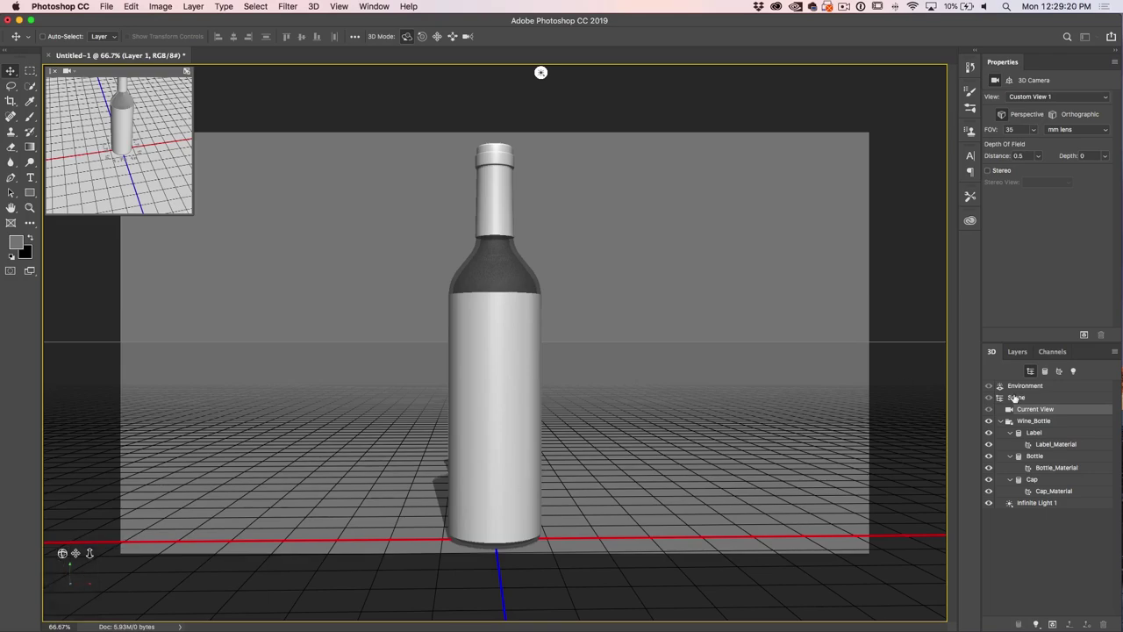
pyautogui.moveTo(626, 318); pyautogui.dragTo(638, 337)
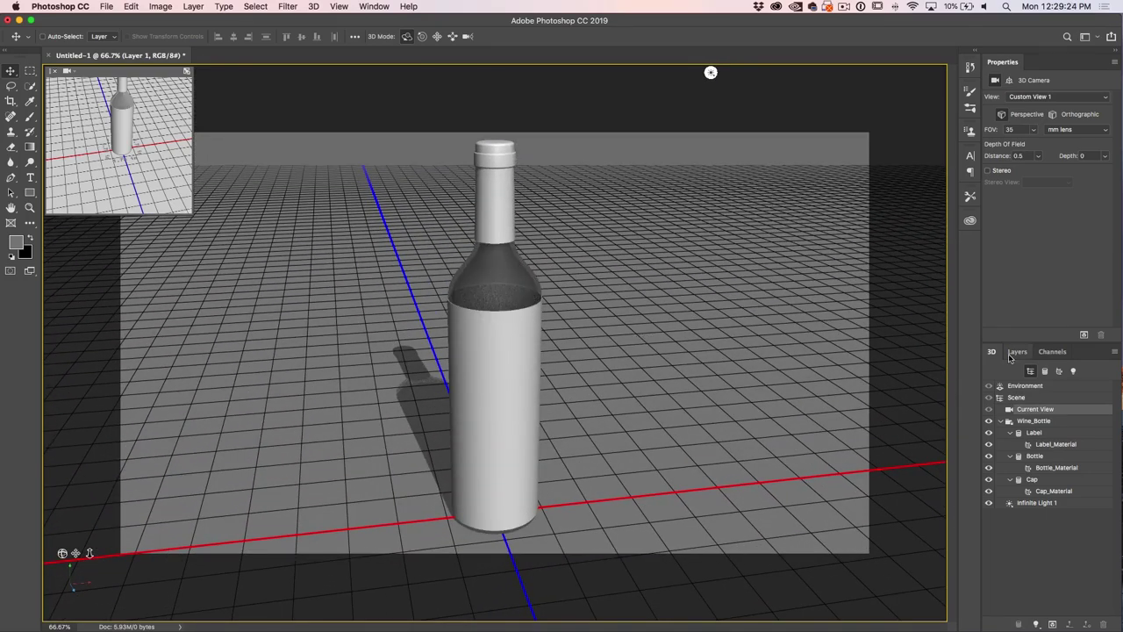
# Select the whole Wine_Bottle group, collapse it and rotate it to about 5.1° X, 17.7° Y and 7.4° Z
pyautogui.click(1031, 422)
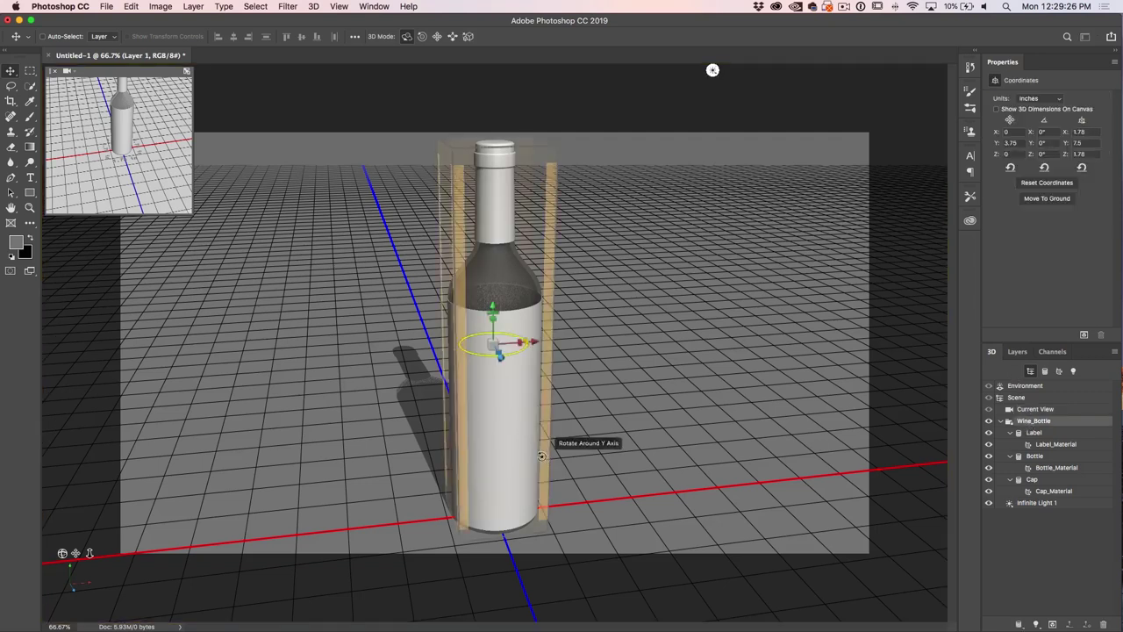
pyautogui.click(1003, 421)
pyautogui.click(1002, 421)
pyautogui.click(1002, 422)
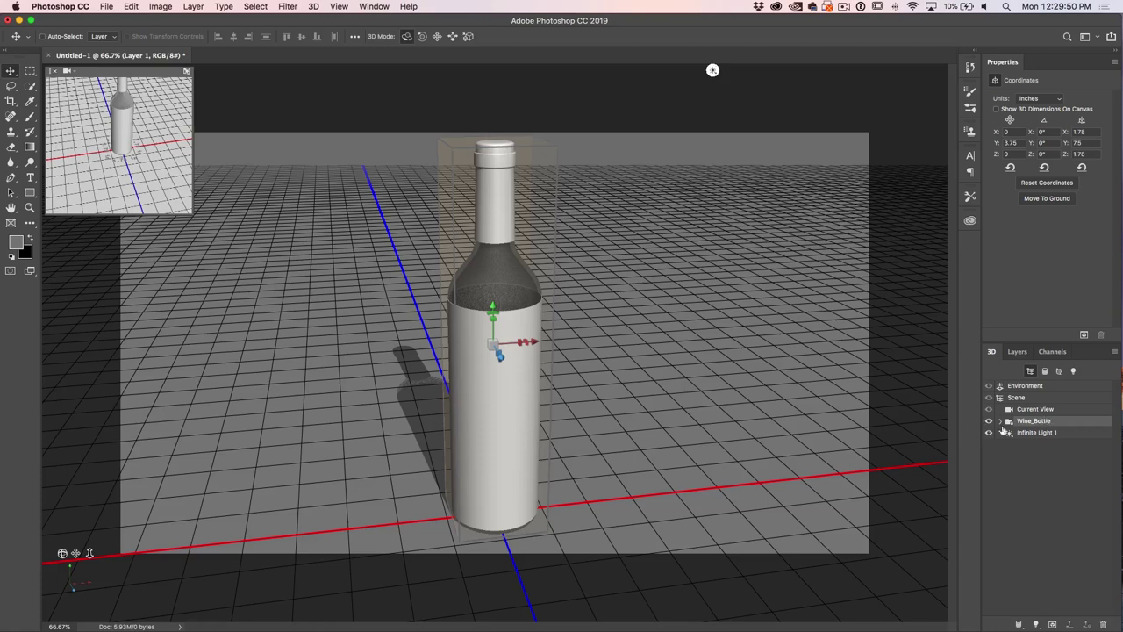
pyautogui.moveTo(525, 320); pyautogui.dragTo(604, 307)
pyautogui.moveTo(667, 360); pyautogui.dragTo(683, 301)
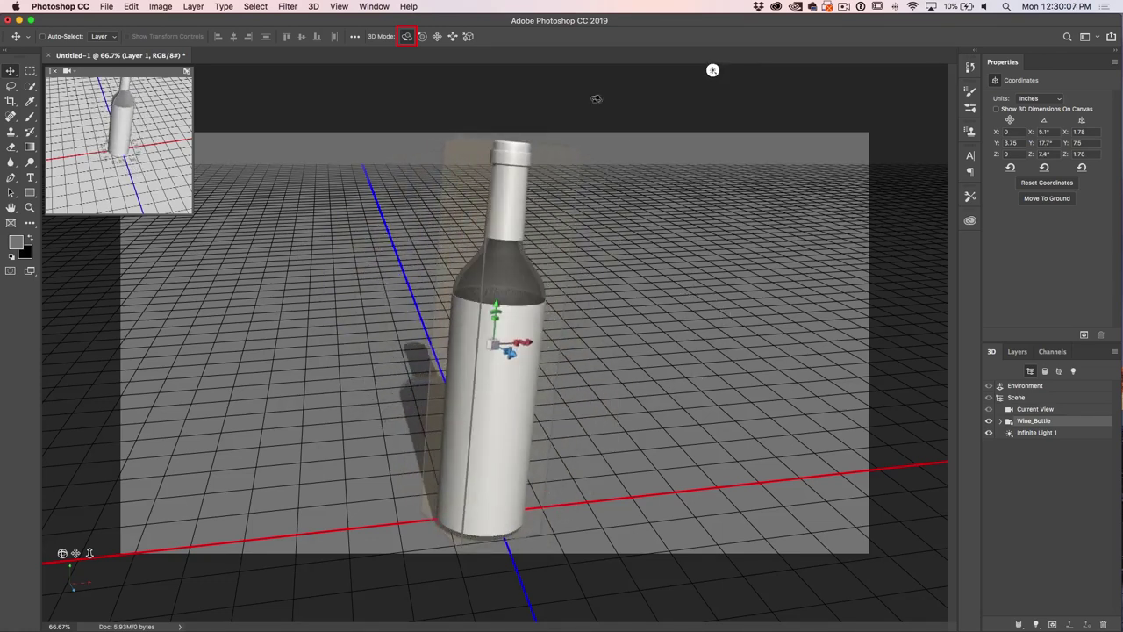
# Move and scale the Wine_Bottle group to about X 0.91, Y 3.86, Z -1.67 and a size of about 1.94 × 8.16 × 1.93 inches
pyautogui.click(438, 38)
pyautogui.moveTo(643, 326); pyautogui.dragTo(641, 289)
pyautogui.click(469, 37)
pyautogui.moveTo(599, 281)
pyautogui.mouseDown()
pyautogui.moveTo(604, 369)
pyautogui.moveTo(616, 102)
pyautogui.moveTo(597, 413)
pyautogui.moveTo(580, 223)
pyautogui.moveTo(586, 342)
pyautogui.moveTo(593, 210)
pyautogui.moveTo(584, 351)
pyautogui.moveTo(579, 256)
pyautogui.mouseUp()
pyautogui.click(452, 36)
pyautogui.moveTo(625, 314)
pyautogui.mouseDown()
pyautogui.moveTo(632, 369)
pyautogui.moveTo(497, 183)
pyautogui.moveTo(346, 168)
pyautogui.moveTo(660, 269)
pyautogui.mouseUp()
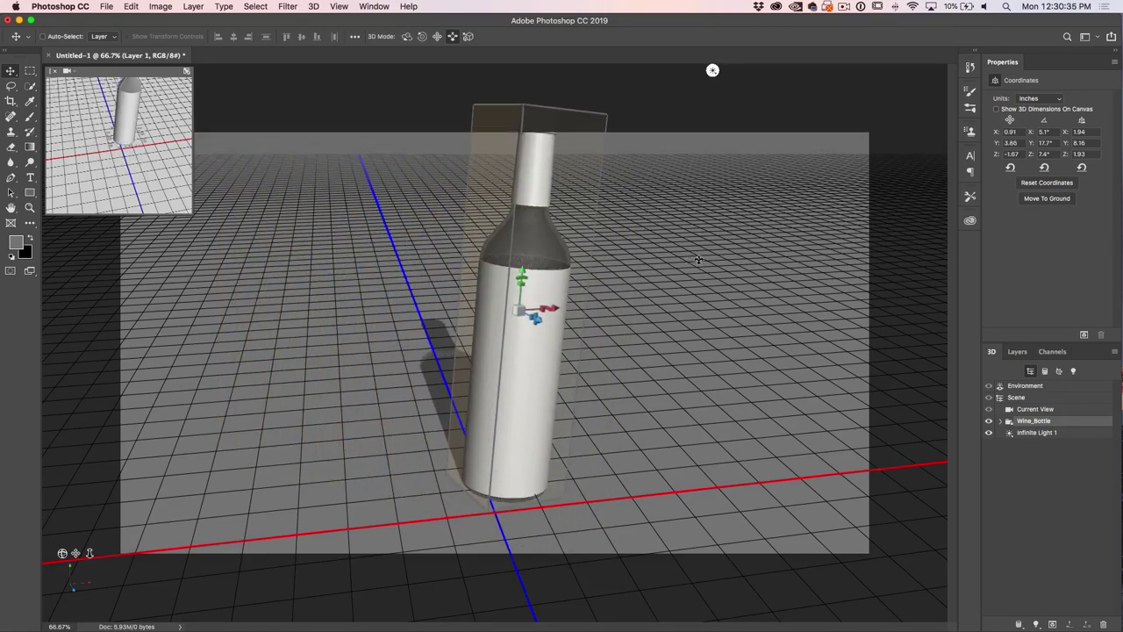
# Straighten the bottle with the on-object axis widget, rotating it to about 3.3° X, 18.1° Y and 1.6° Z
pyautogui.click(408, 38)
pyautogui.click(437, 37)
pyautogui.click(468, 37)
pyautogui.click(408, 38)
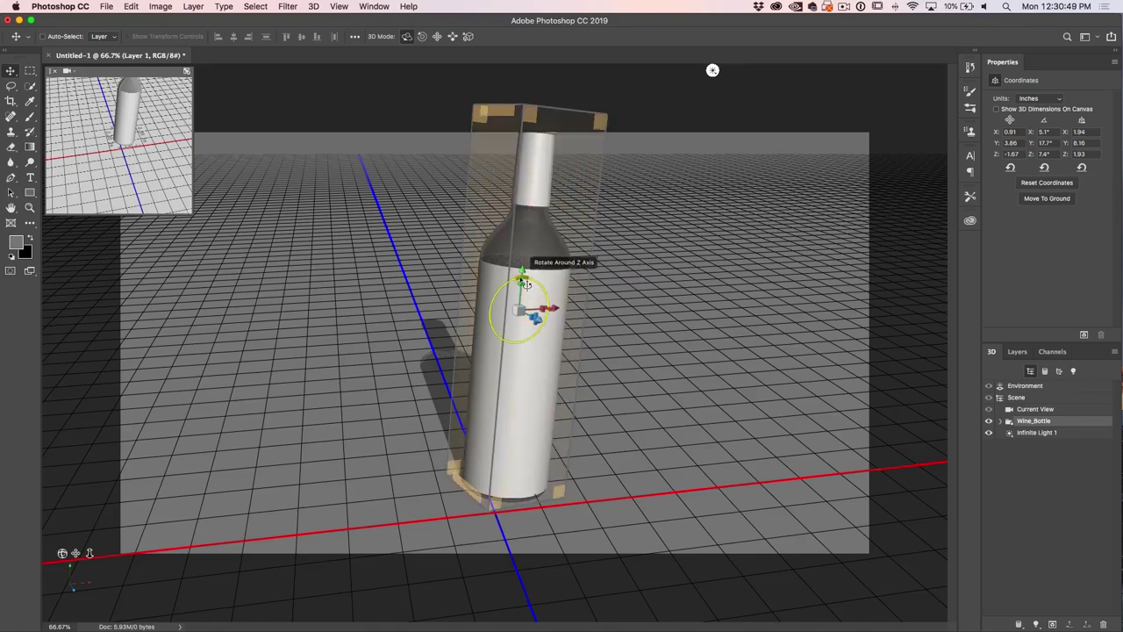
pyautogui.moveTo(526, 283)
pyautogui.mouseDown()
pyautogui.moveTo(479, 278)
pyautogui.moveTo(544, 271)
pyautogui.moveTo(492, 290)
pyautogui.moveTo(527, 279)
pyautogui.moveTo(496, 288)
pyautogui.moveTo(511, 271)
pyautogui.moveTo(570, 360)
pyautogui.moveTo(536, 268)
pyautogui.mouseUp()
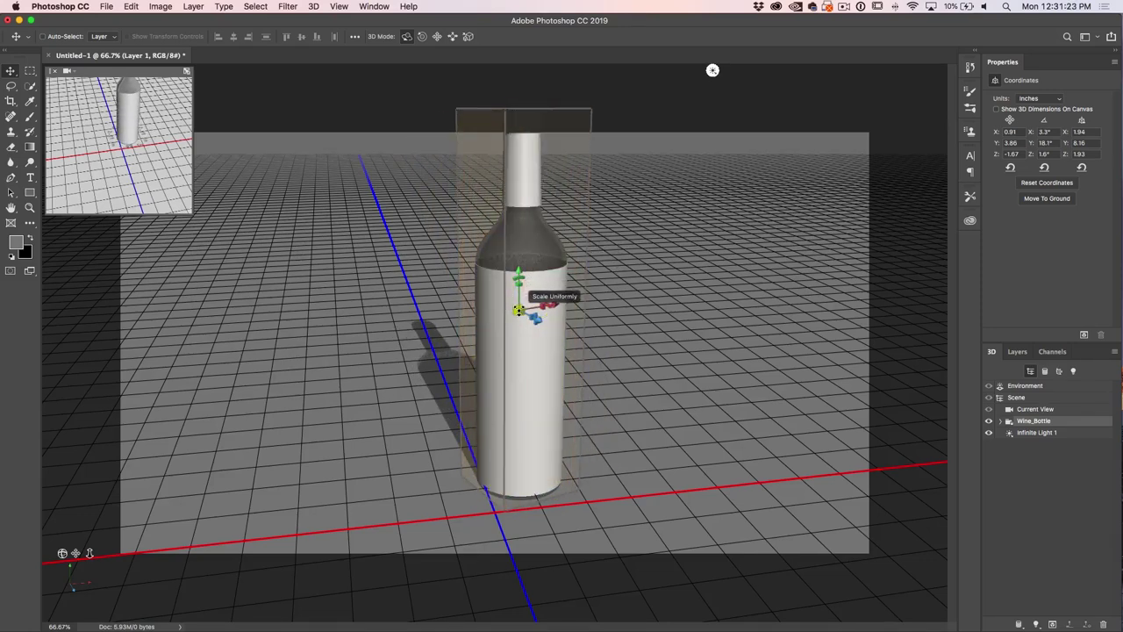
# Scale the Wine_Bottle group uniformly to about 1.98 × 8.36 × 1.98 inches and move it to about X 0.64, Y 4.71, Z -1.22
pyautogui.moveTo(523, 303)
pyautogui.mouseDown()
pyautogui.moveTo(525, 288)
pyautogui.moveTo(518, 307)
pyautogui.mouseUp()
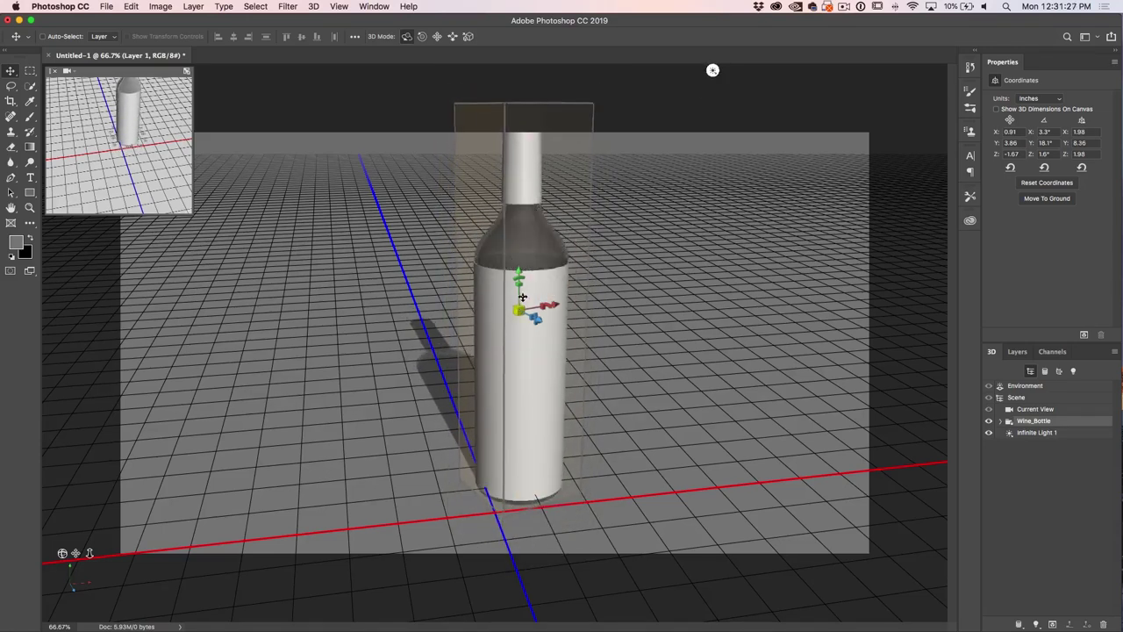
pyautogui.moveTo(518, 269); pyautogui.dragTo(528, 204)
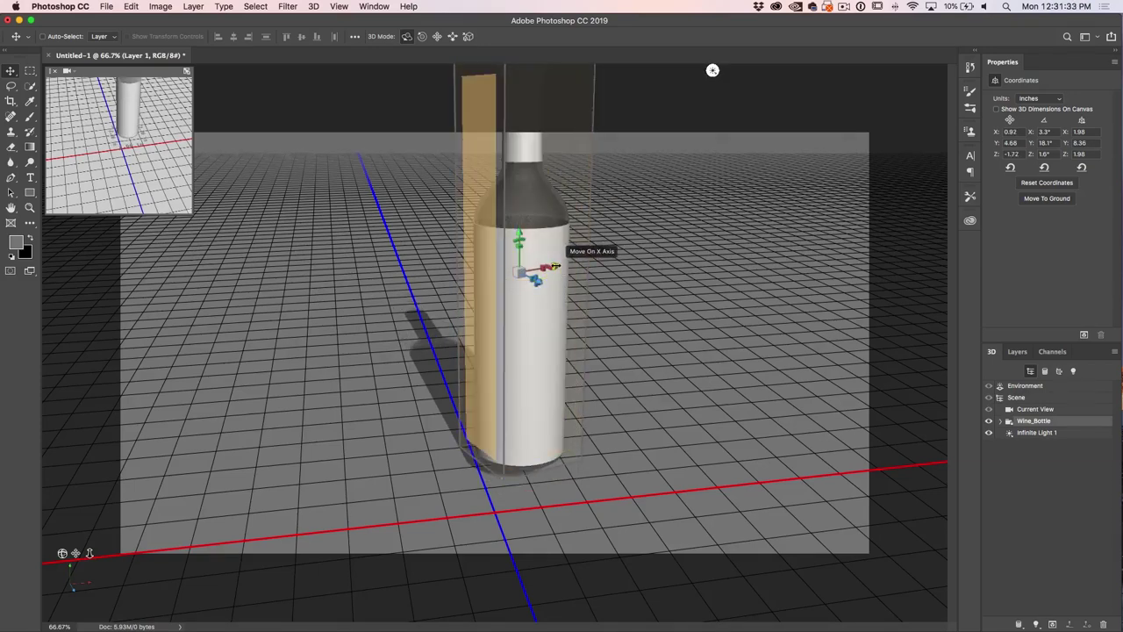
pyautogui.moveTo(555, 266)
pyautogui.mouseDown()
pyautogui.moveTo(667, 250)
pyautogui.moveTo(521, 265)
pyautogui.moveTo(532, 288)
pyautogui.moveTo(634, 333)
pyautogui.moveTo(614, 307)
pyautogui.moveTo(520, 254)
pyautogui.moveTo(502, 274)
pyautogui.moveTo(535, 247)
pyautogui.moveTo(563, 261)
pyautogui.mouseUp()
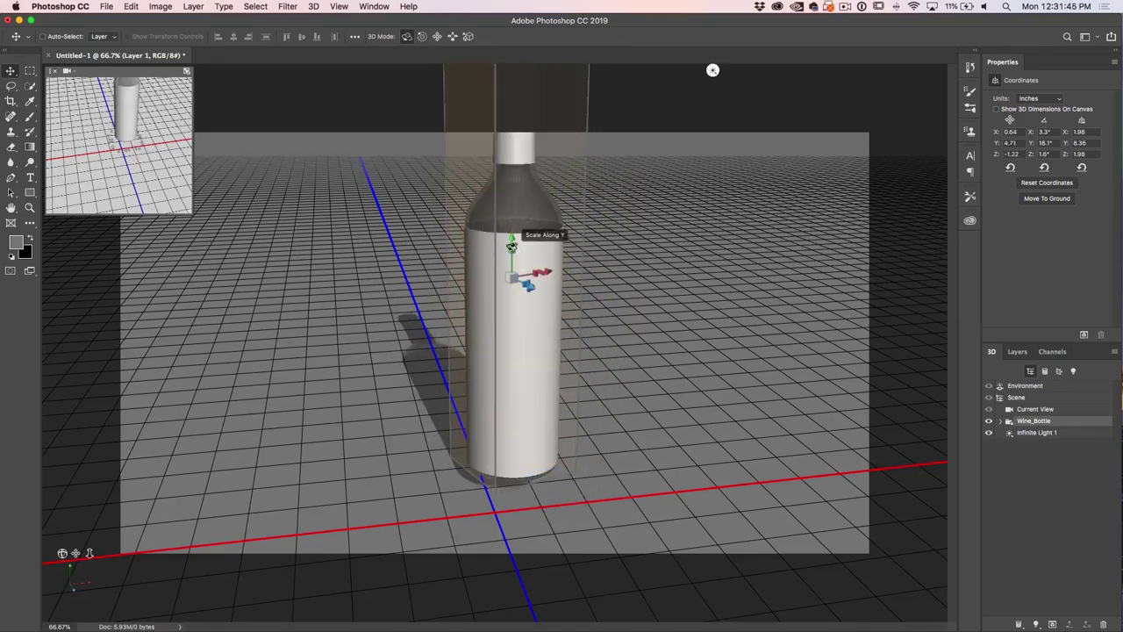
# Rotate the Wine_Bottle group to about 7.4° X, 18° Y and 3° Z and try stretching it along its Y axis
pyautogui.moveTo(519, 252); pyautogui.dragTo(530, 276)
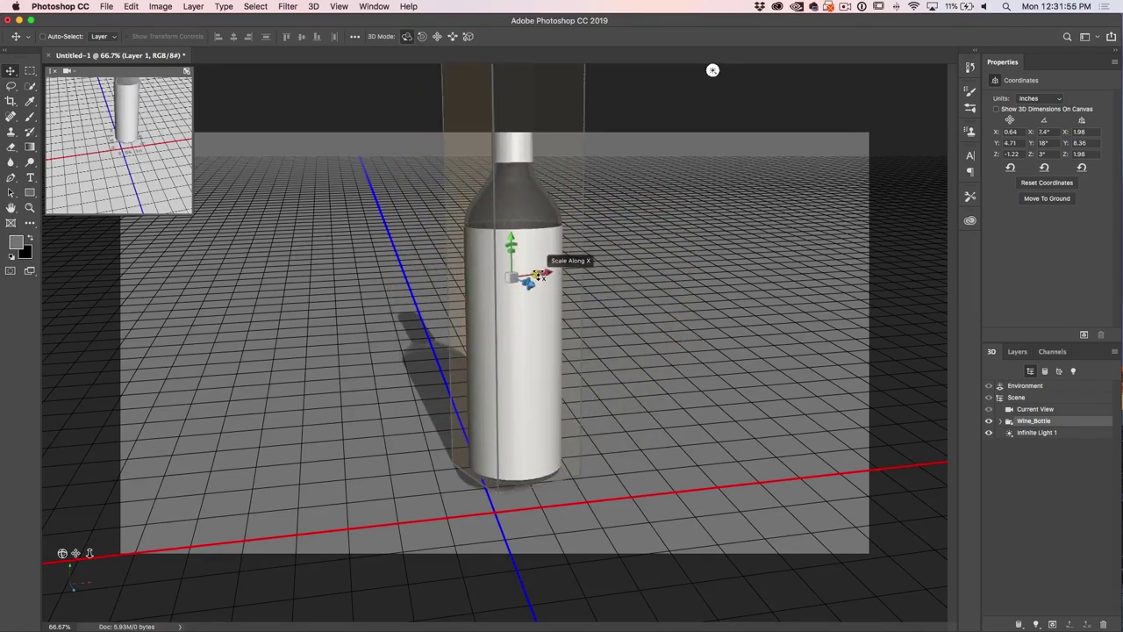
pyautogui.moveTo(544, 283); pyautogui.dragTo(525, 232)
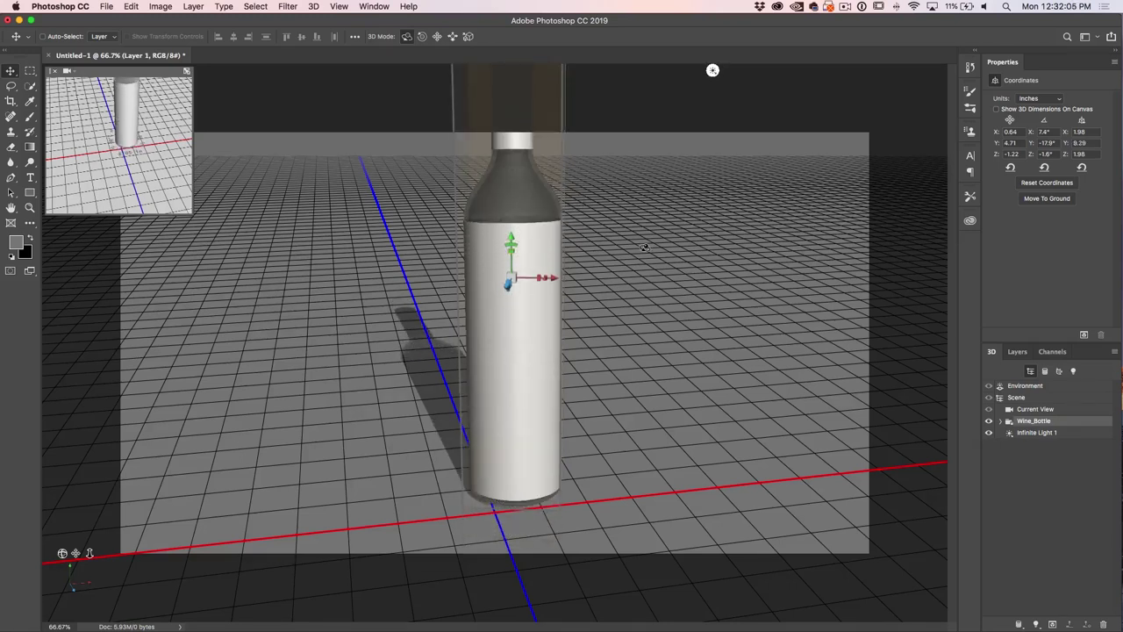
pyautogui.moveTo(645, 247); pyautogui.dragTo(595, 316)
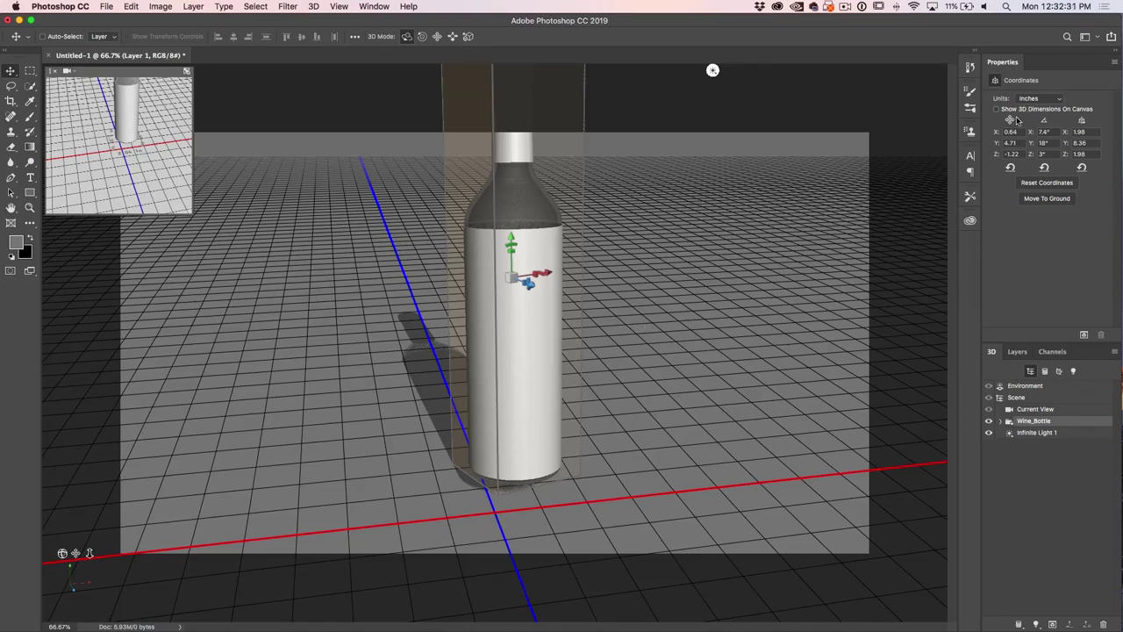
# Reset the Wine_Bottle group's position, rotation and scale, and move it to the ground
pyautogui.click(1009, 168)
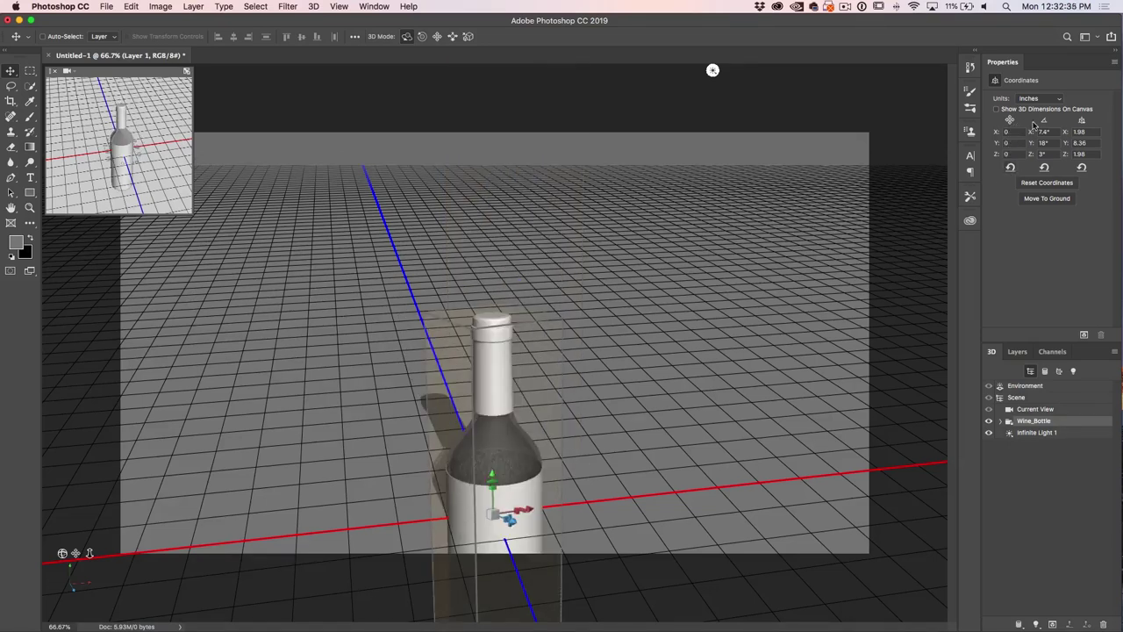
pyautogui.click(1044, 168)
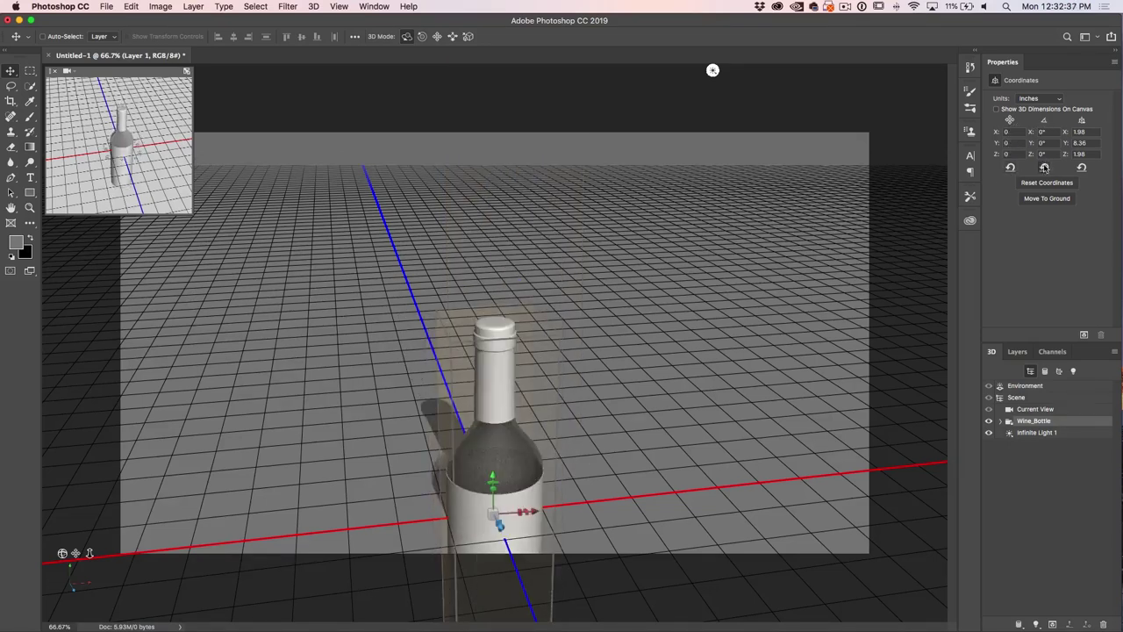
pyautogui.click(1081, 168)
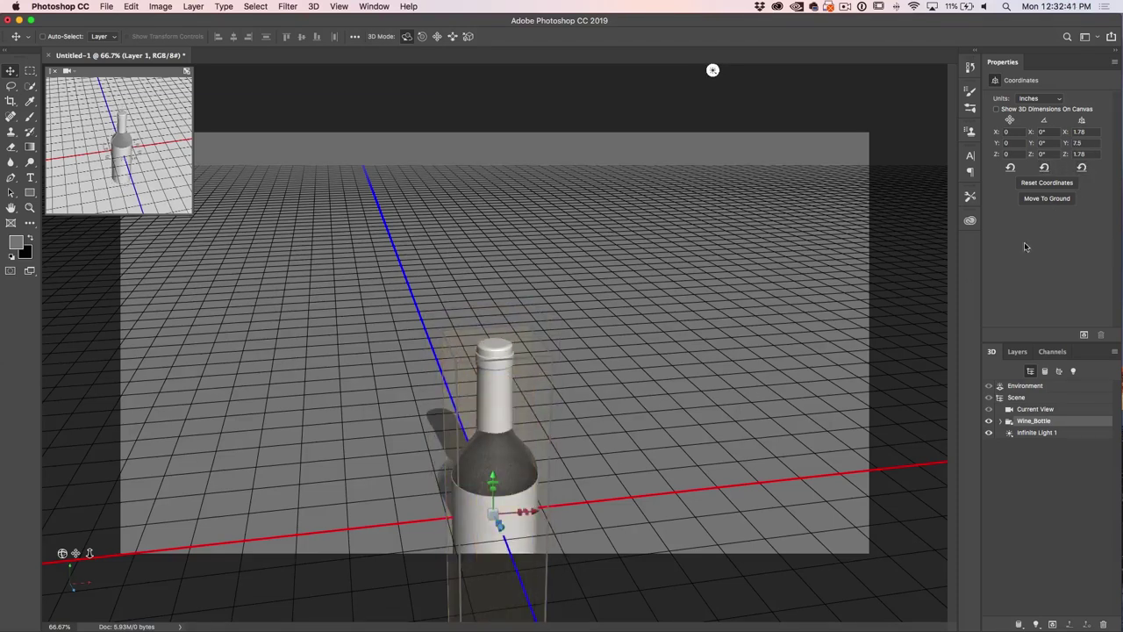
pyautogui.click(1060, 183)
pyautogui.click(1046, 198)
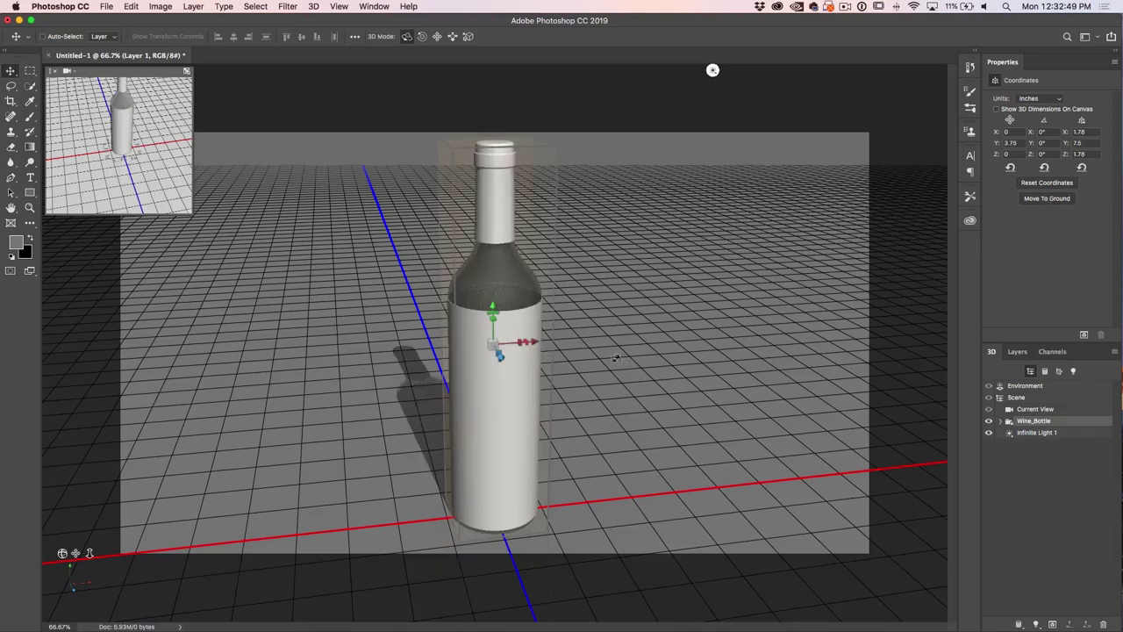
# Deselect the bottle, select the Scene and orbit the camera to a higher, more diagonal view of the bottle
pyautogui.click(630, 290)
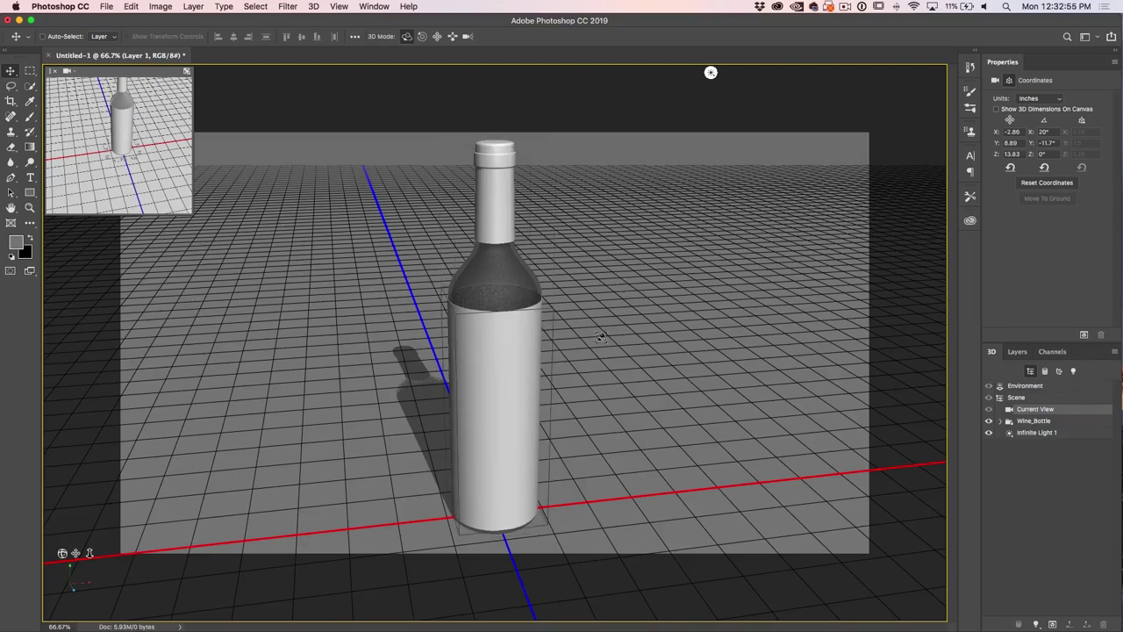
pyautogui.click(1022, 398)
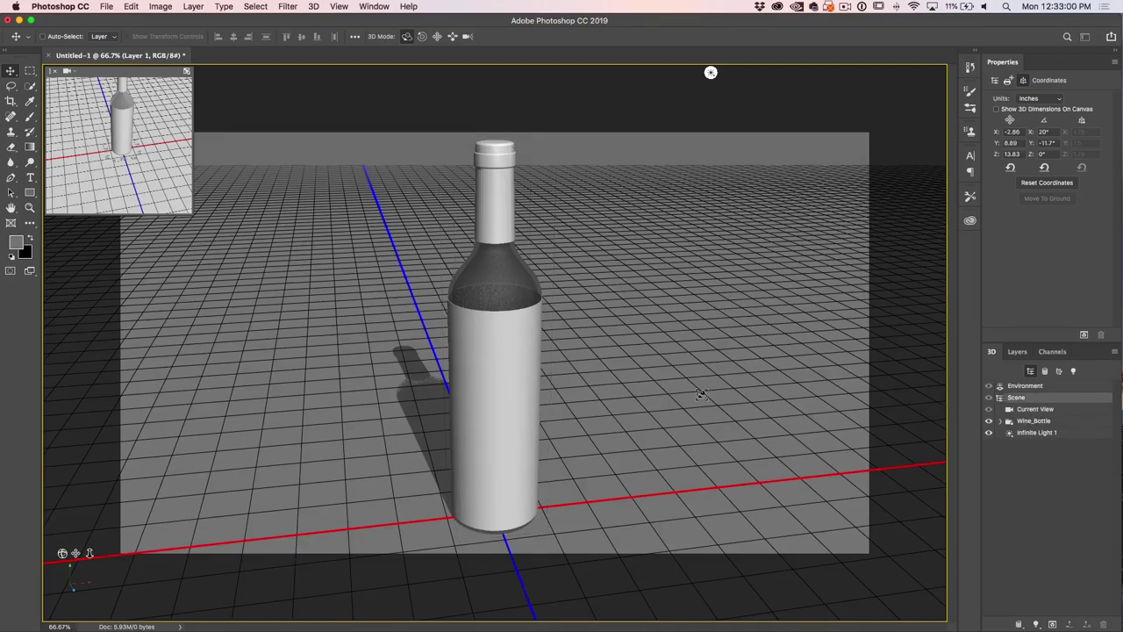
pyautogui.moveTo(683, 384); pyautogui.dragTo(507, 471)
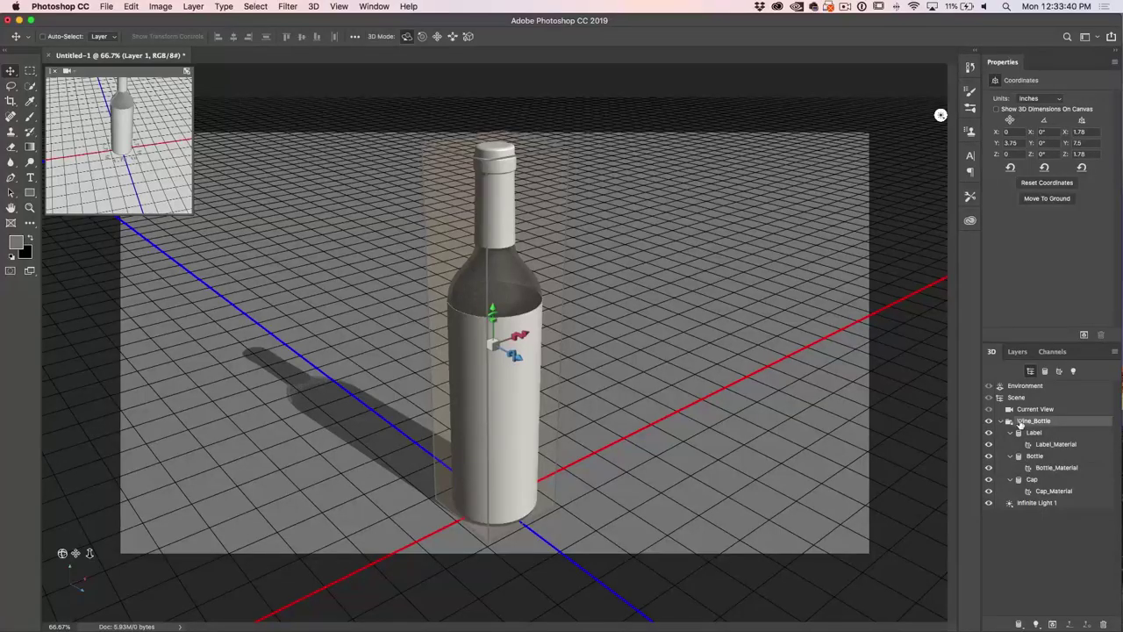
# Filter the 3D elements to meshes, try lowering the Bottle mesh alone to about Y 3.32, and undo that move
pyautogui.click(1045, 371)
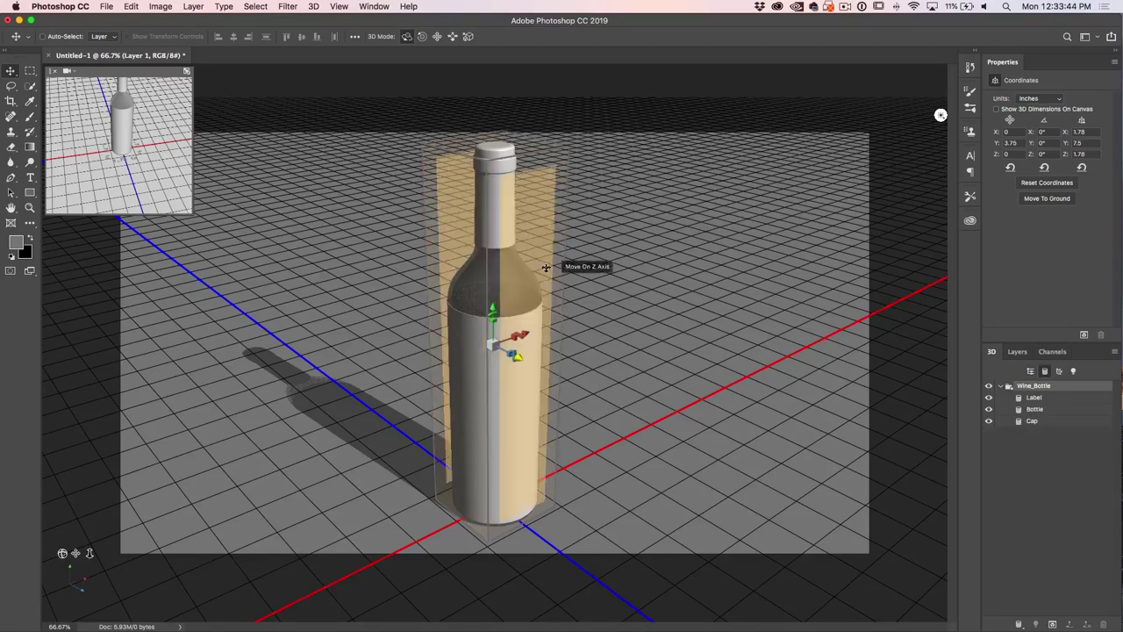
pyautogui.click(1025, 409)
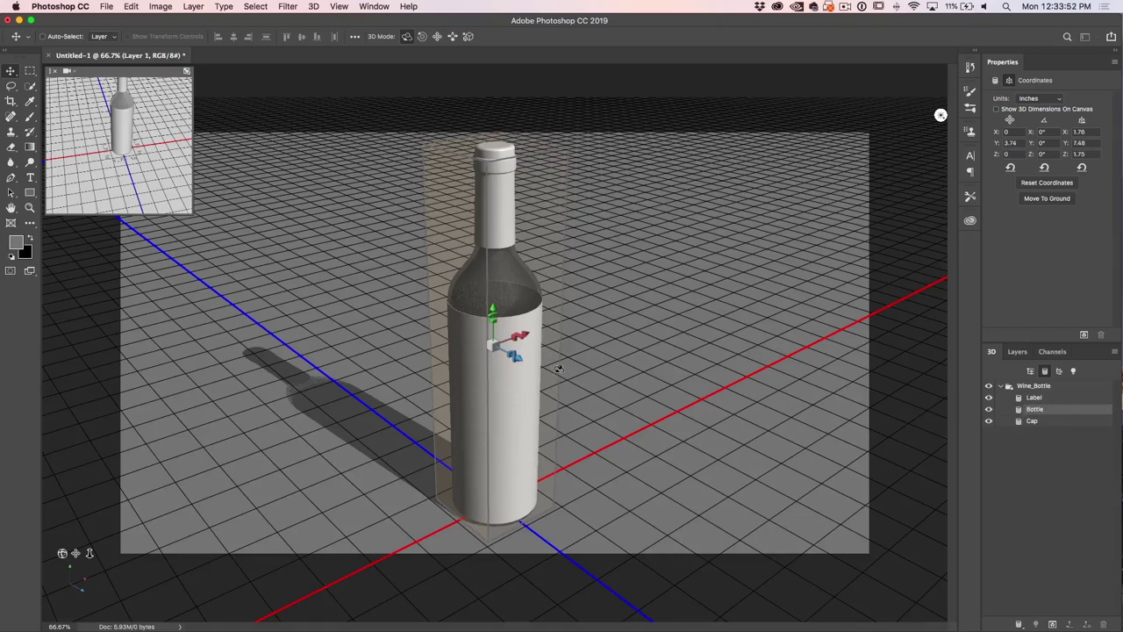
pyautogui.moveTo(492, 307)
pyautogui.mouseDown()
pyautogui.moveTo(489, 293)
pyautogui.moveTo(465, 399)
pyautogui.moveTo(516, 228)
pyautogui.moveTo(486, 319)
pyautogui.mouseUp()
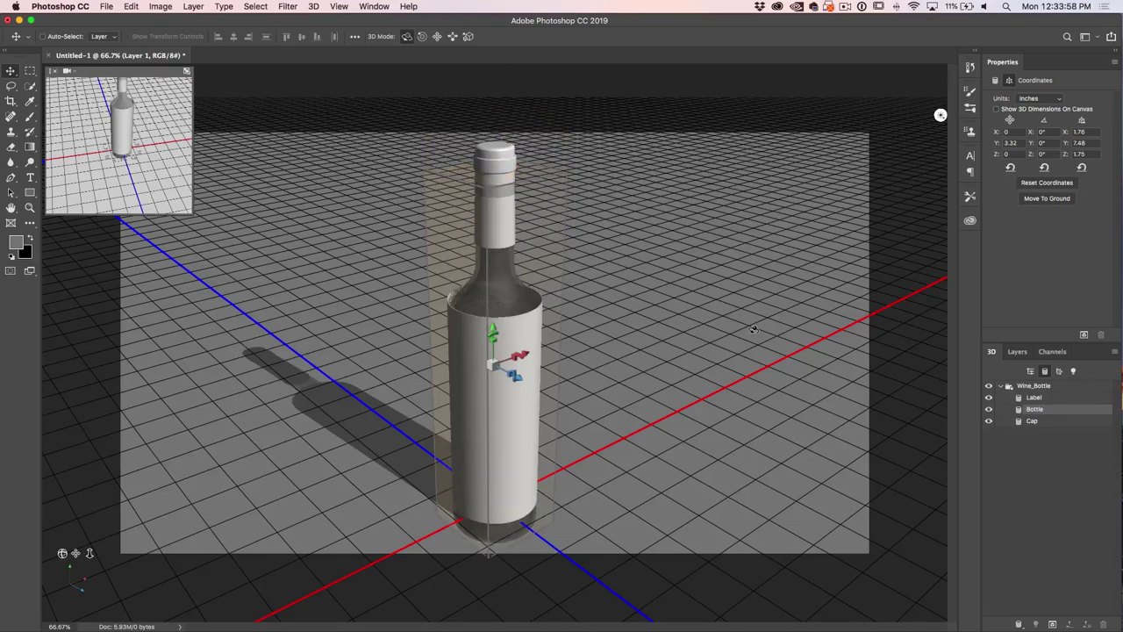
pyautogui.press('super+z')
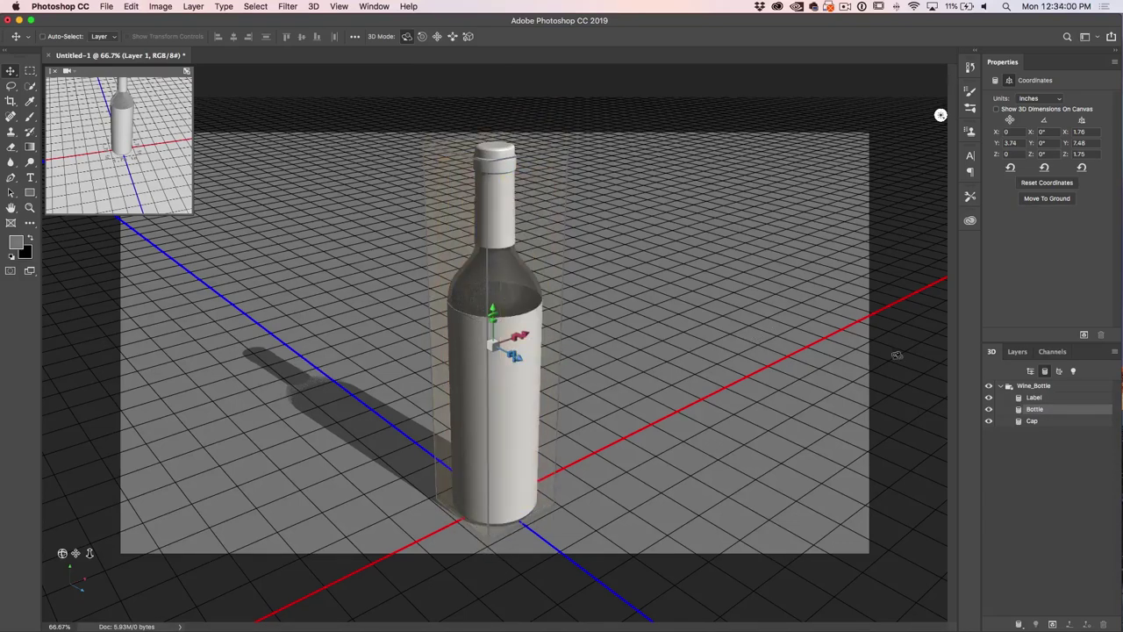
# Examine the coordinates of the Label, Bottle and Cap meshes one after another
pyautogui.click(1029, 399)
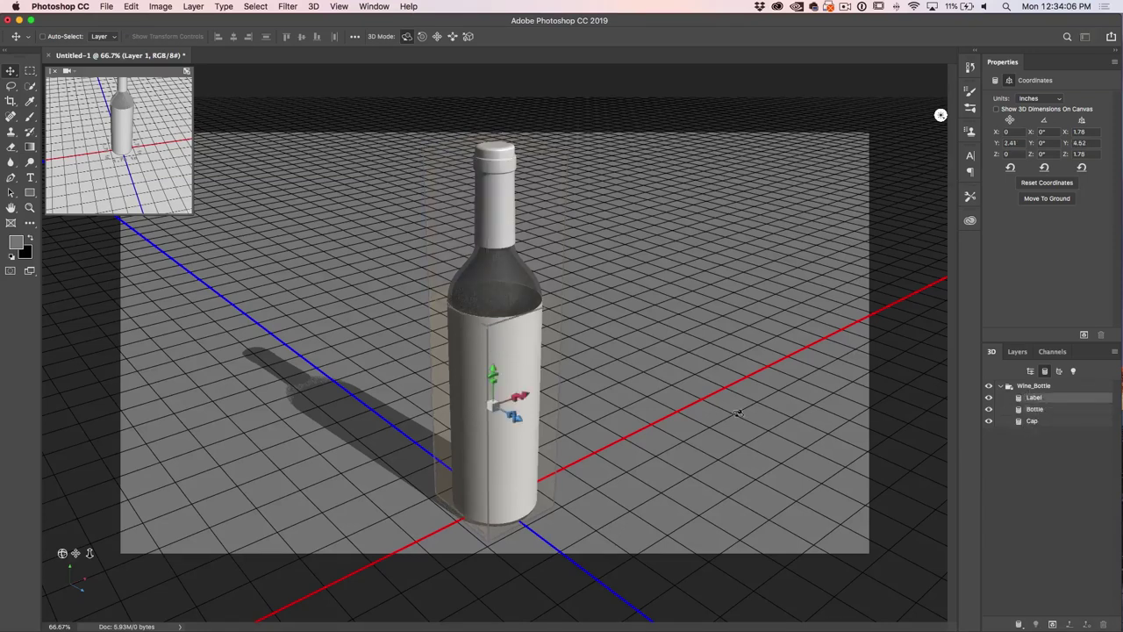
pyautogui.click(1017, 410)
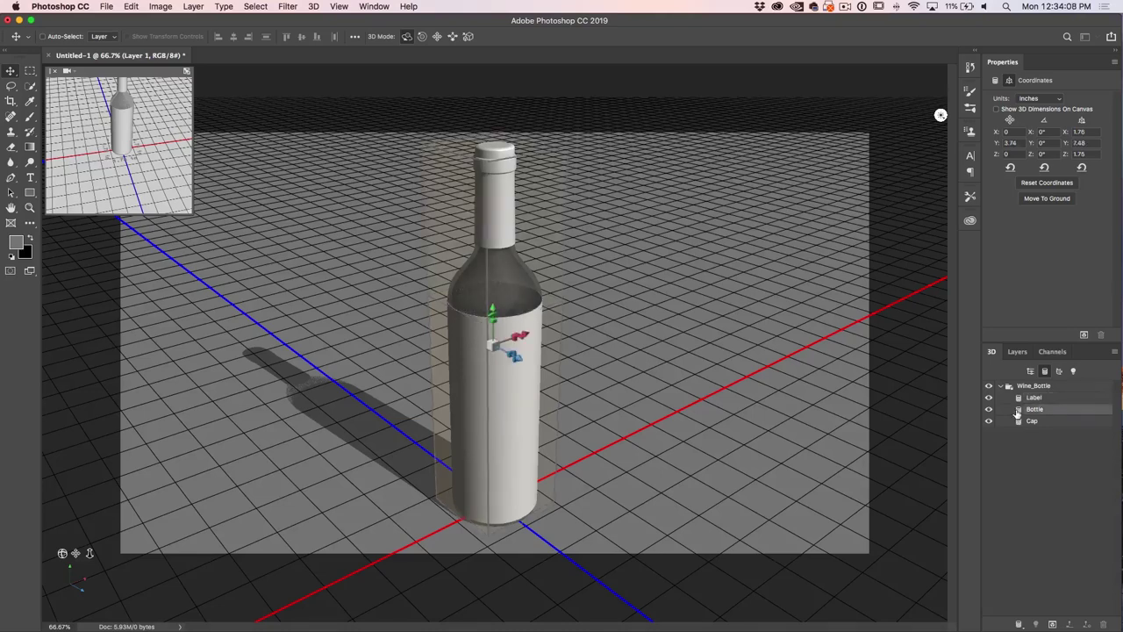
pyautogui.click(1027, 422)
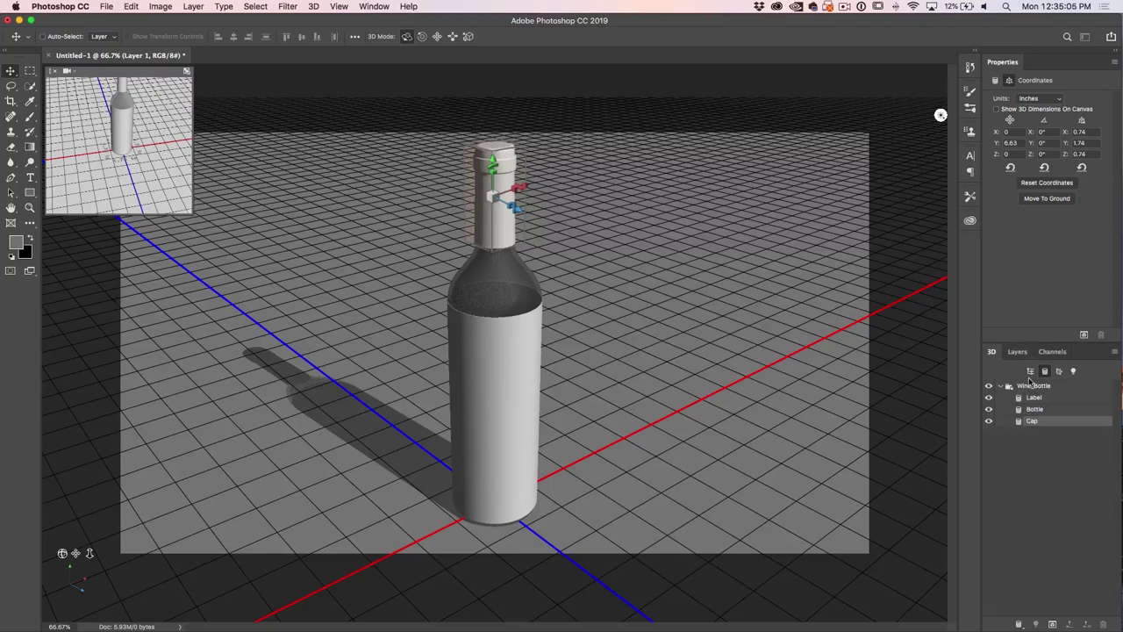
# Filter the 3D elements to materials and compare the properties of the label, bottle and cap materials
pyautogui.click(1059, 372)
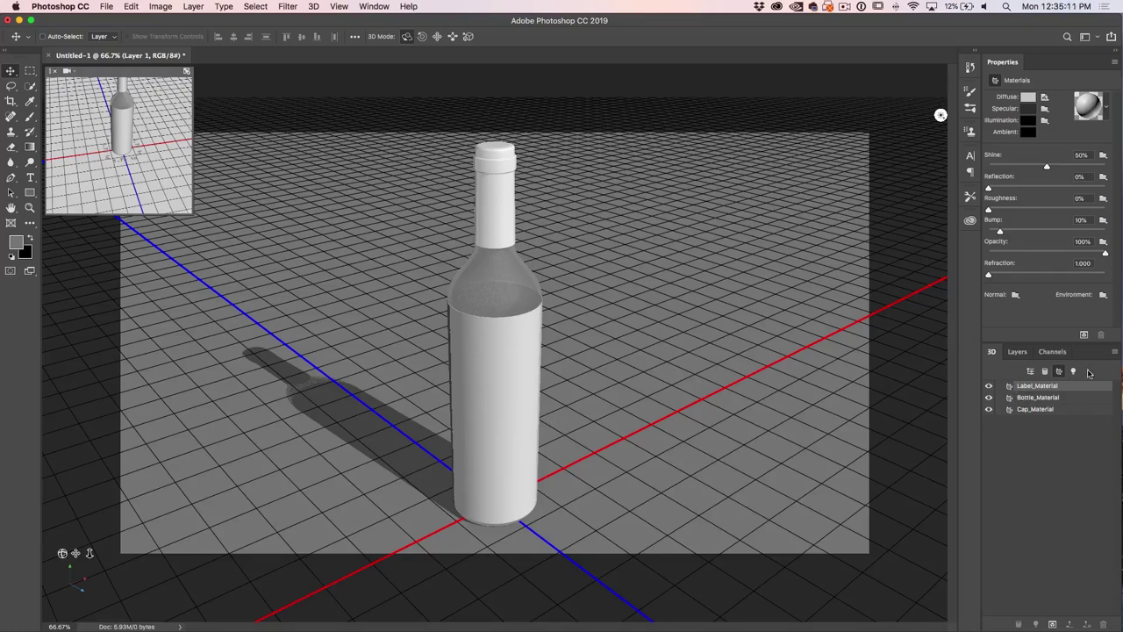
pyautogui.click(1011, 397)
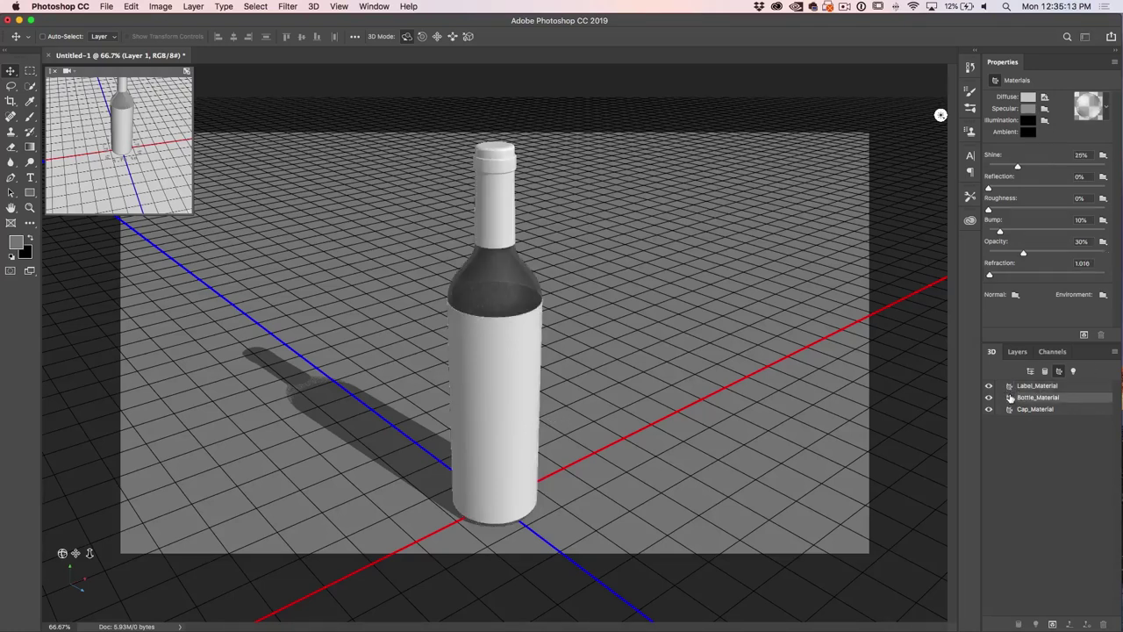
pyautogui.click(1009, 409)
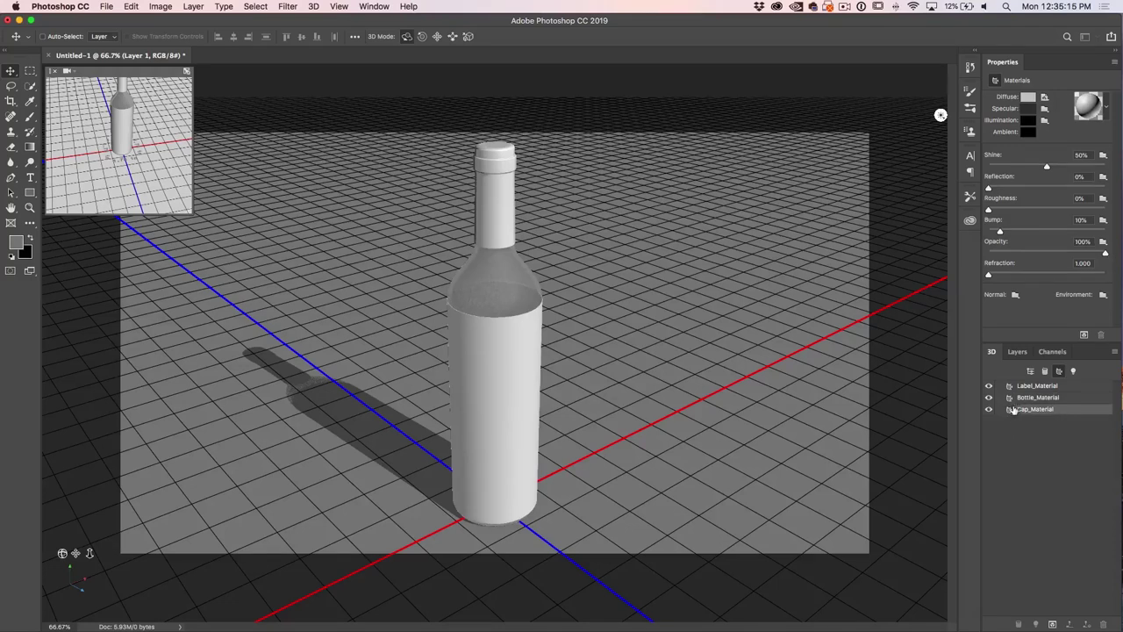
pyautogui.click(1013, 399)
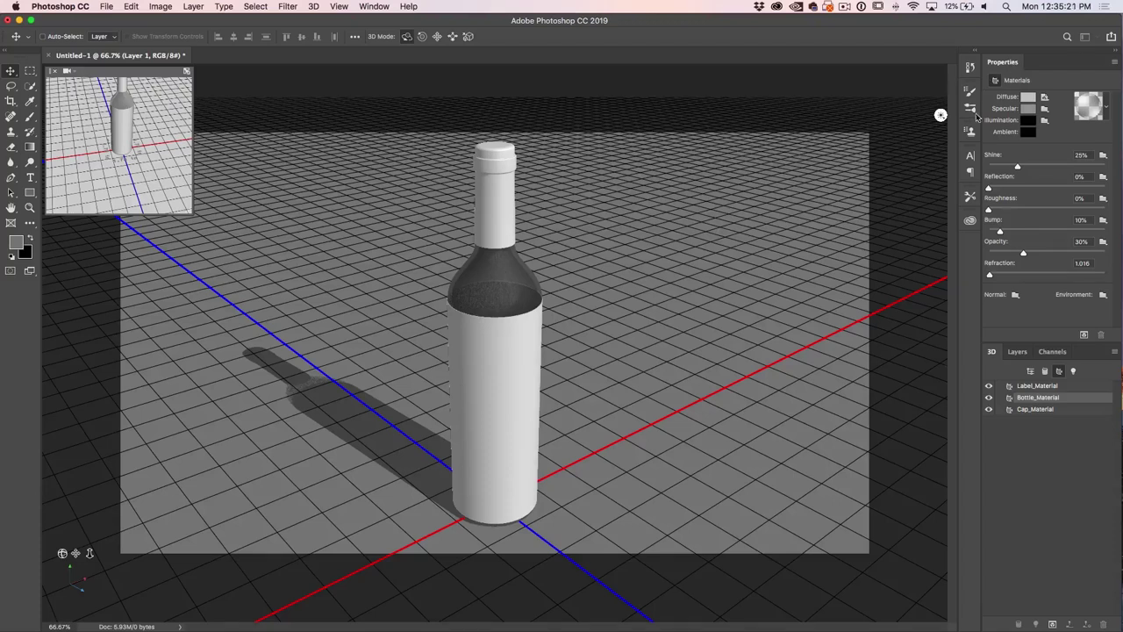
pyautogui.click(1010, 387)
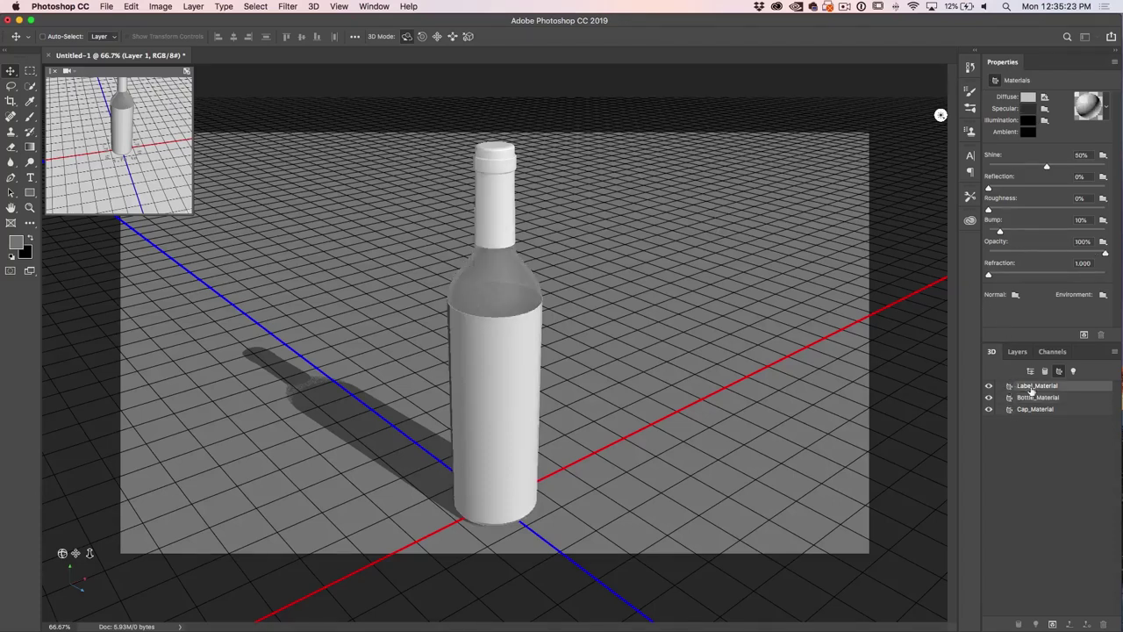
pyautogui.click(1013, 397)
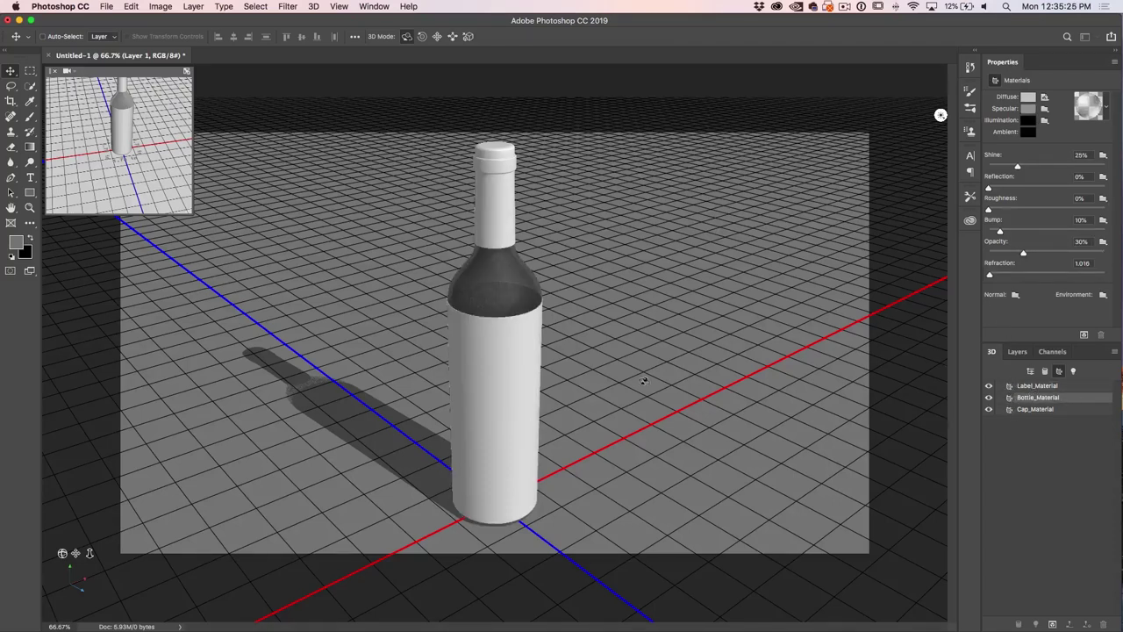
# Apply the cork material preset to Cap_Material and keep only that material selected
pyautogui.click(1009, 410)
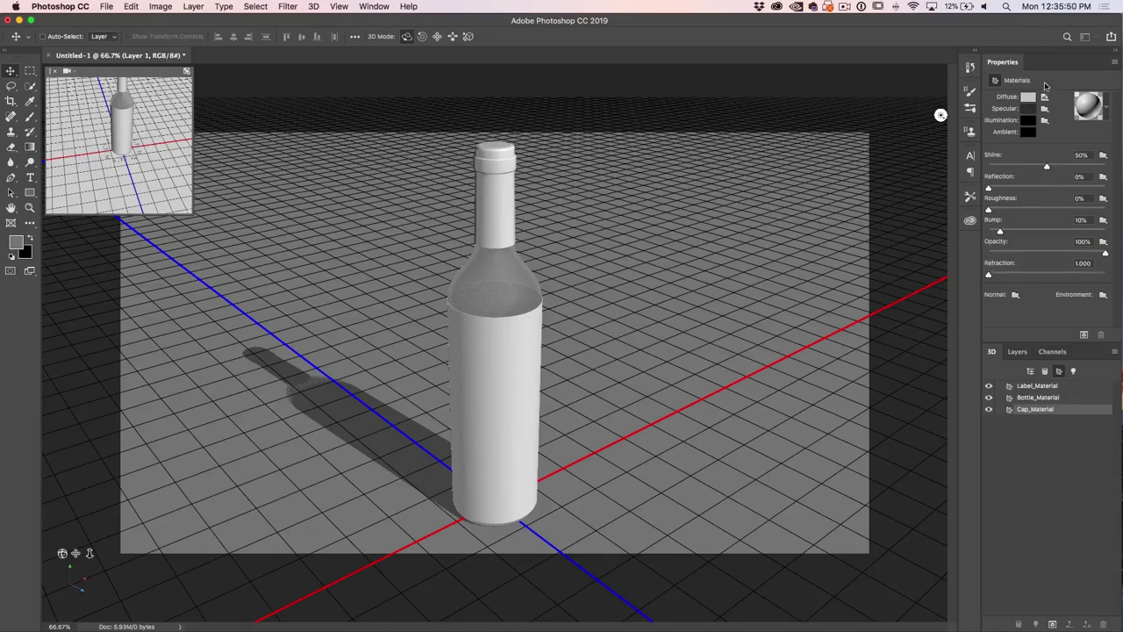
pyautogui.click(1106, 107)
pyautogui.moveTo(1094, 137); pyautogui.dragTo(1083, 203)
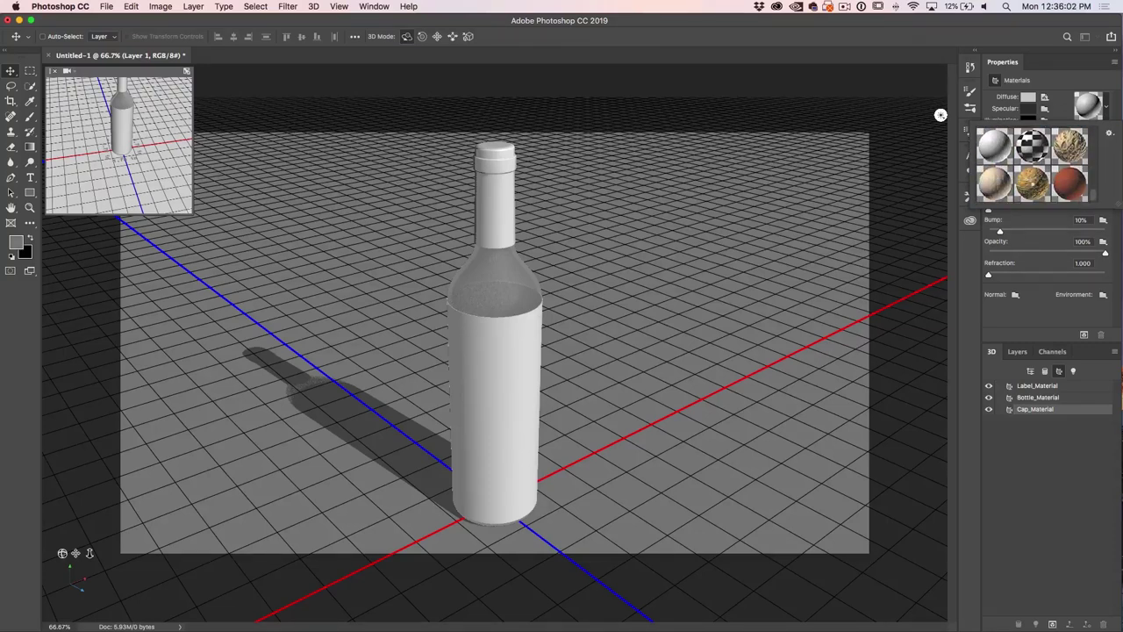
pyautogui.click(1035, 182)
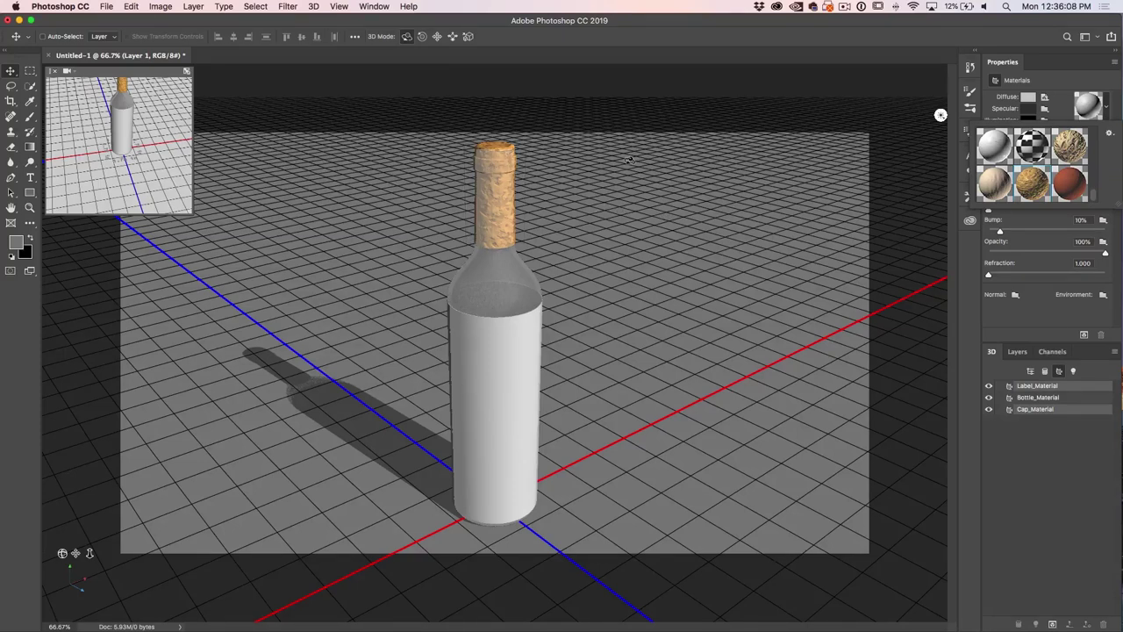
pyautogui.click(1027, 427)
pyautogui.click(1017, 410)
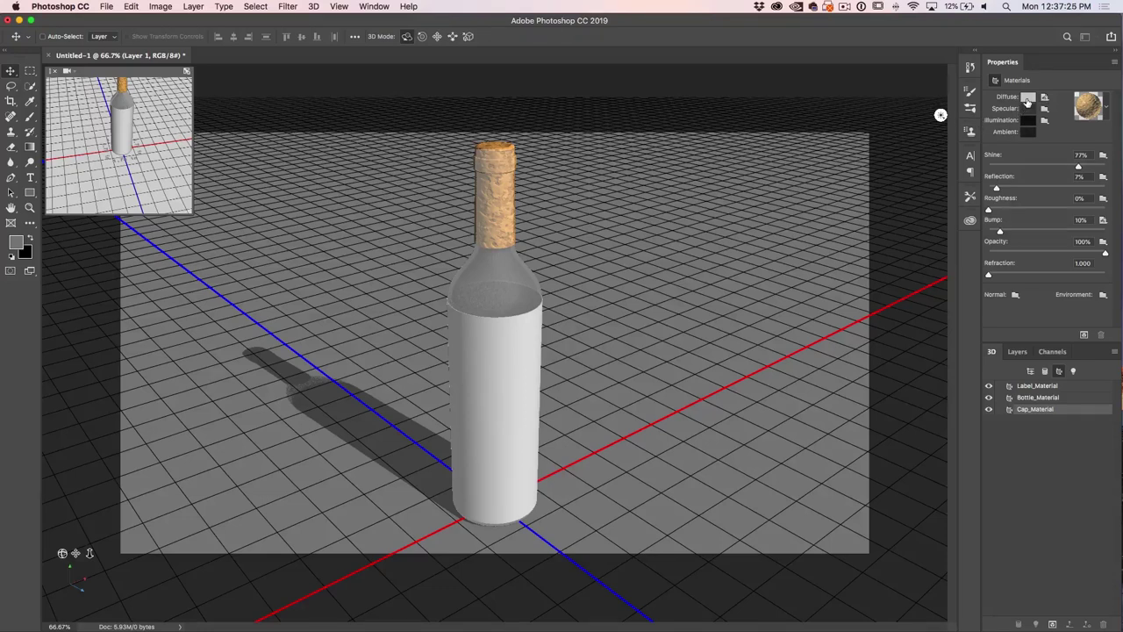
# Set the diffuse colour of Label_Material to a bright green and view its diffuse texture options
pyautogui.click(1018, 387)
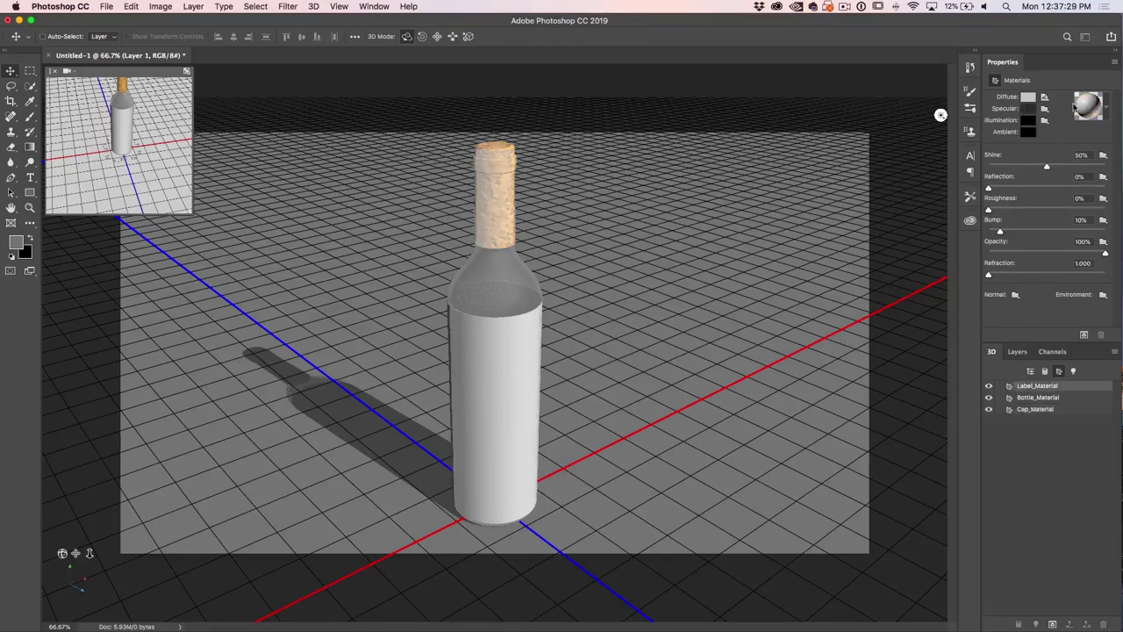
pyautogui.click(1029, 97)
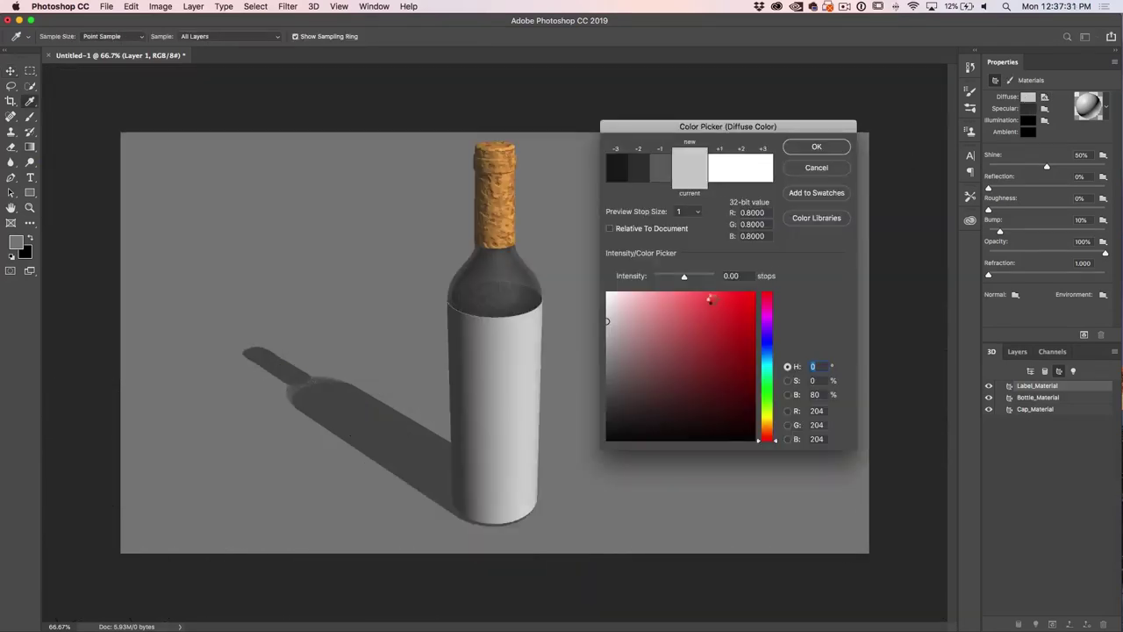
pyautogui.click(713, 299)
pyautogui.moveTo(763, 331); pyautogui.dragTo(766, 390)
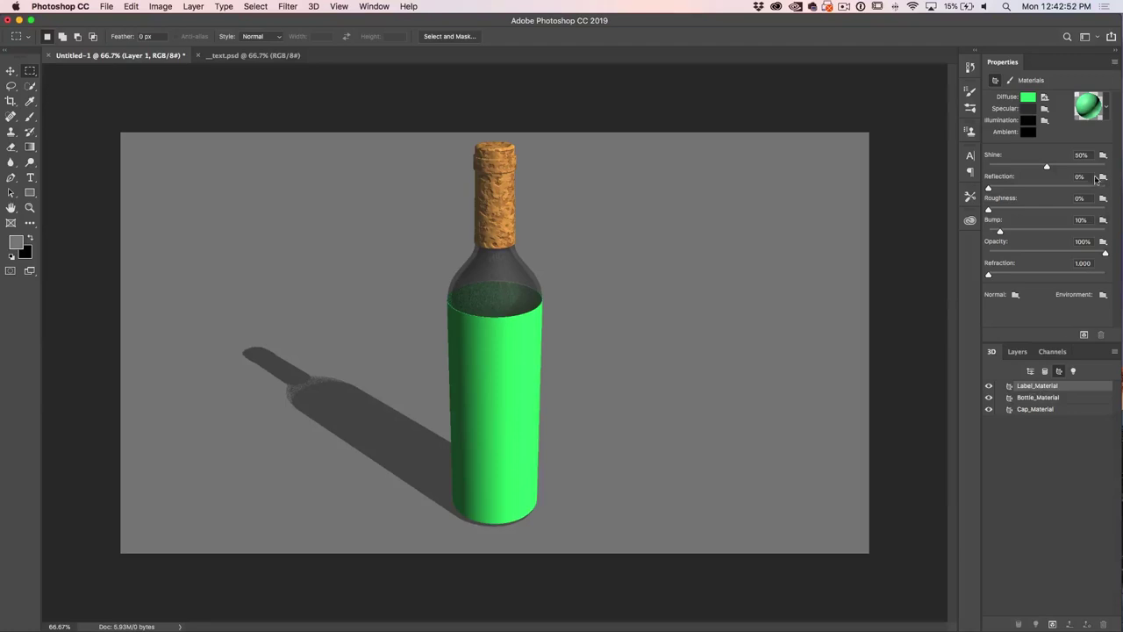
pyautogui.click(1045, 97)
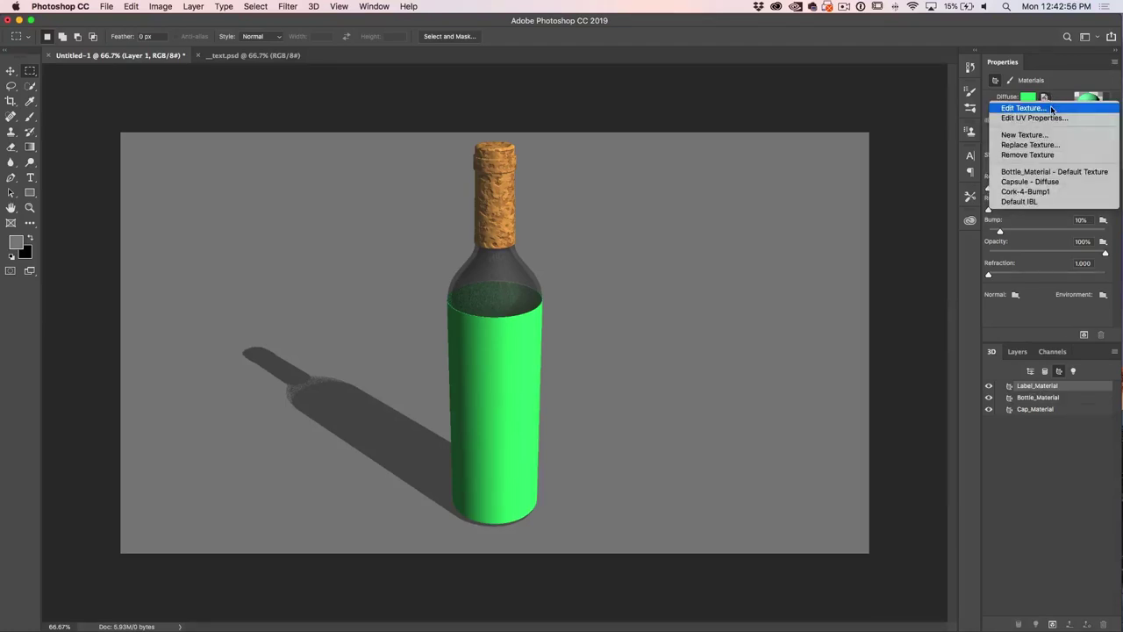
pyautogui.click(1016, 451)
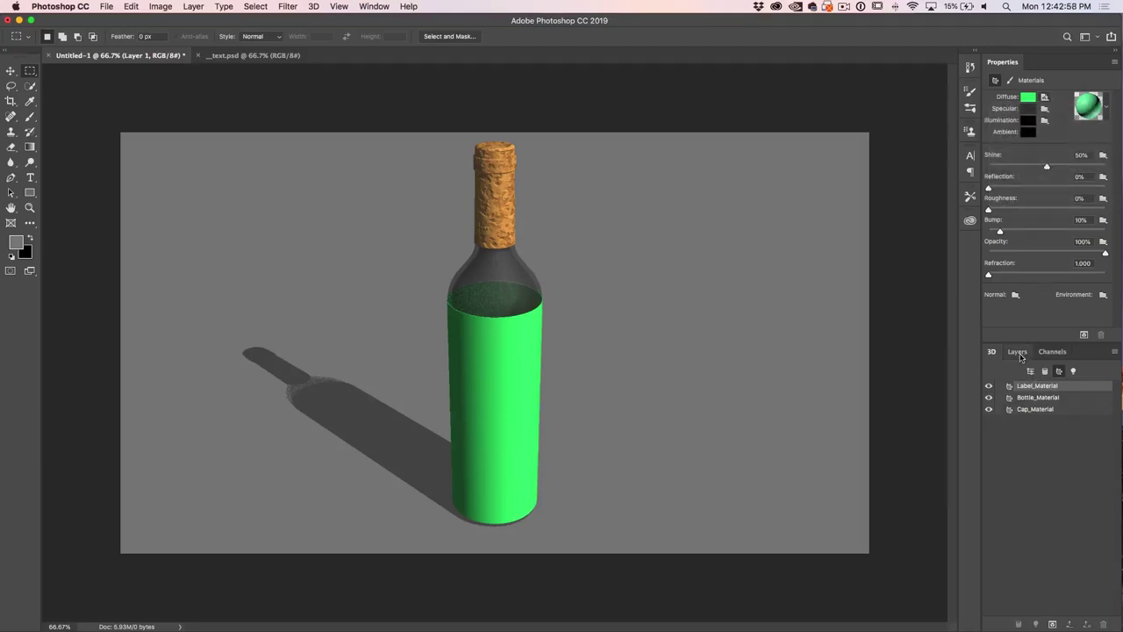
# Open the diffuse texture of Label_Material for editing and fill its layer with black
pyautogui.click(1017, 352)
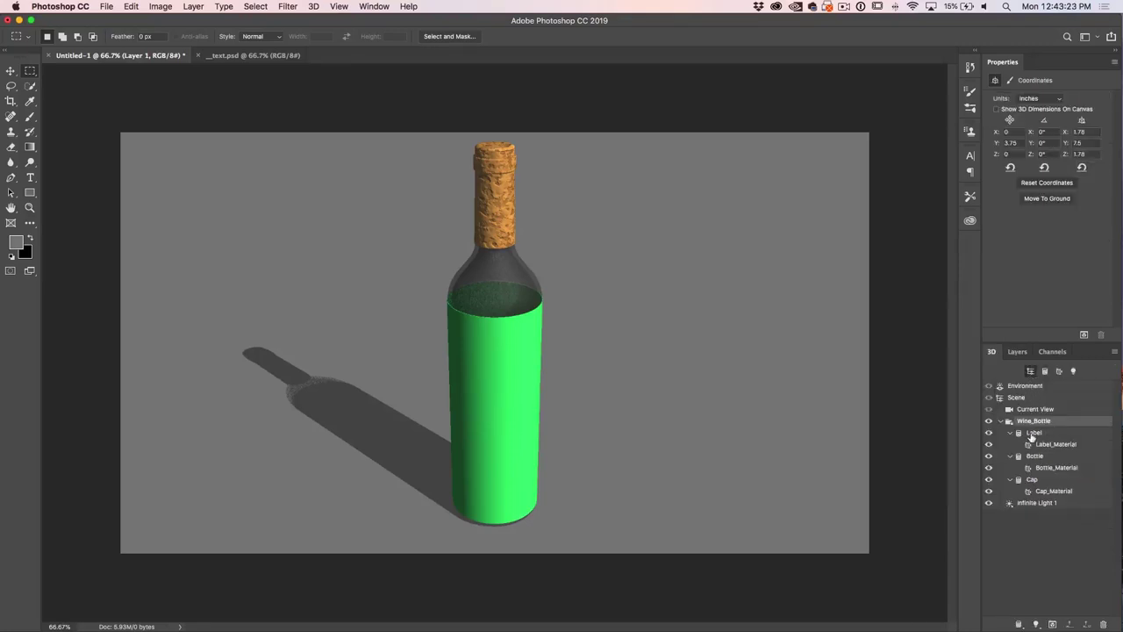
pyautogui.click(1041, 444)
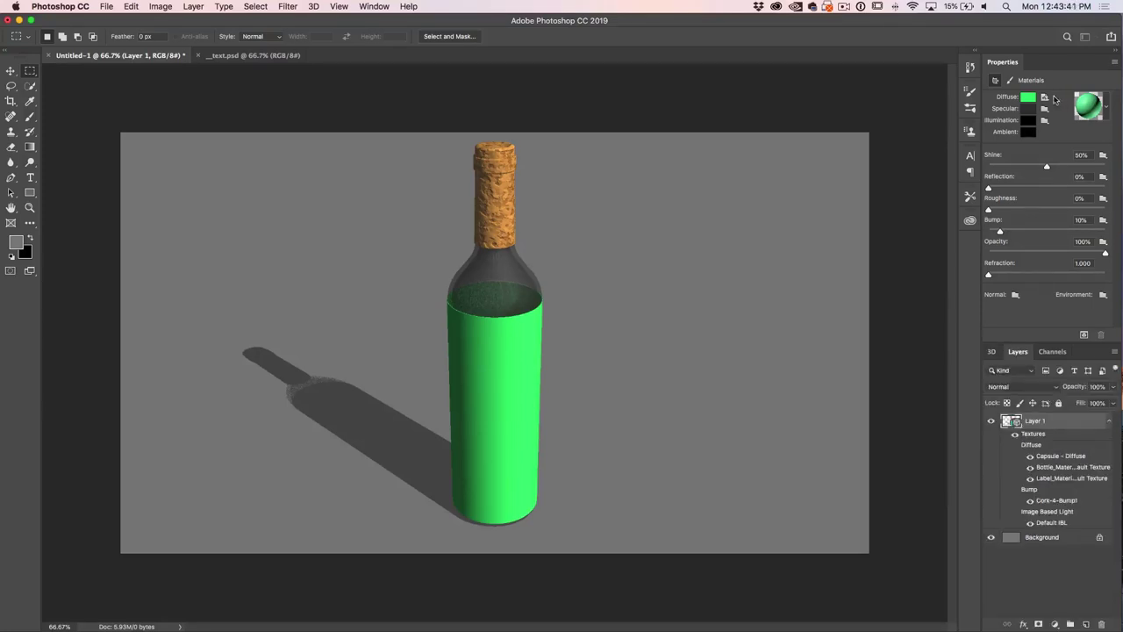
pyautogui.click(1044, 96)
pyautogui.click(1042, 109)
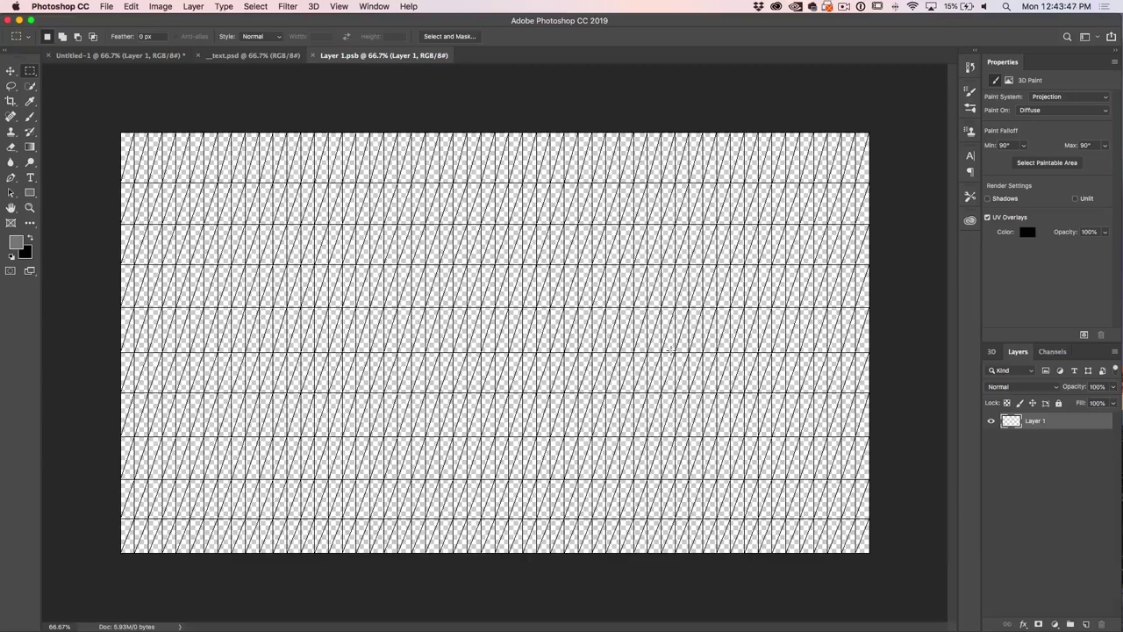
pyautogui.press('super+BackSpace')
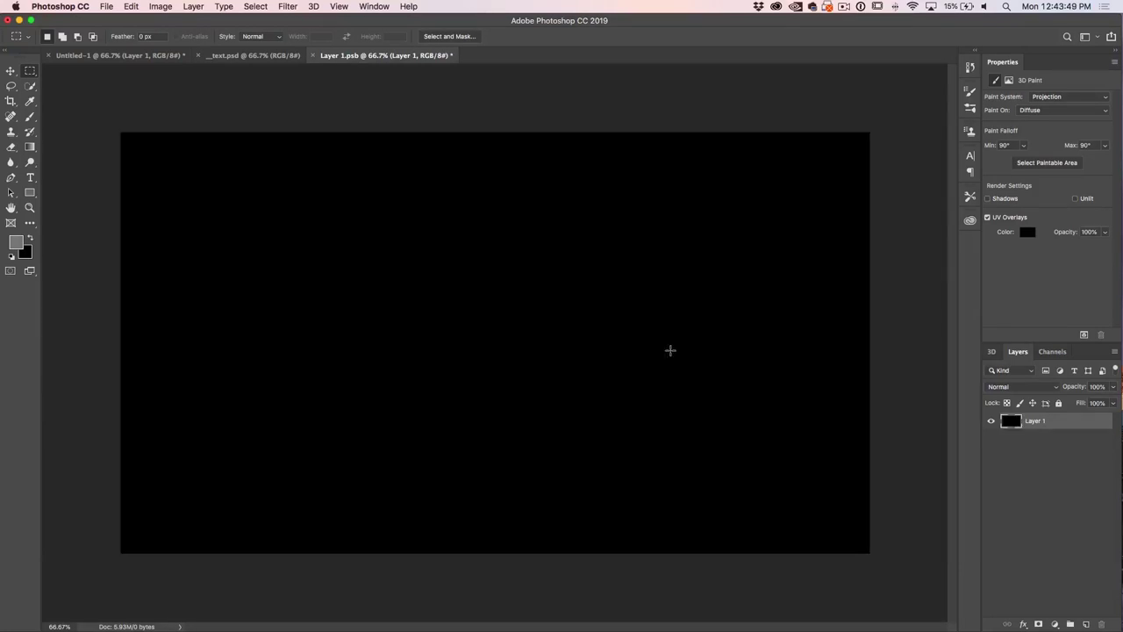
# Add the white text "LABEL" to the black label texture
pyautogui.moveTo(31, 177); pyautogui.dragTo(88, 175)
pyautogui.press('d')
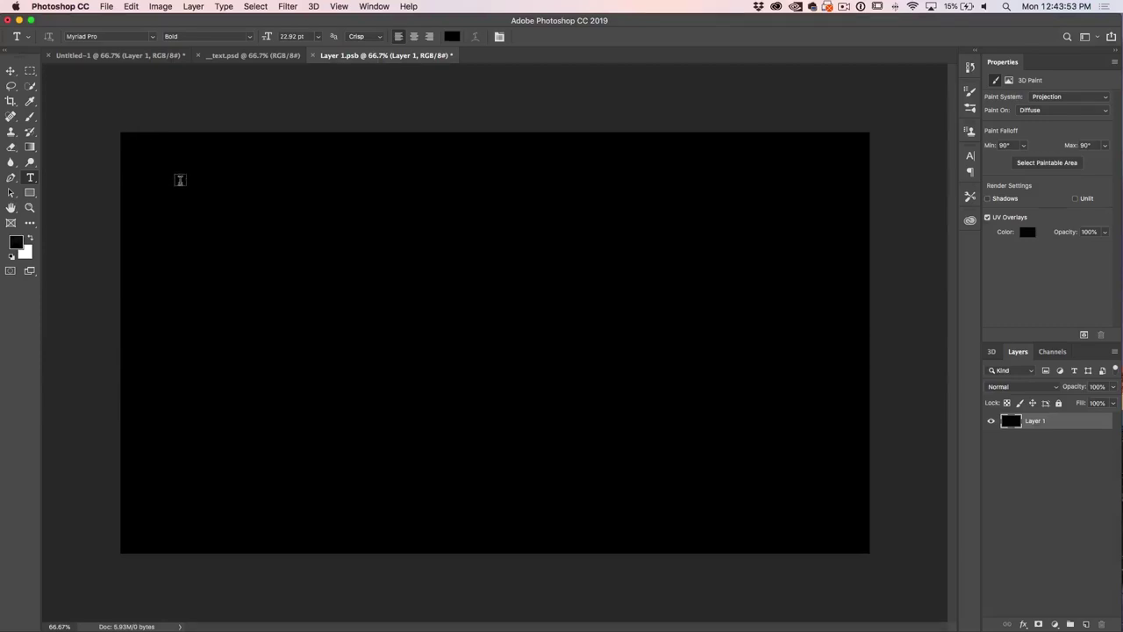
pyautogui.press('x')
pyautogui.click(257, 302)
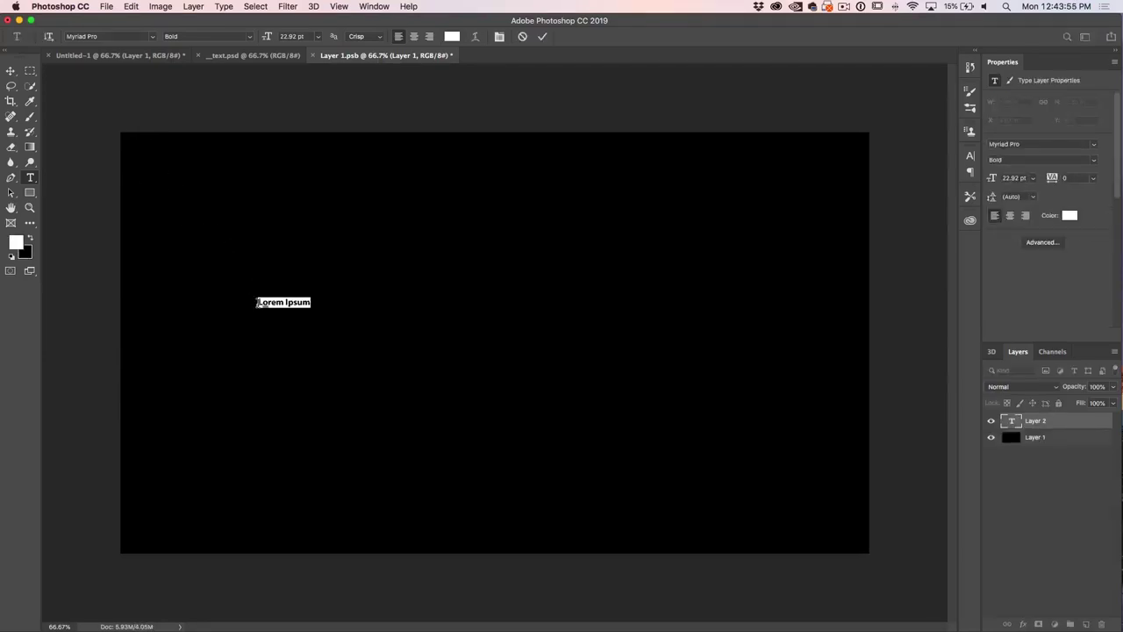
pyautogui.write('ABEL')
pyautogui.click(10, 71)
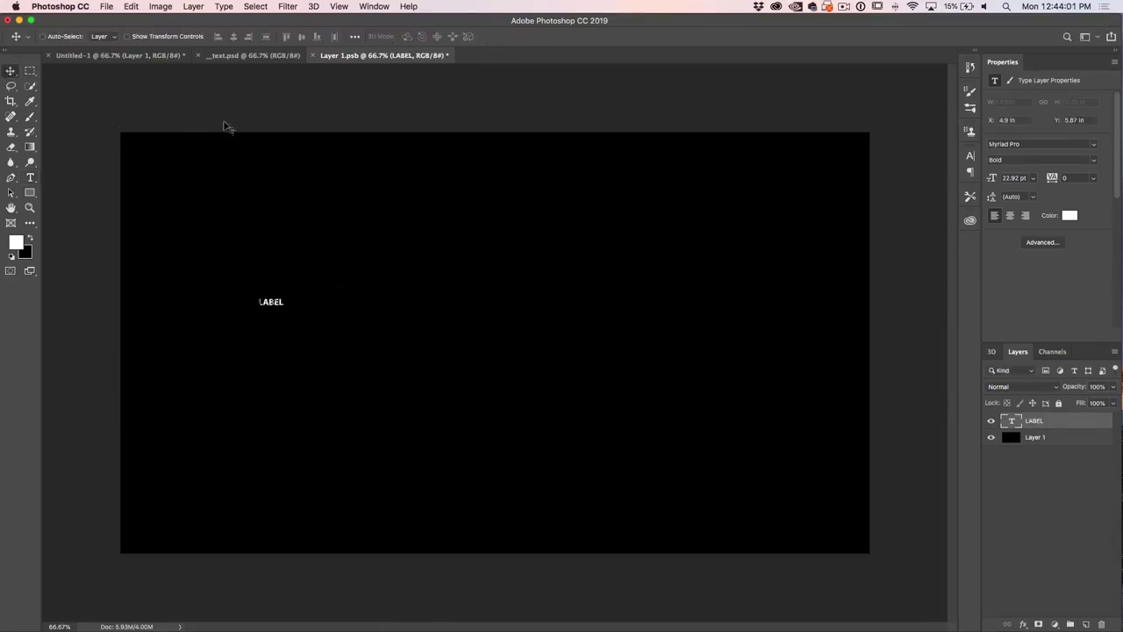
# Scale the LABEL text up to about 548 pt so it spans most of the texture, and move it into the upper middle
pyautogui.press('super+t')
pyautogui.moveTo(284, 308); pyautogui.dragTo(808, 509)
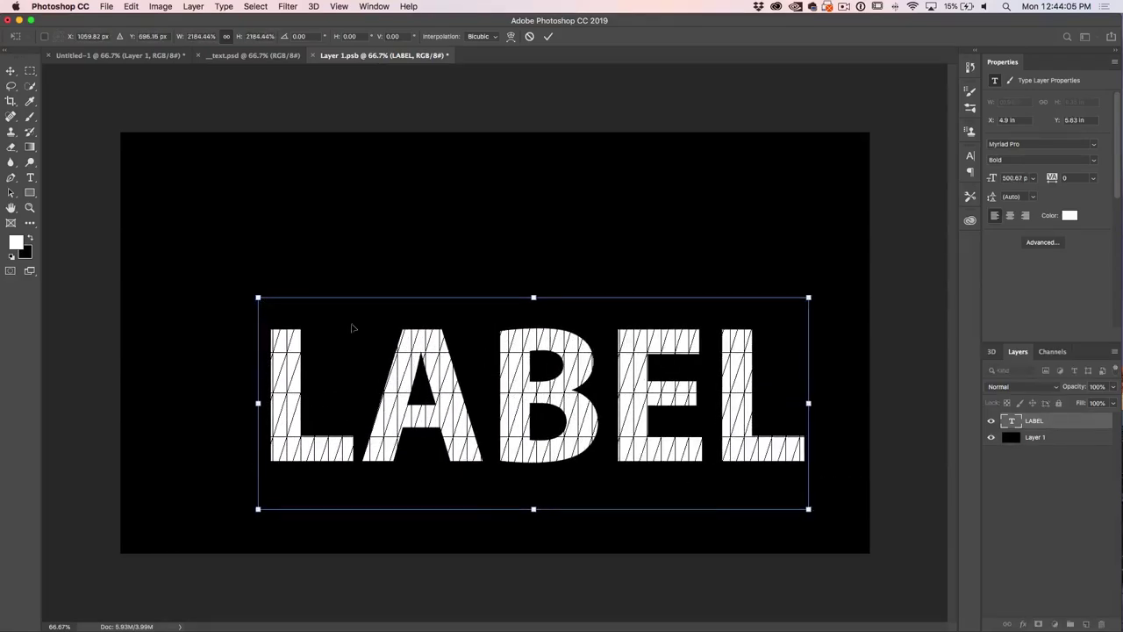
pyautogui.moveTo(257, 298); pyautogui.dragTo(208, 281)
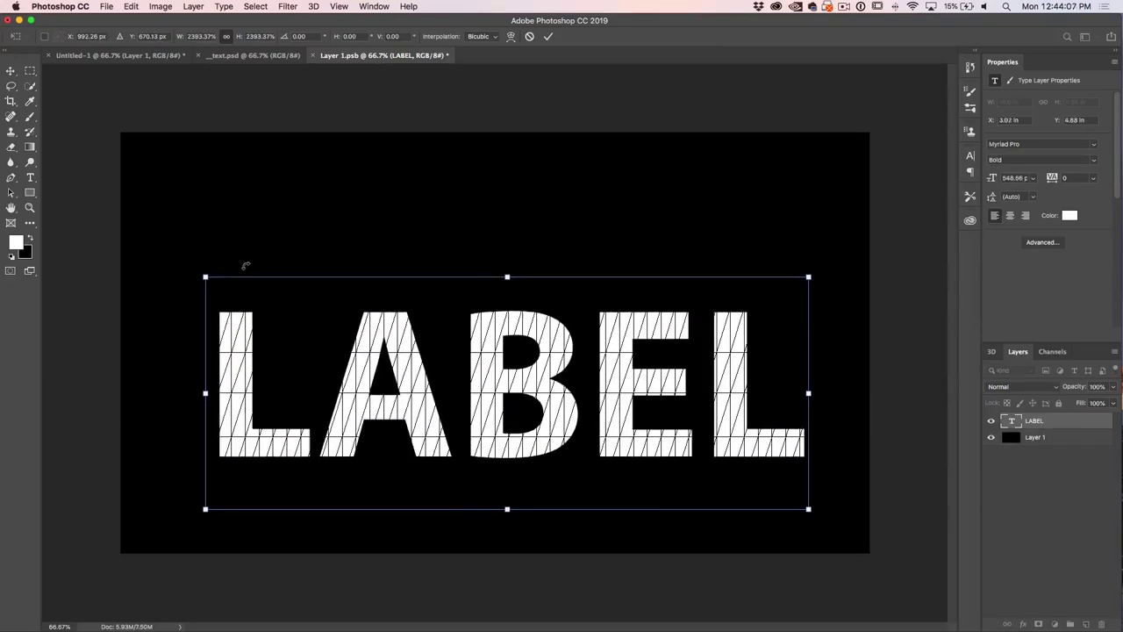
pyautogui.press('Return')
pyautogui.moveTo(442, 331); pyautogui.dragTo(424, 278)
# Save and close the label texture, and view the updated label on the bottle from the front
pyautogui.hotkey('ctrl', 's')
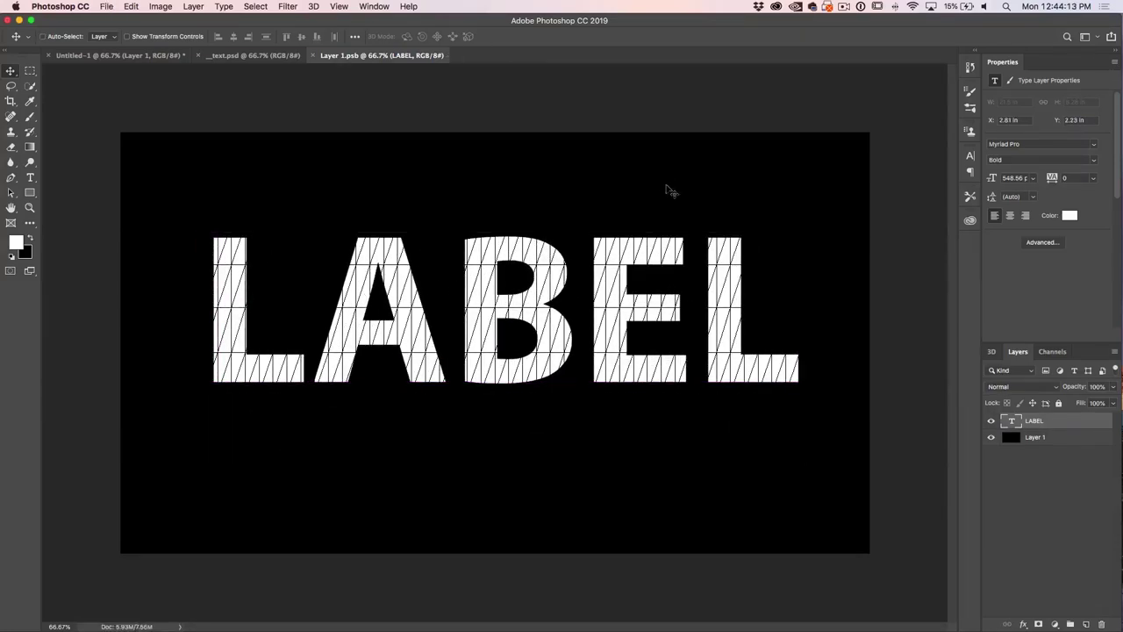
pyautogui.click(314, 55)
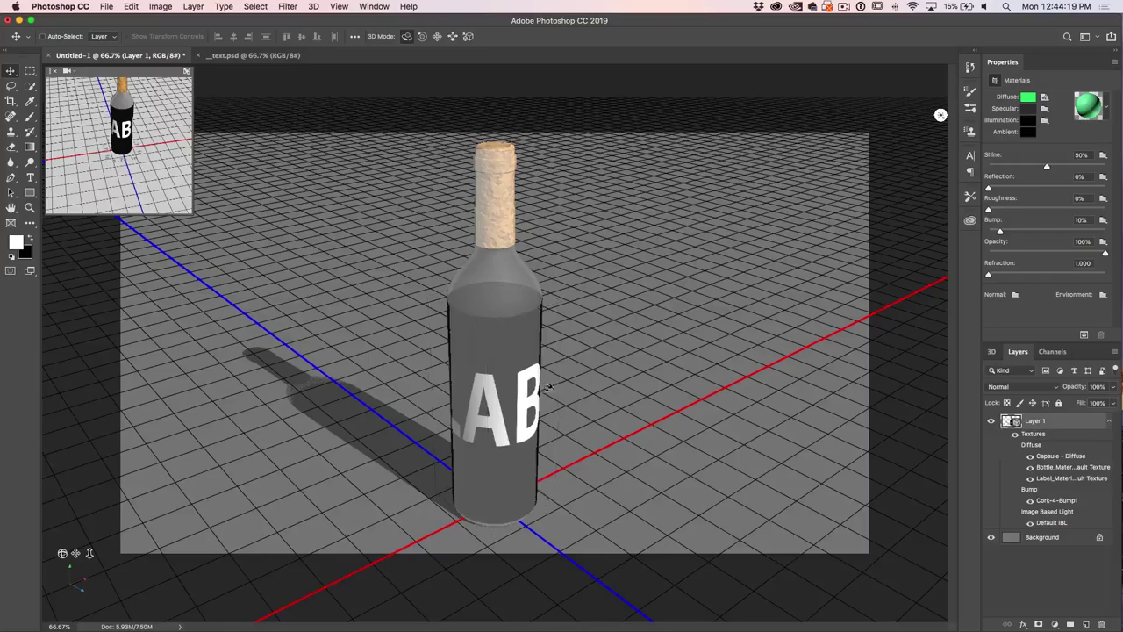
pyautogui.moveTo(70, 584)
pyautogui.mouseDown()
pyautogui.moveTo(95, 584)
pyautogui.moveTo(4, 579)
pyautogui.moveTo(4, 540)
pyautogui.mouseUp()
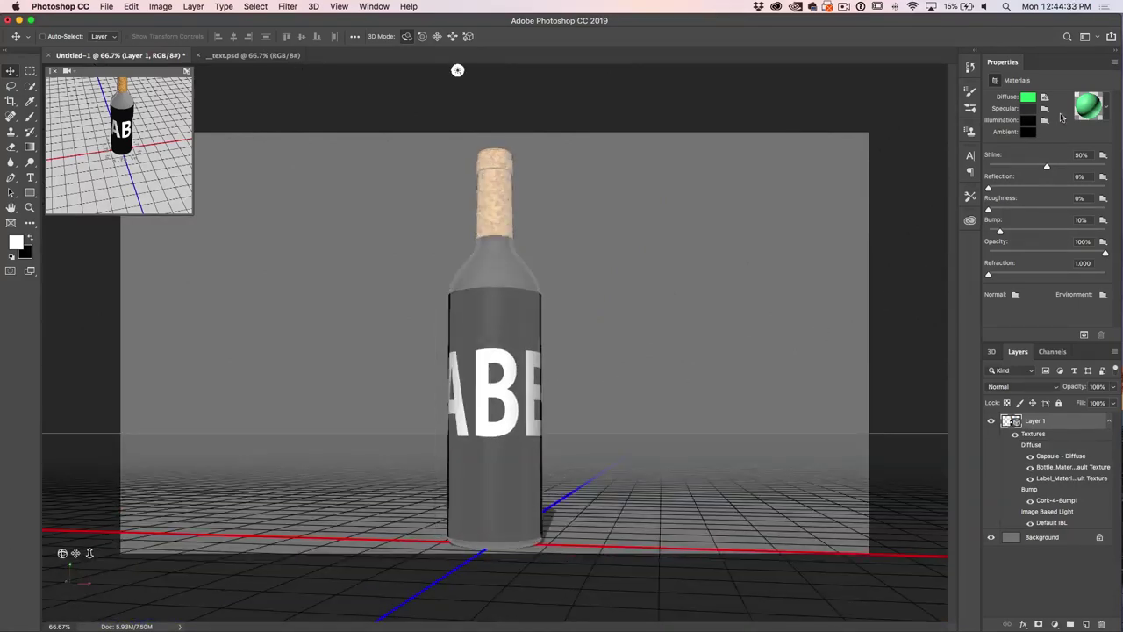
# Open the UV properties of the label's diffuse texture and place the dialog clear of the bottle
pyautogui.click(1044, 98)
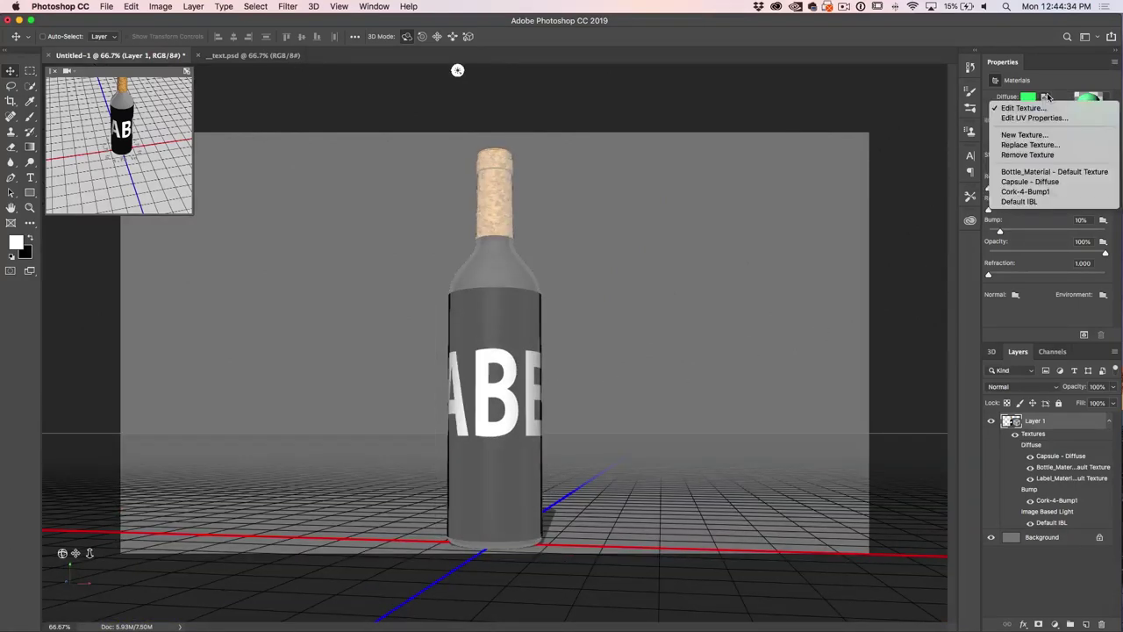
pyautogui.click(1043, 119)
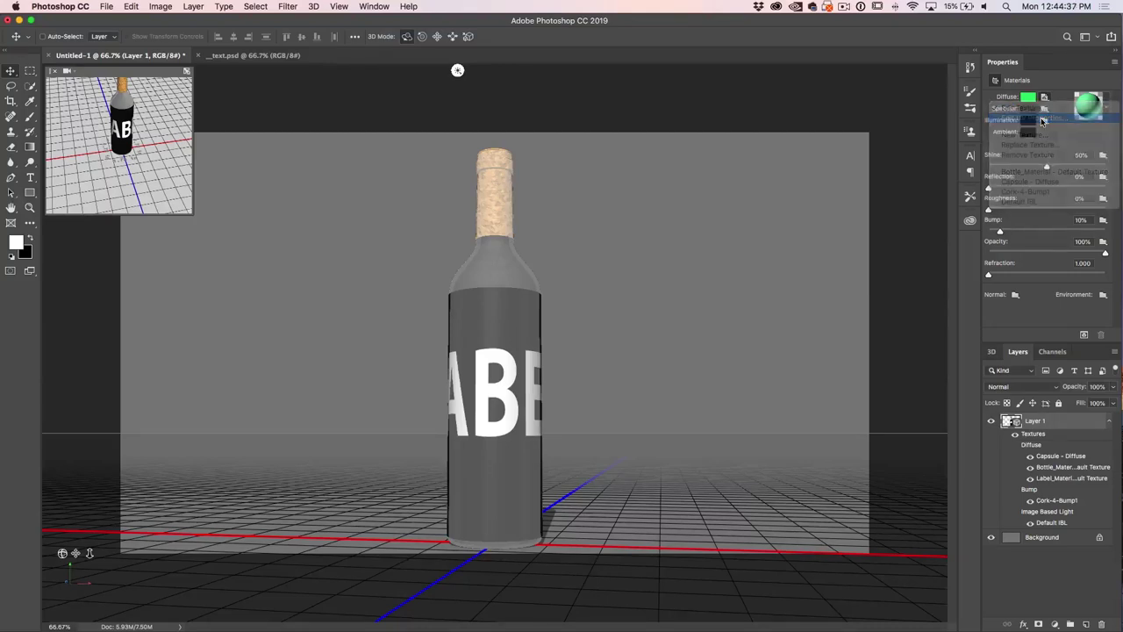
pyautogui.moveTo(618, 183); pyautogui.dragTo(816, 138)
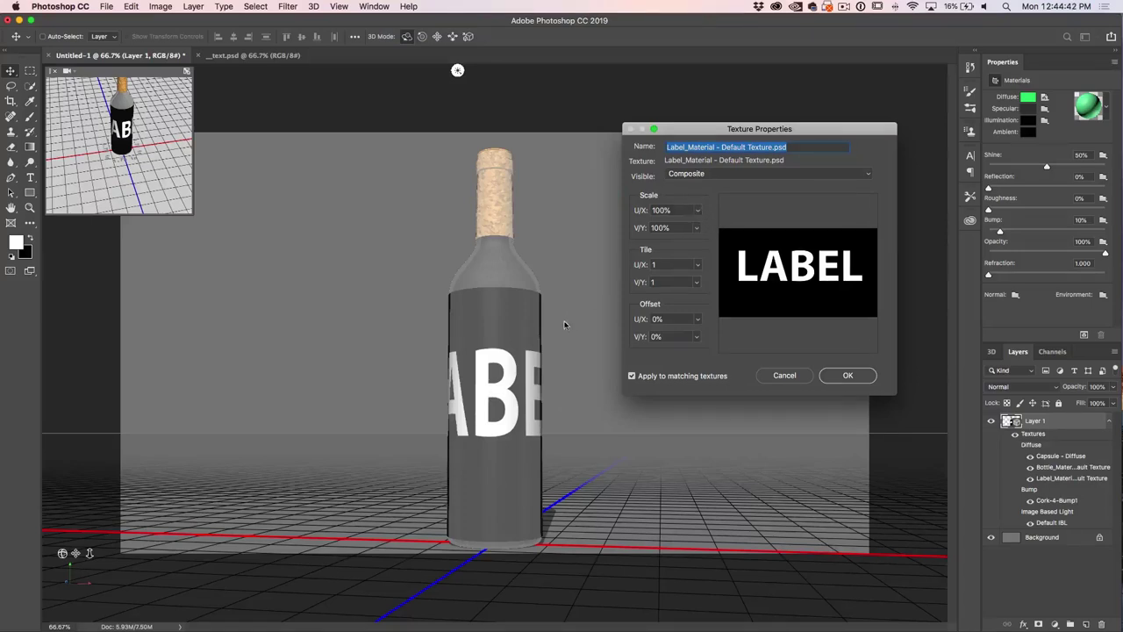
# Set the label texture's scale to 28.6% in U/X and 44% in V/Y
pyautogui.moveTo(700, 216); pyautogui.dragTo(693, 225)
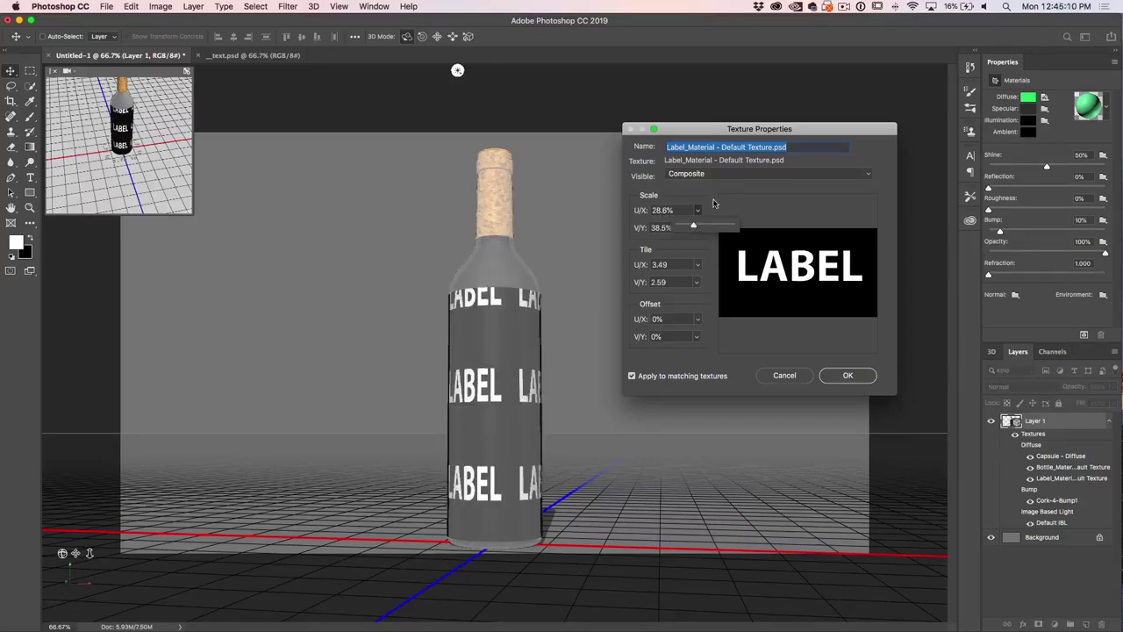
pyautogui.click(660, 228)
pyautogui.click(697, 227)
pyautogui.moveTo(697, 244)
pyautogui.mouseDown()
pyautogui.moveTo(719, 243)
pyautogui.moveTo(699, 243)
pyautogui.mouseUp()
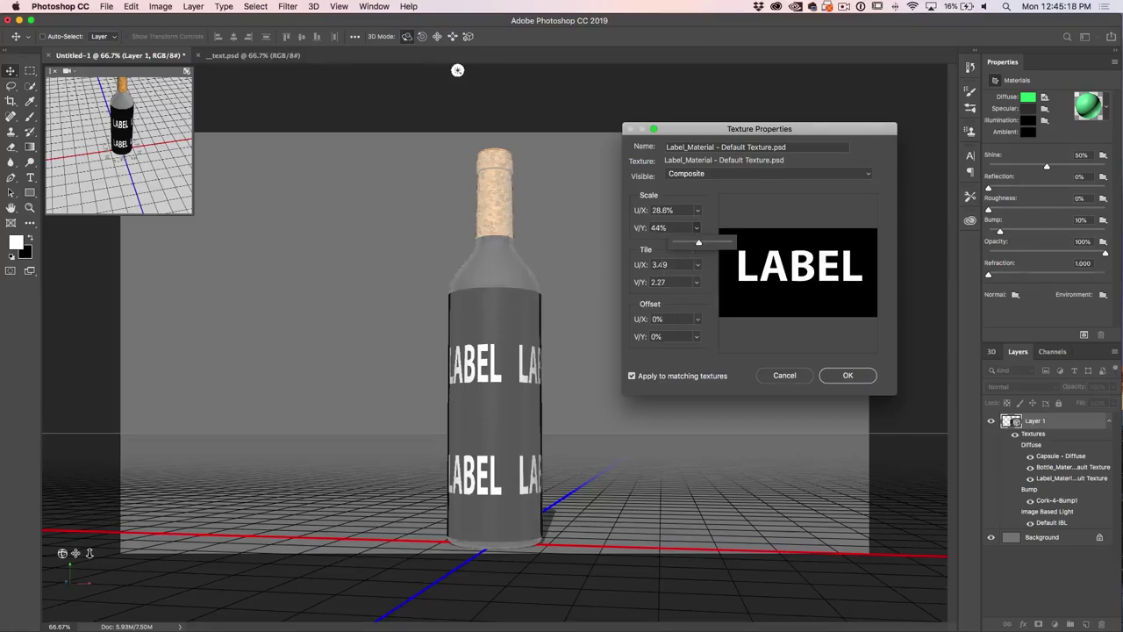
# Set the label texture's tiling to 1 in both U/X and V/Y
pyautogui.click(699, 264)
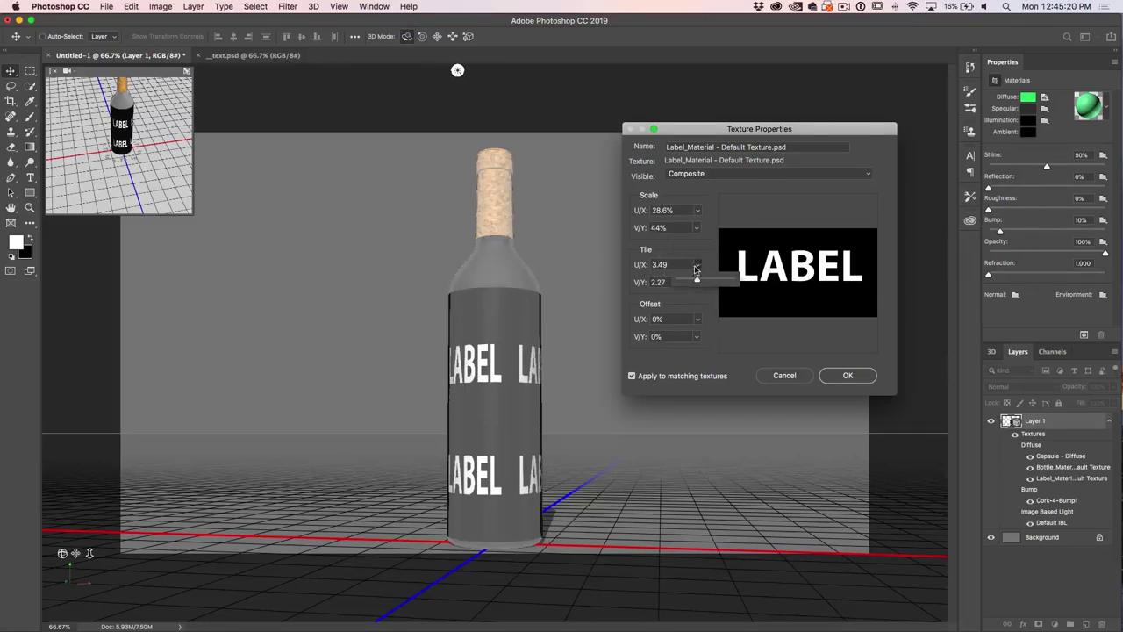
pyautogui.click(682, 264)
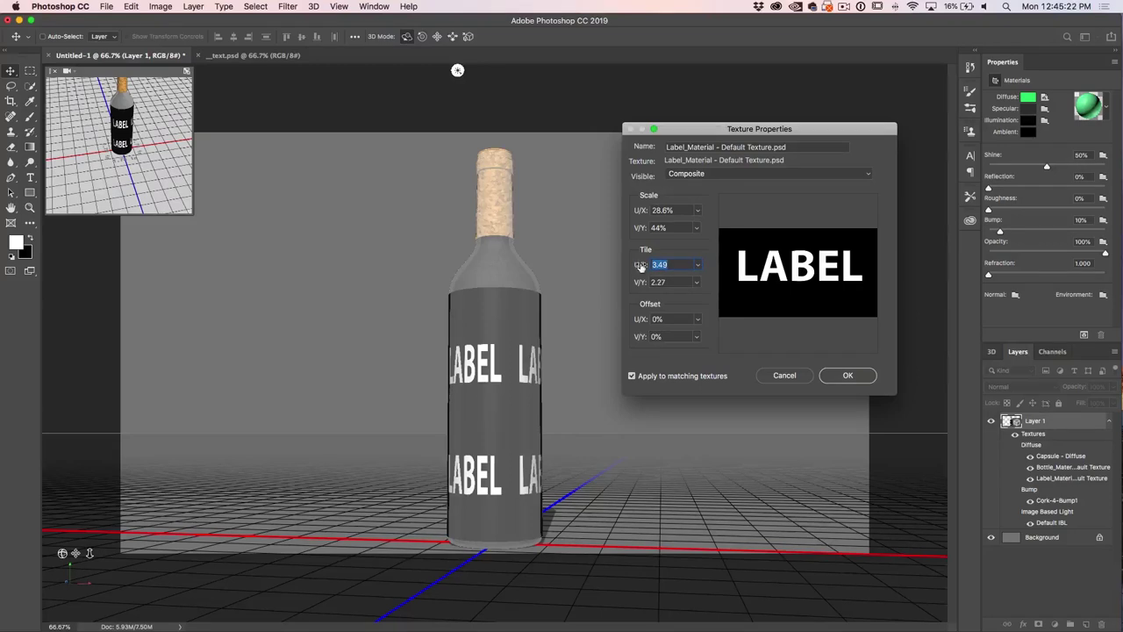
pyautogui.write('1')
pyautogui.click(669, 282)
pyautogui.write('1')
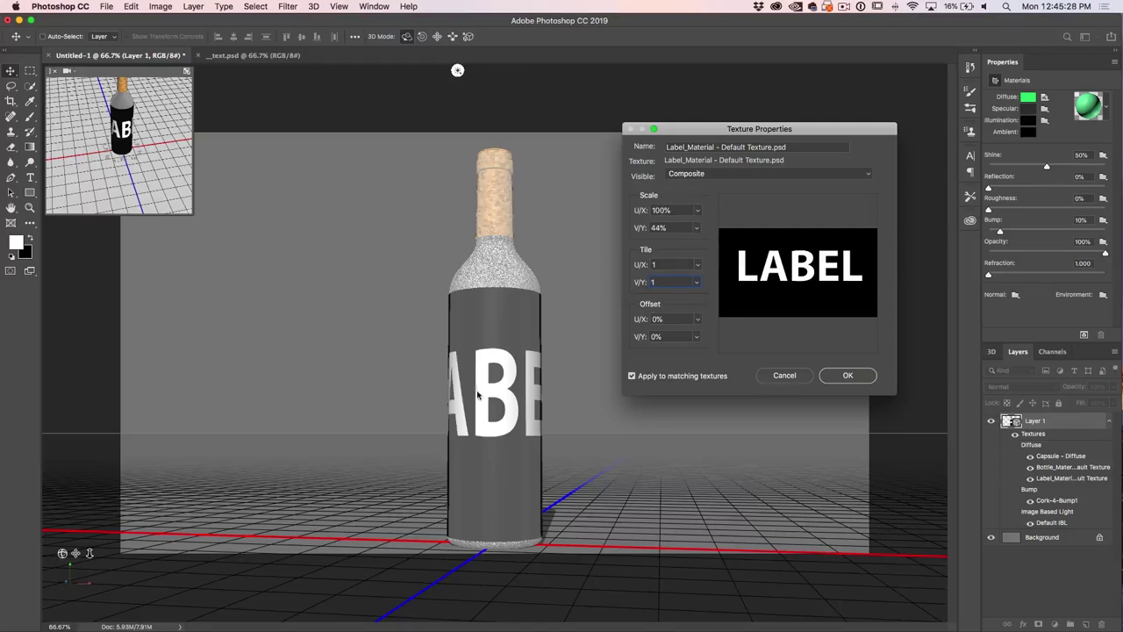
# Offset the label texture by 5.48% in U/X and 1.1% in V/Y, and apply the texture properties
pyautogui.click(697, 335)
pyautogui.moveTo(697, 334)
pyautogui.mouseDown()
pyautogui.moveTo(672, 341)
pyautogui.moveTo(698, 334)
pyautogui.moveTo(706, 311)
pyautogui.moveTo(690, 351)
pyautogui.moveTo(713, 351)
pyautogui.moveTo(694, 352)
pyautogui.mouseUp()
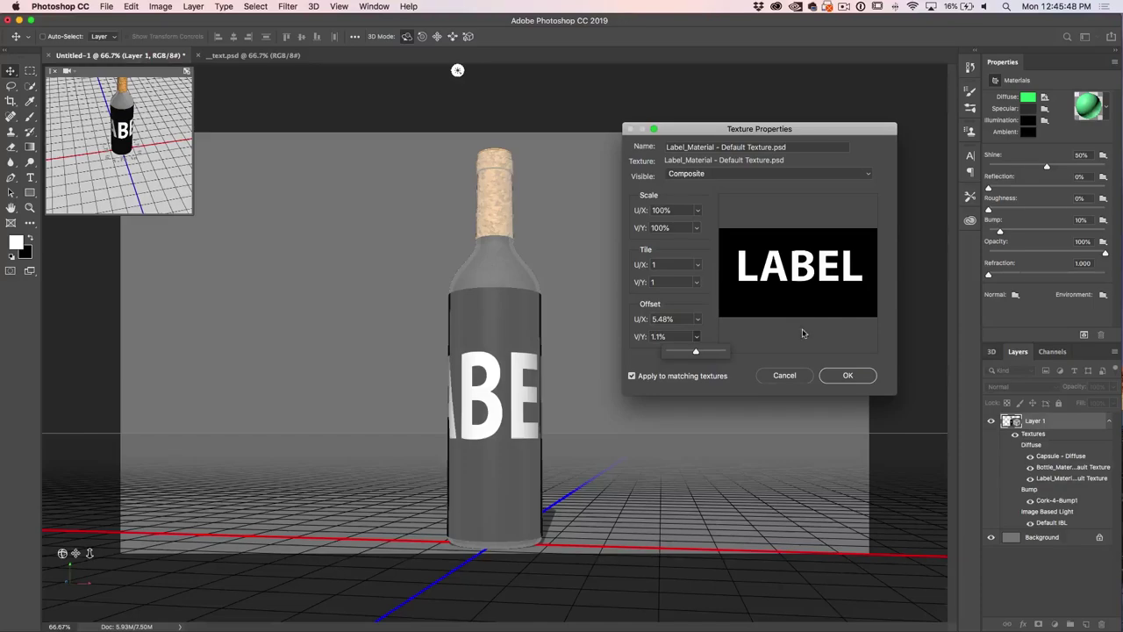
pyautogui.click(844, 374)
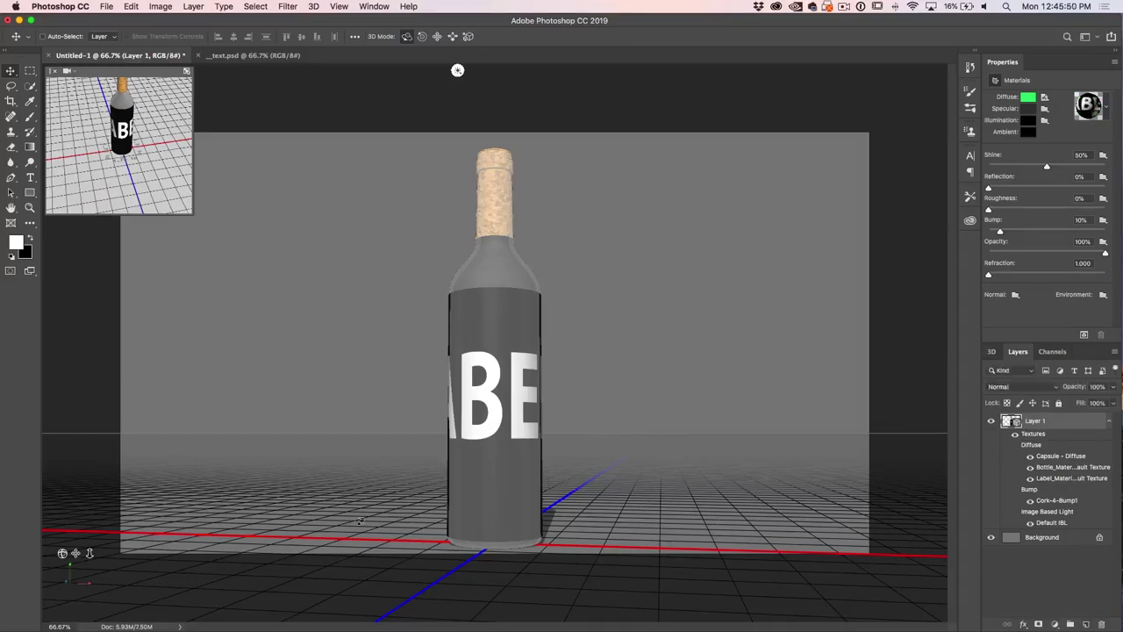
# Reopen the label texture from the 3D layer and save it as __bmp.psb with maximized compatibility
pyautogui.moveTo(75, 582); pyautogui.dragTo(375, 621)
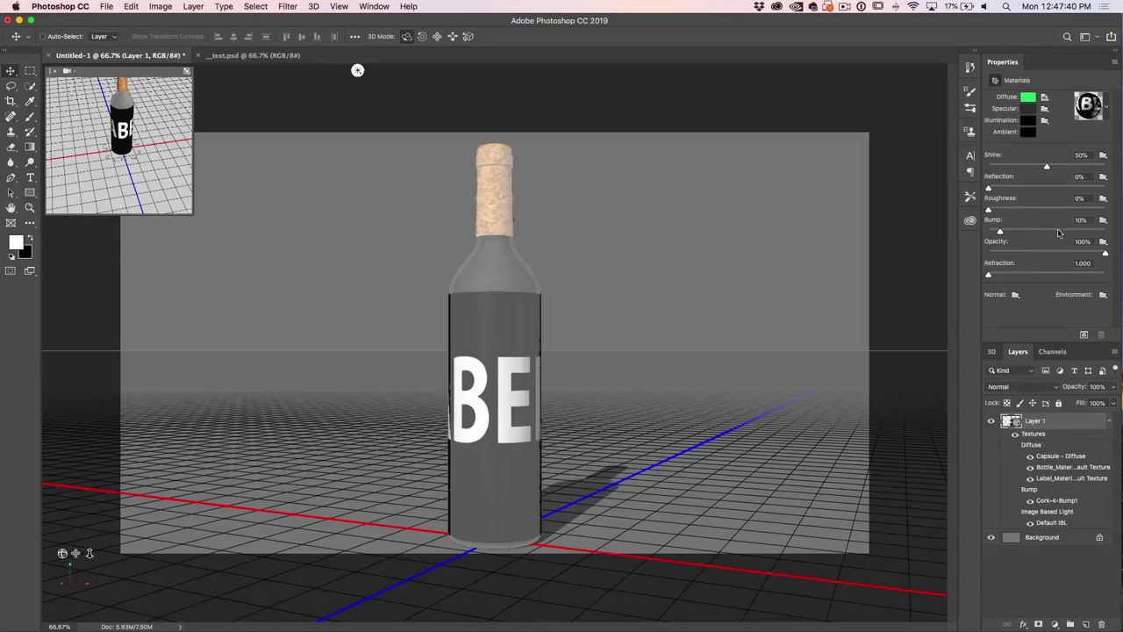
pyautogui.doubleClick(1062, 478)
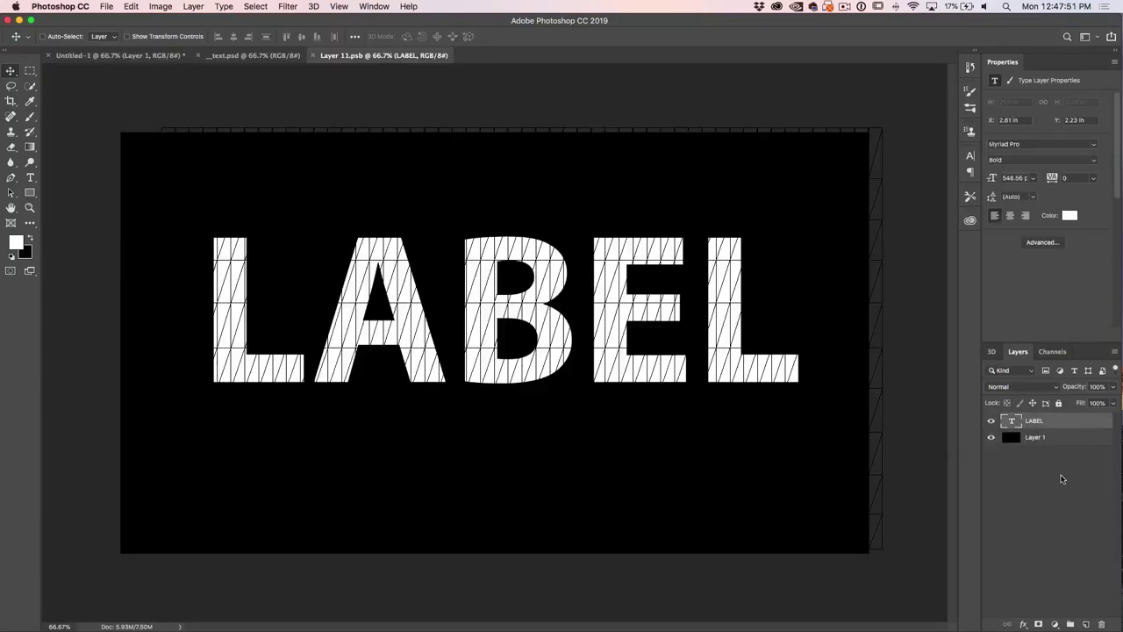
pyautogui.click(114, 6)
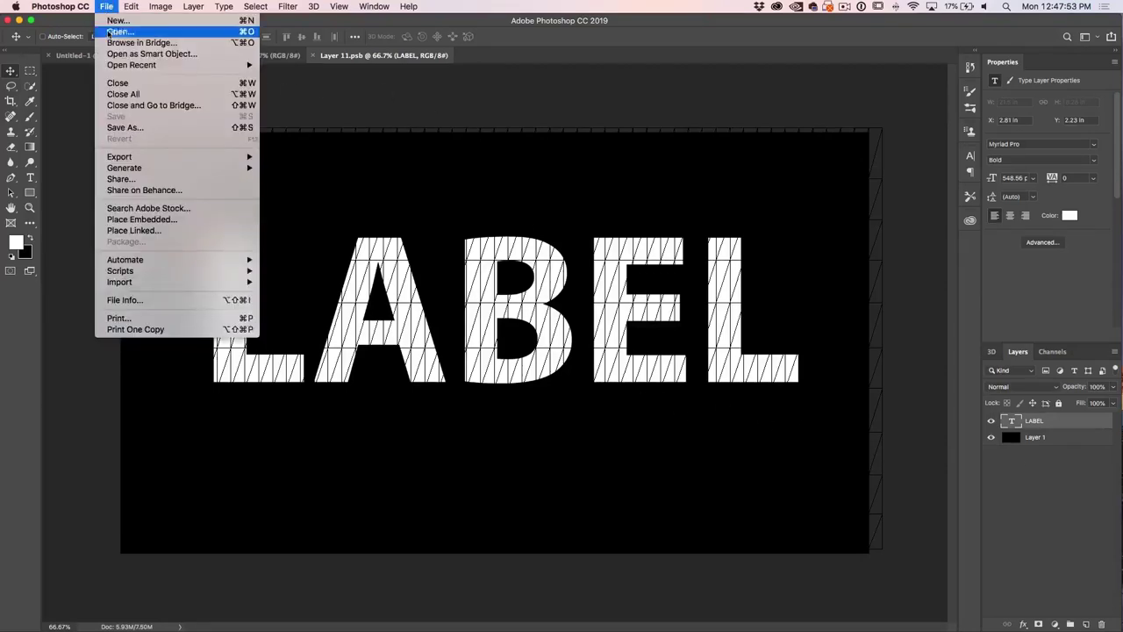
pyautogui.click(125, 130)
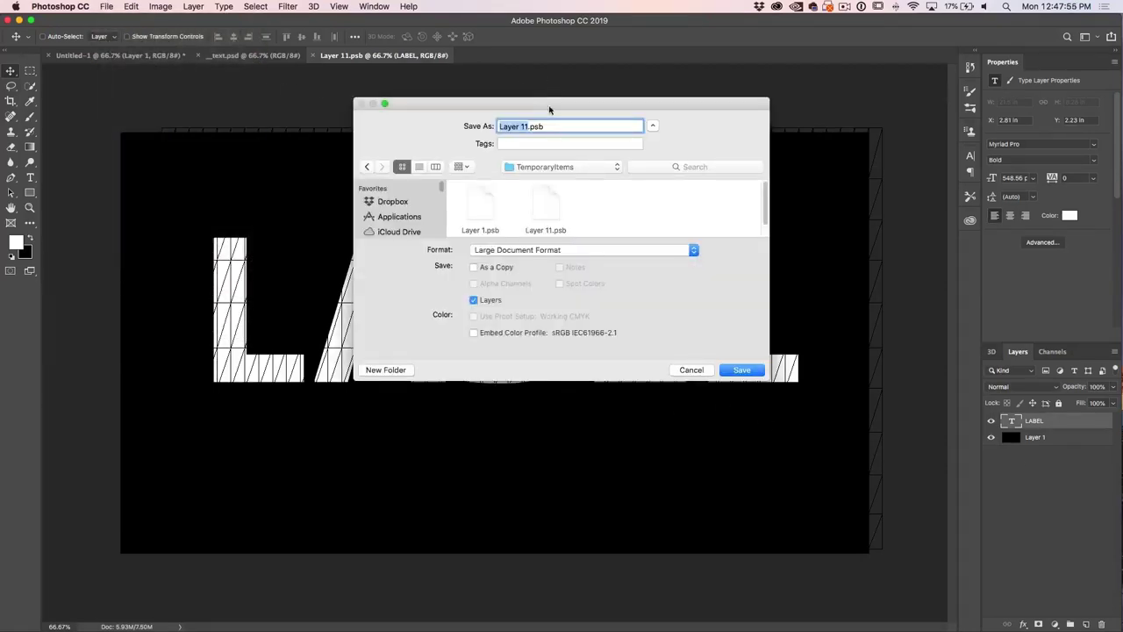
pyautogui.write('__bmp')
pyautogui.click(721, 369)
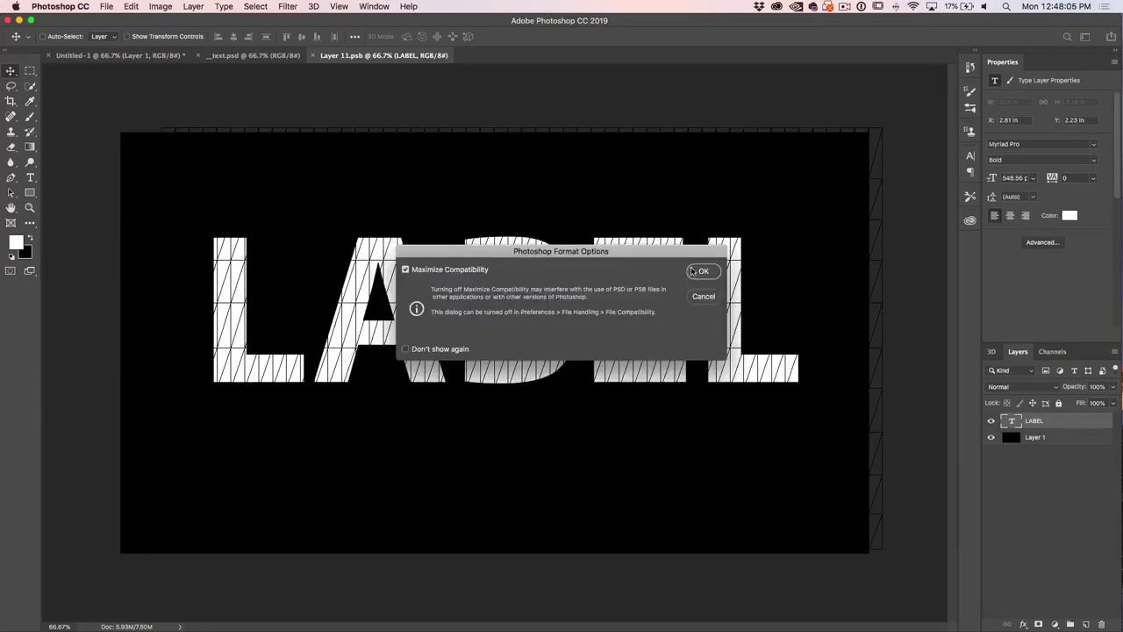
pyautogui.click(692, 271)
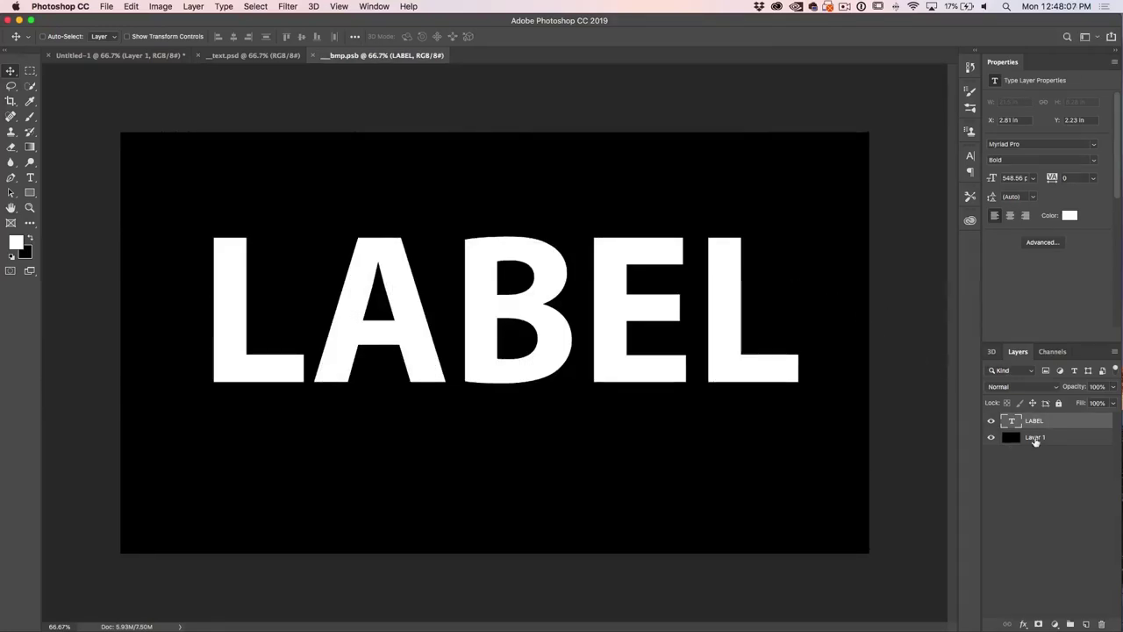
# Merge the LABEL text into the black layer, soften it with a 3.8-pixel Gaussian Blur, and save and close __bmp.psb
pyautogui.press('super+e')
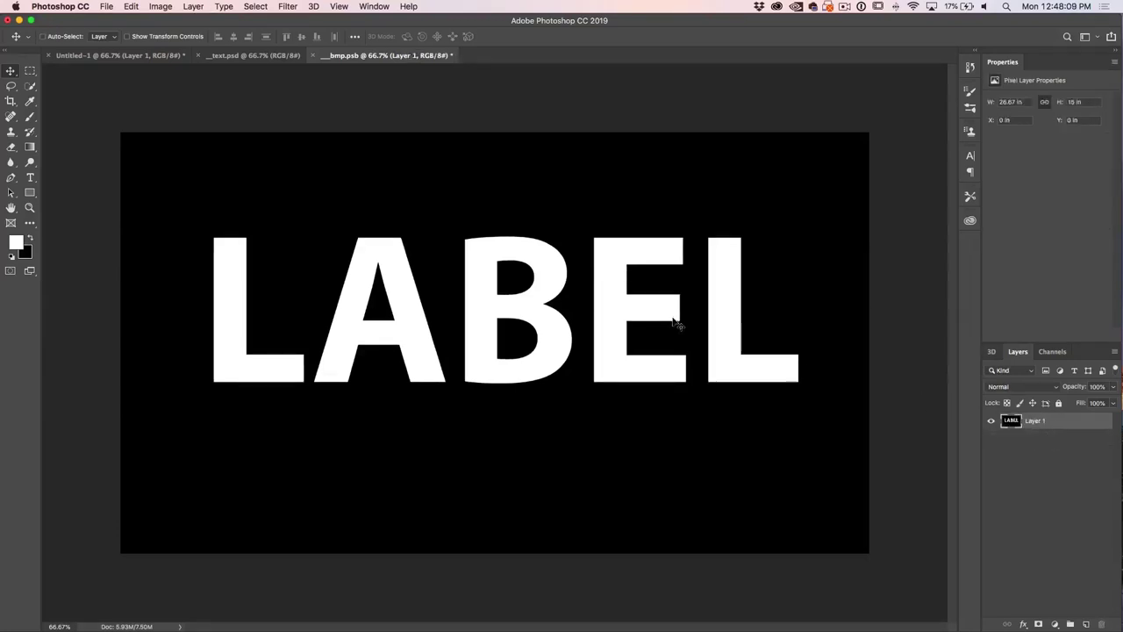
pyautogui.click(288, 6)
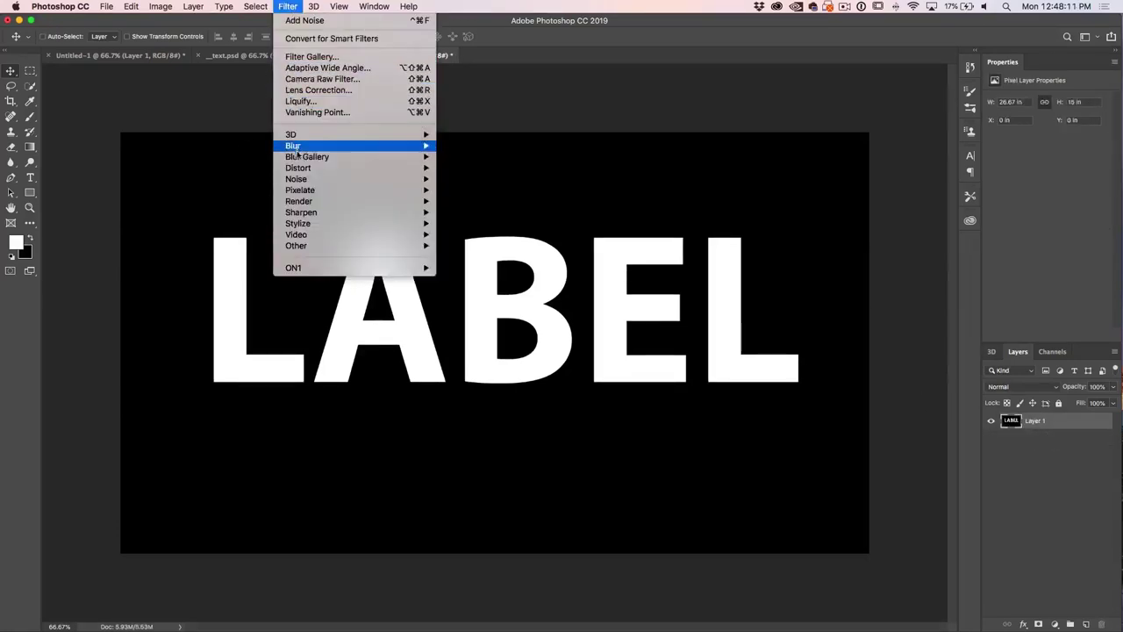
pyautogui.moveTo(369, 146)
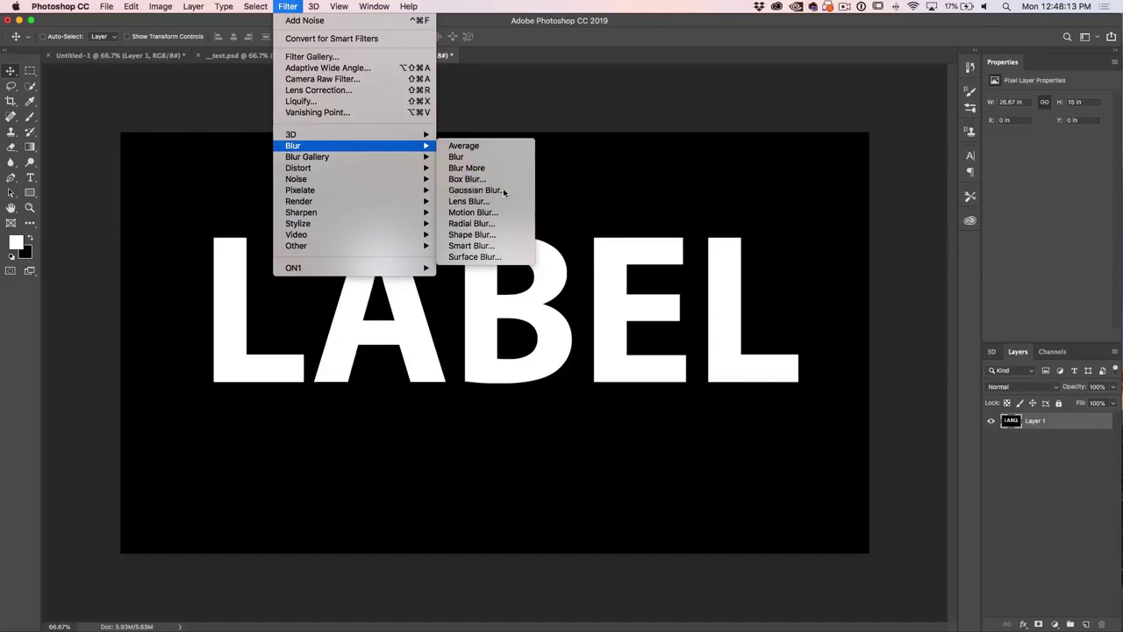
pyautogui.click(476, 190)
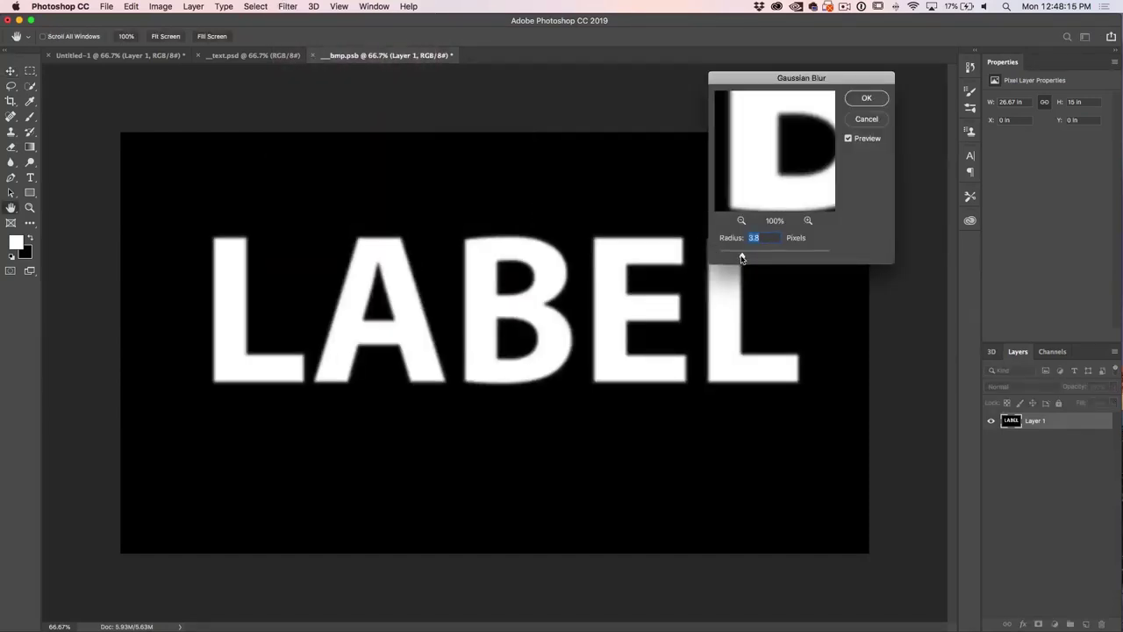
pyautogui.click(869, 96)
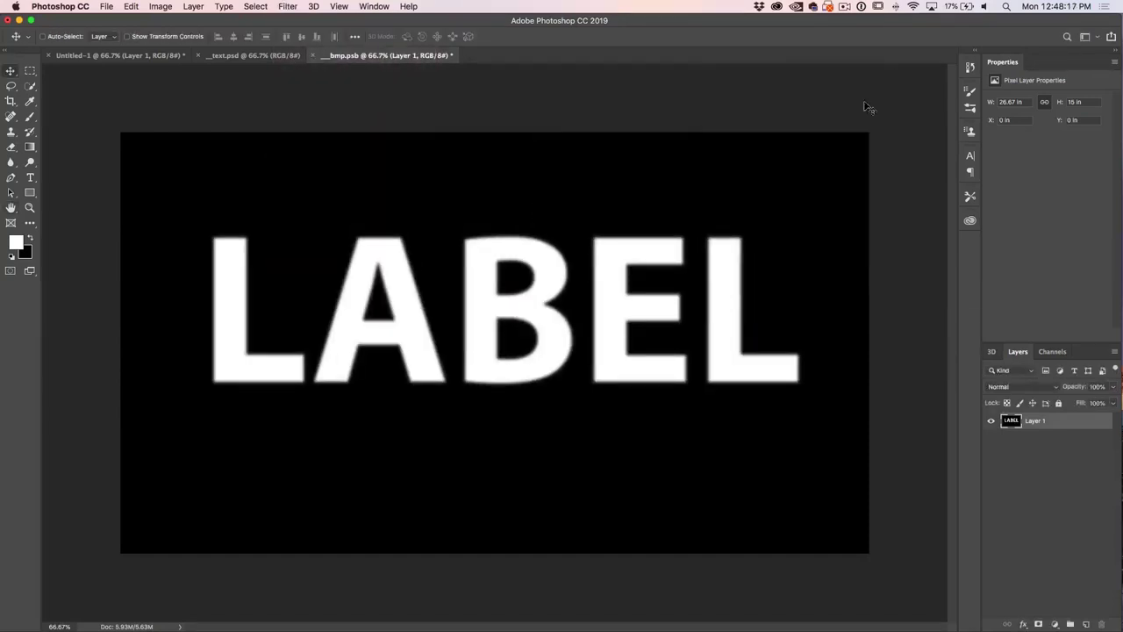
pyautogui.press('super+s')
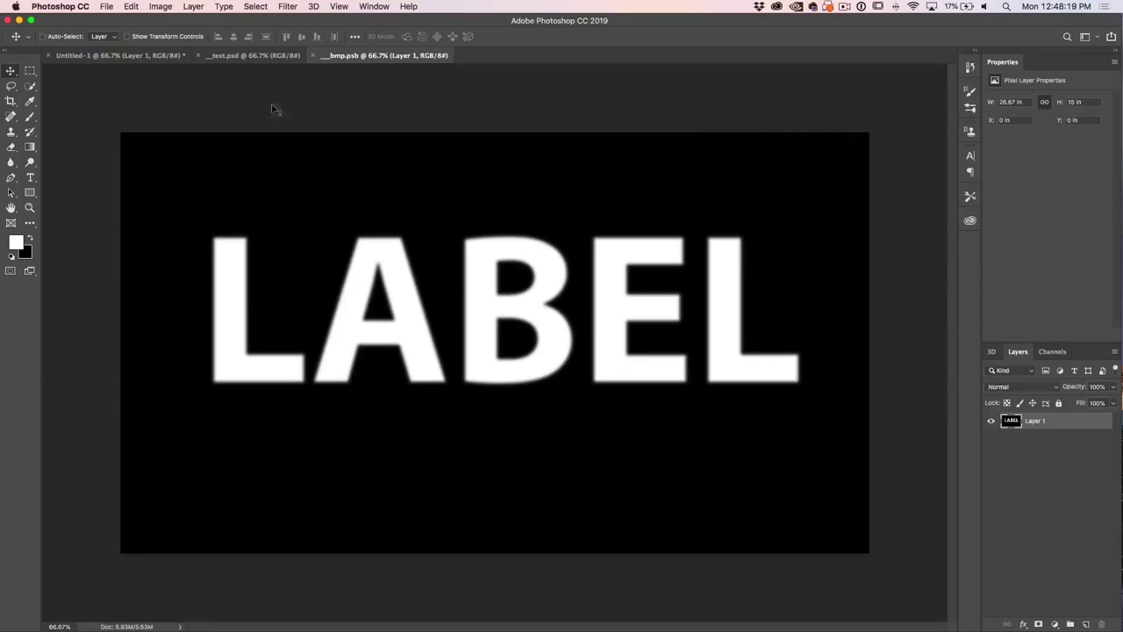
pyautogui.click(315, 55)
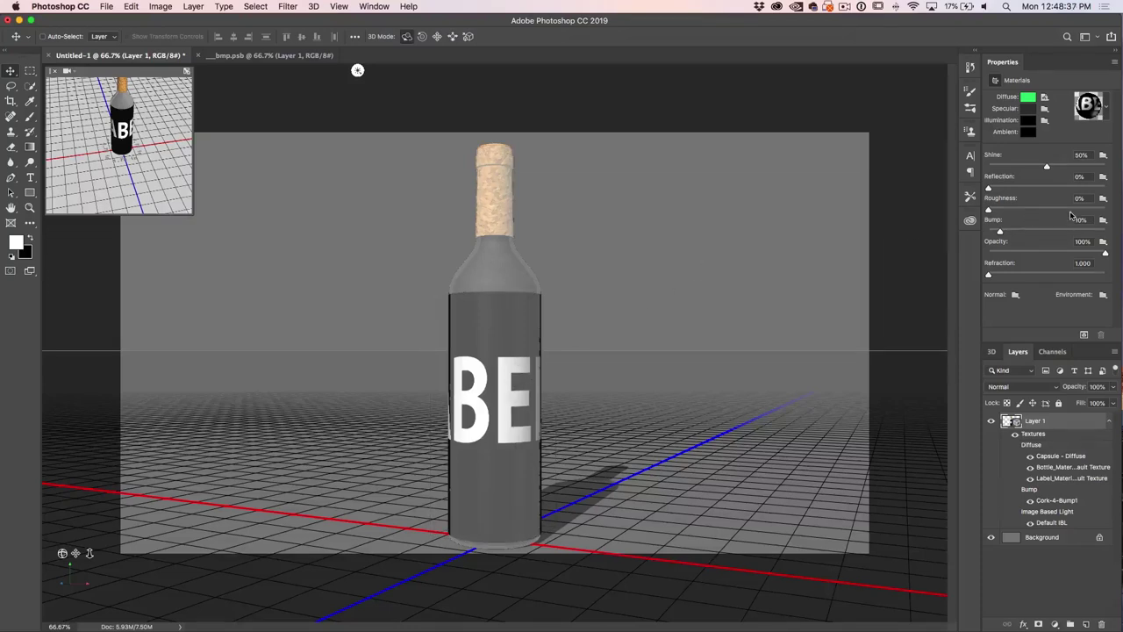
# Load __bmp.psb as the bump texture of the label material
pyautogui.click(1103, 219)
pyautogui.click(1080, 241)
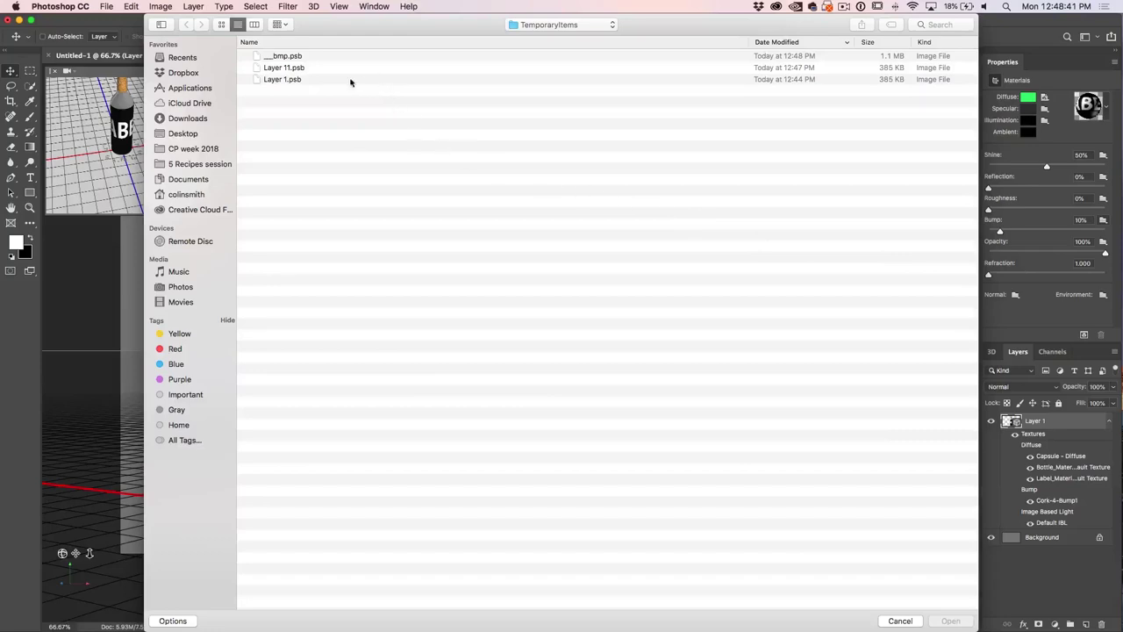
pyautogui.click(292, 57)
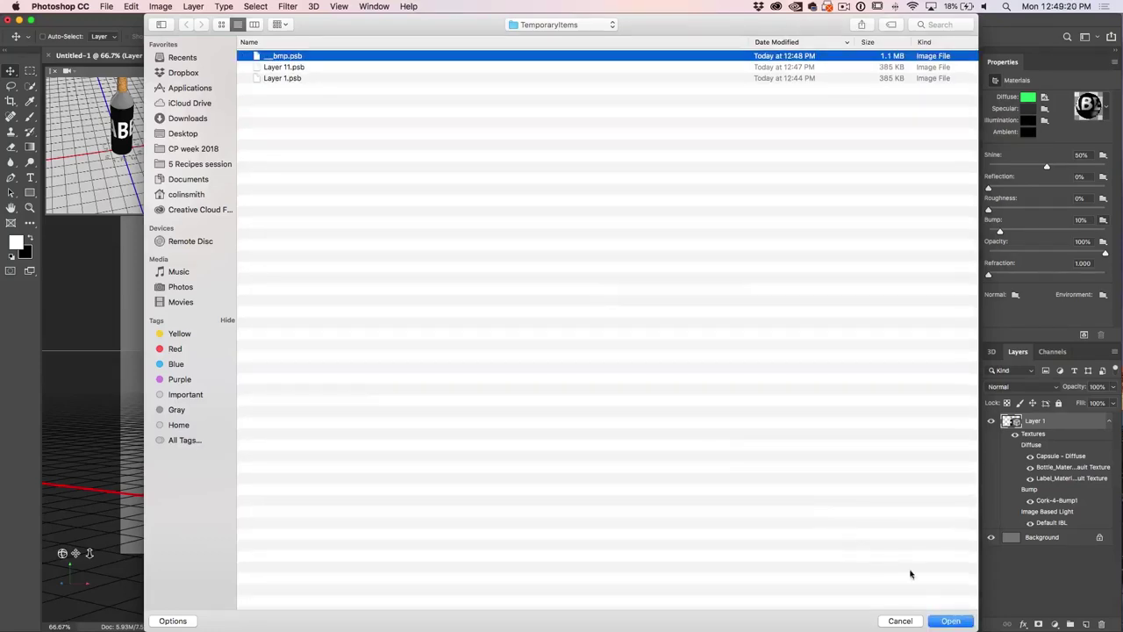
pyautogui.click(950, 621)
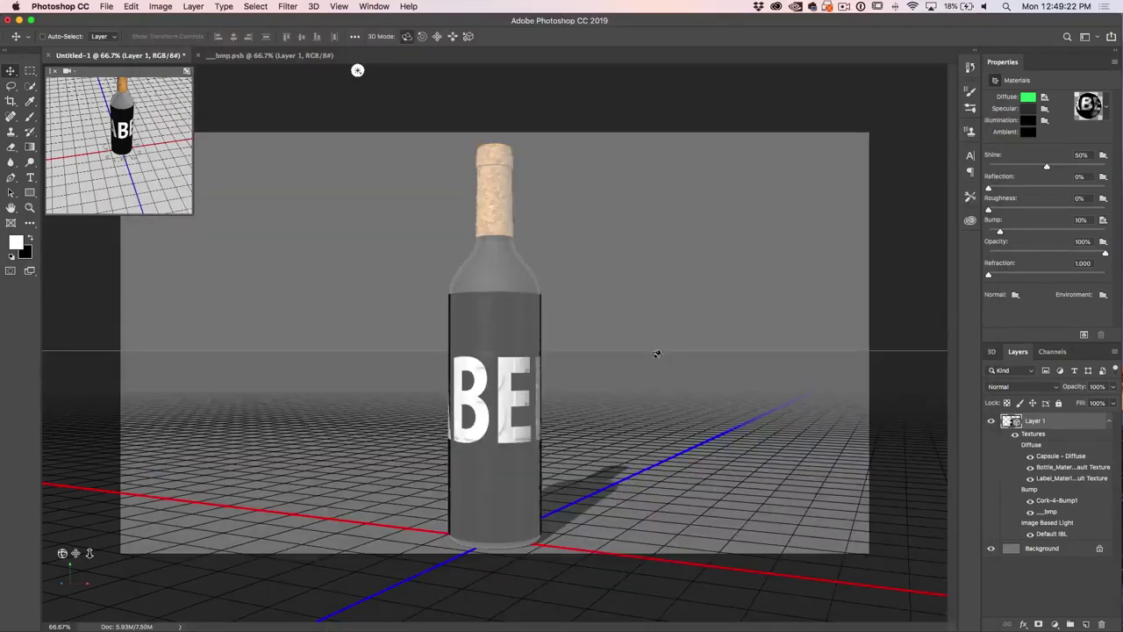
# Reset the label's diffuse texture offset to 0% in both U/X and V/Y and apply the texture properties
pyautogui.moveTo(356, 68); pyautogui.dragTo(240, 68)
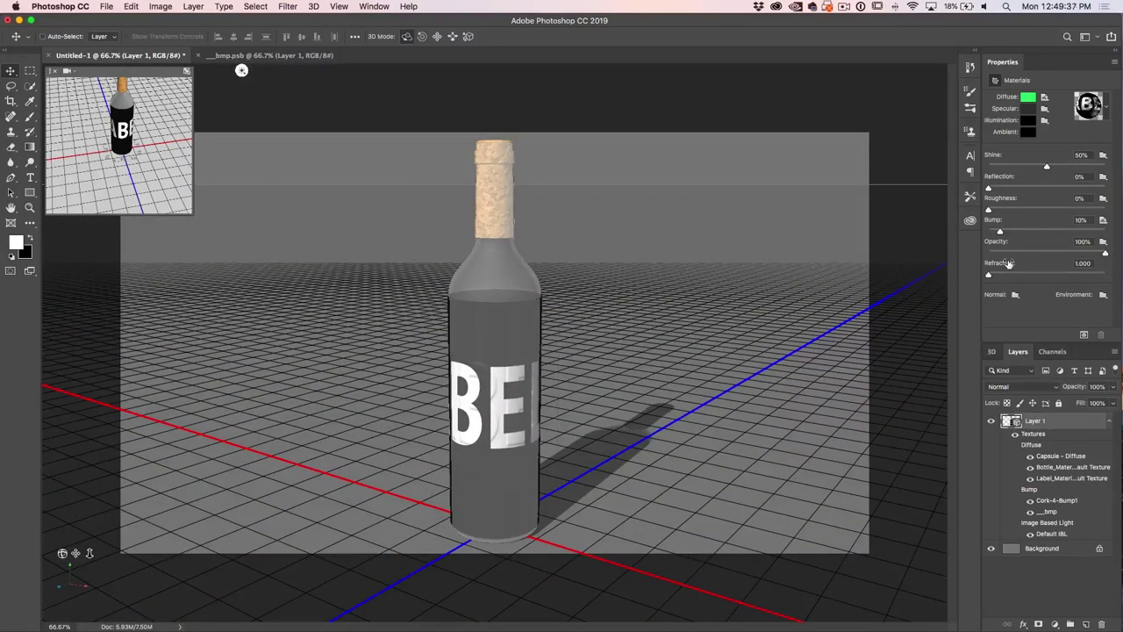
pyautogui.click(1045, 99)
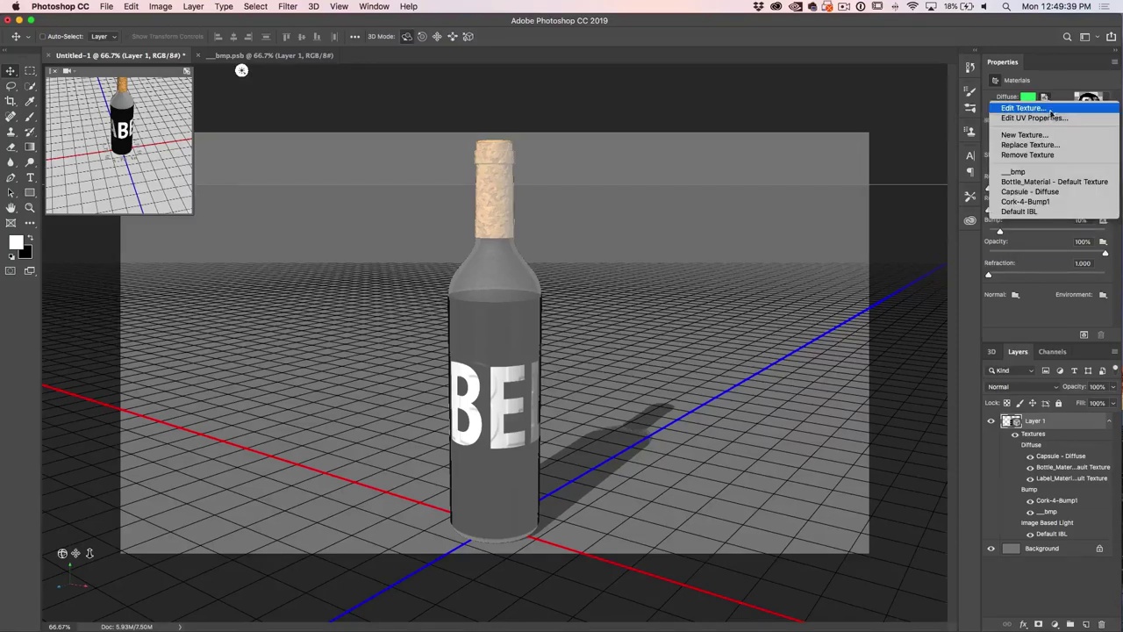
pyautogui.click(1051, 119)
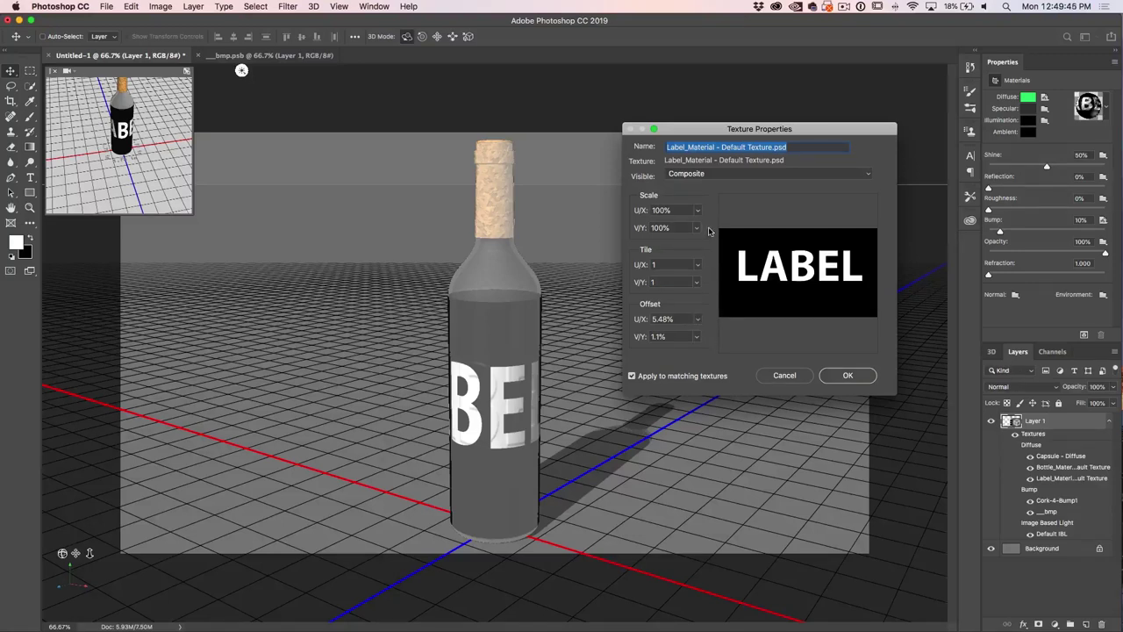
pyautogui.moveTo(684, 334); pyautogui.dragTo(688, 319)
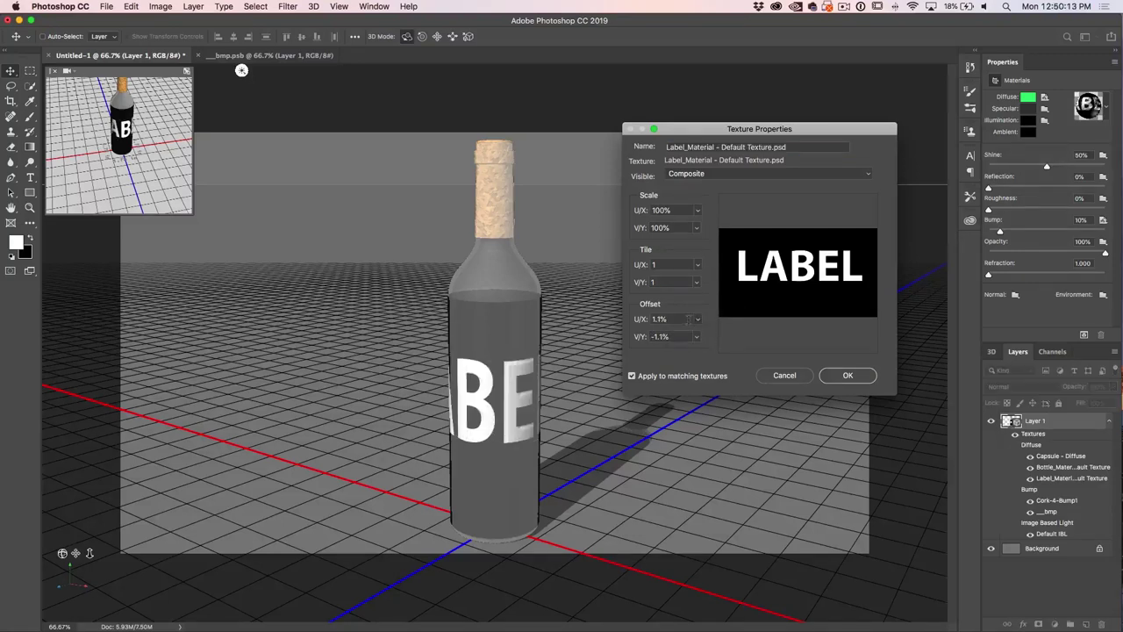
pyautogui.write('0')
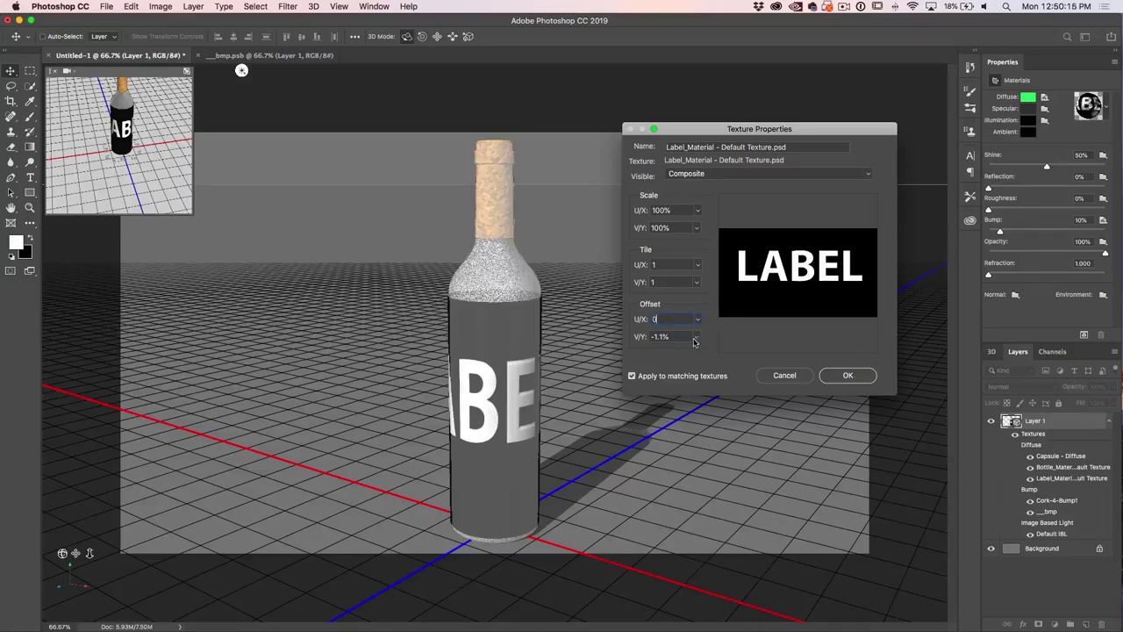
pyautogui.press('Tab')
pyautogui.write('0')
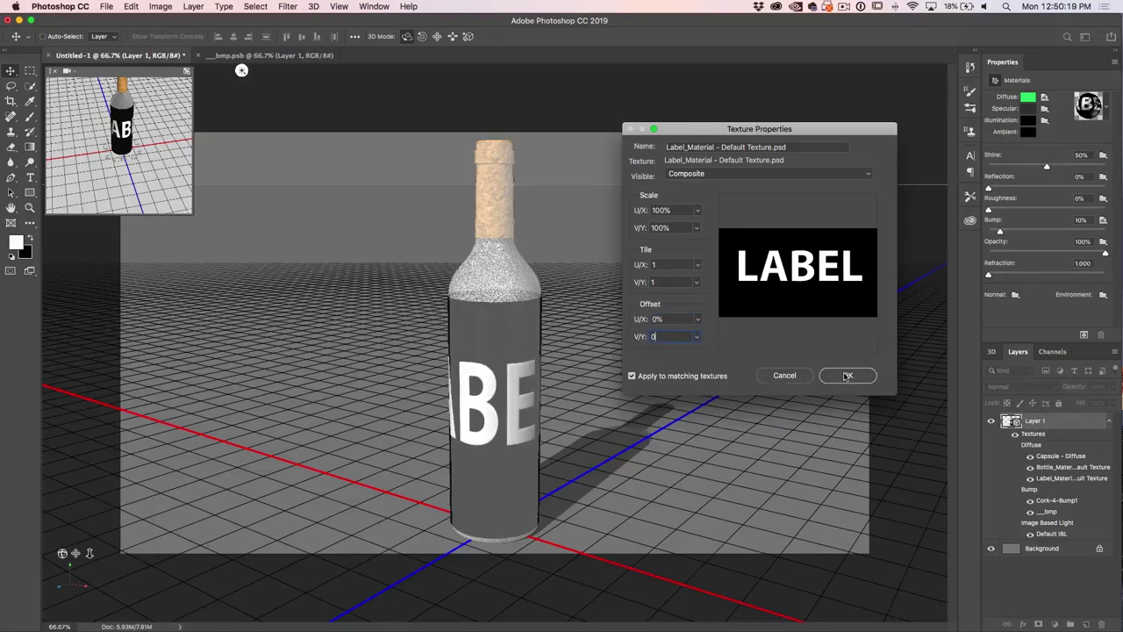
pyautogui.press('Return')
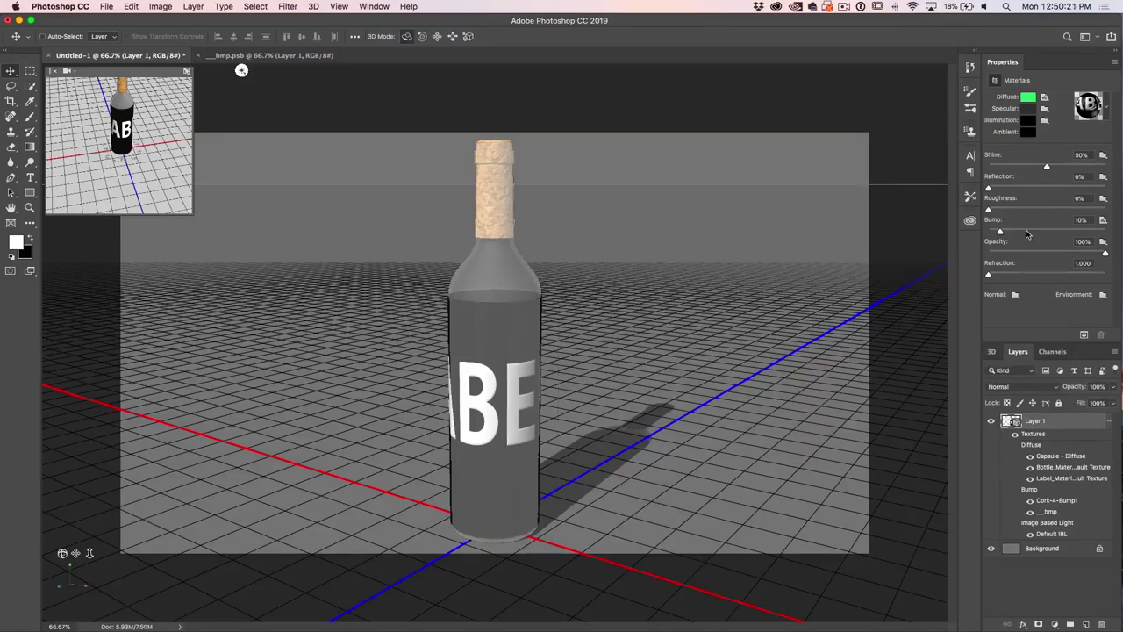
# Set the label material's bump strength to 47%, and try its opacity at 54% before restoring it to 100%
pyautogui.moveTo(1003, 232); pyautogui.dragTo(1023, 231)
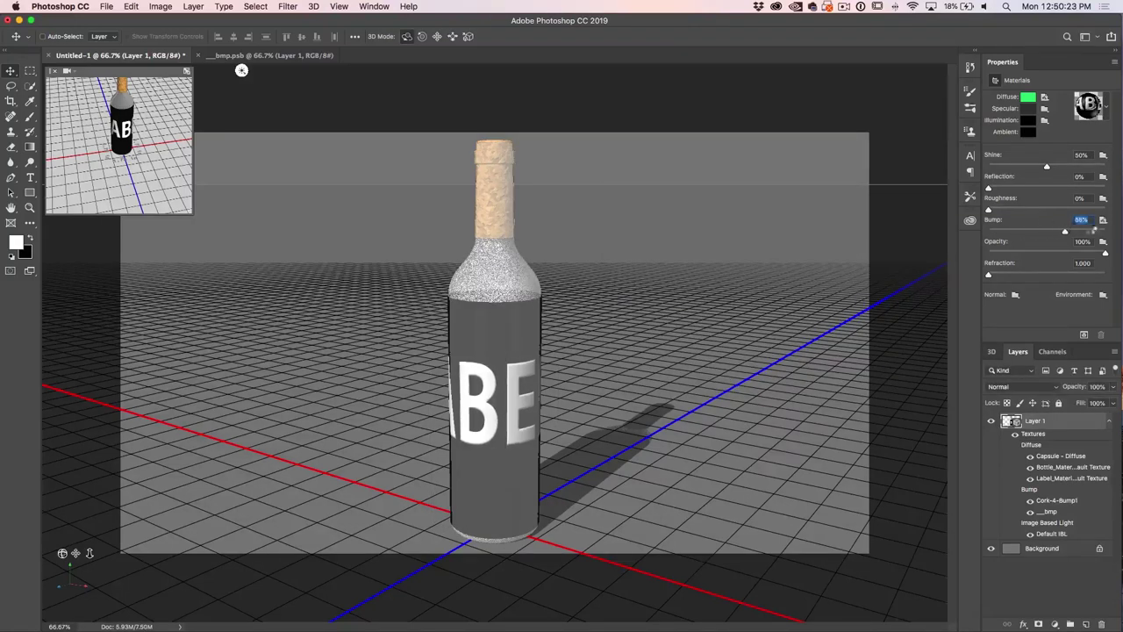
pyautogui.write('42')
pyautogui.press('Return')
pyautogui.moveTo(1038, 231)
pyautogui.mouseDown()
pyautogui.moveTo(1062, 233)
pyautogui.moveTo(1043, 228)
pyautogui.mouseUp()
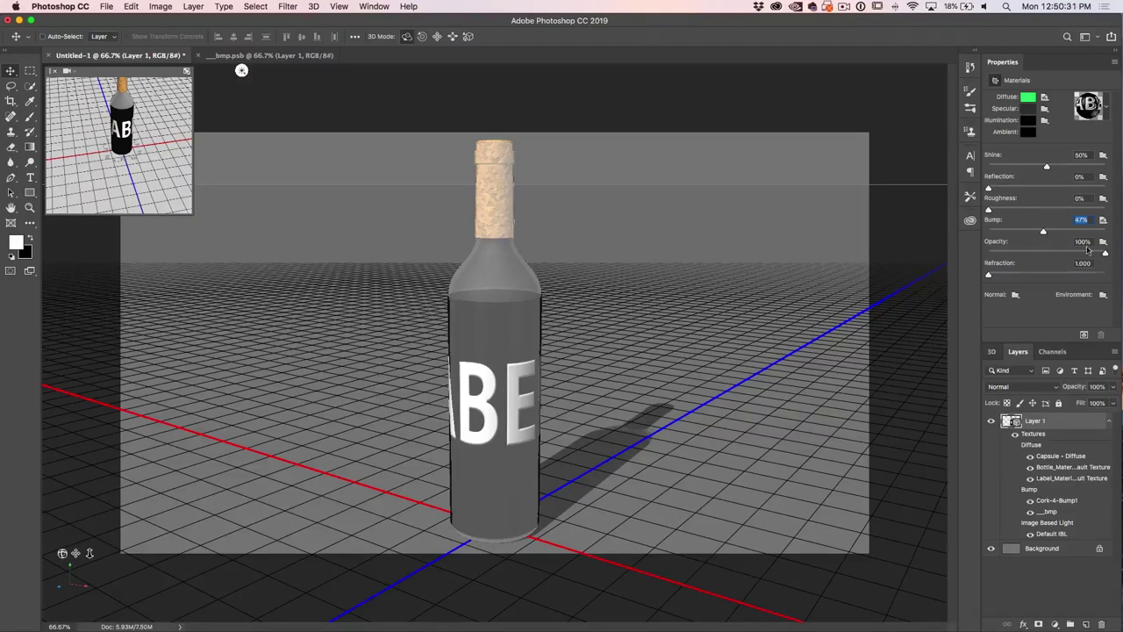
pyautogui.moveTo(1104, 254); pyautogui.dragTo(1050, 254)
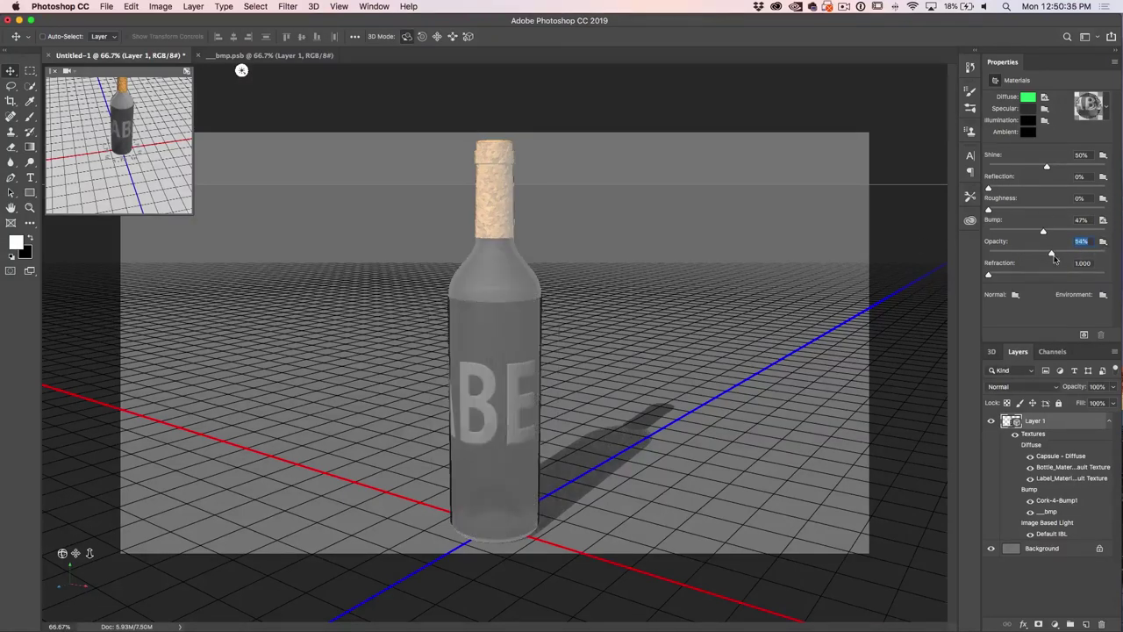
pyautogui.moveTo(1053, 255); pyautogui.dragTo(1107, 251)
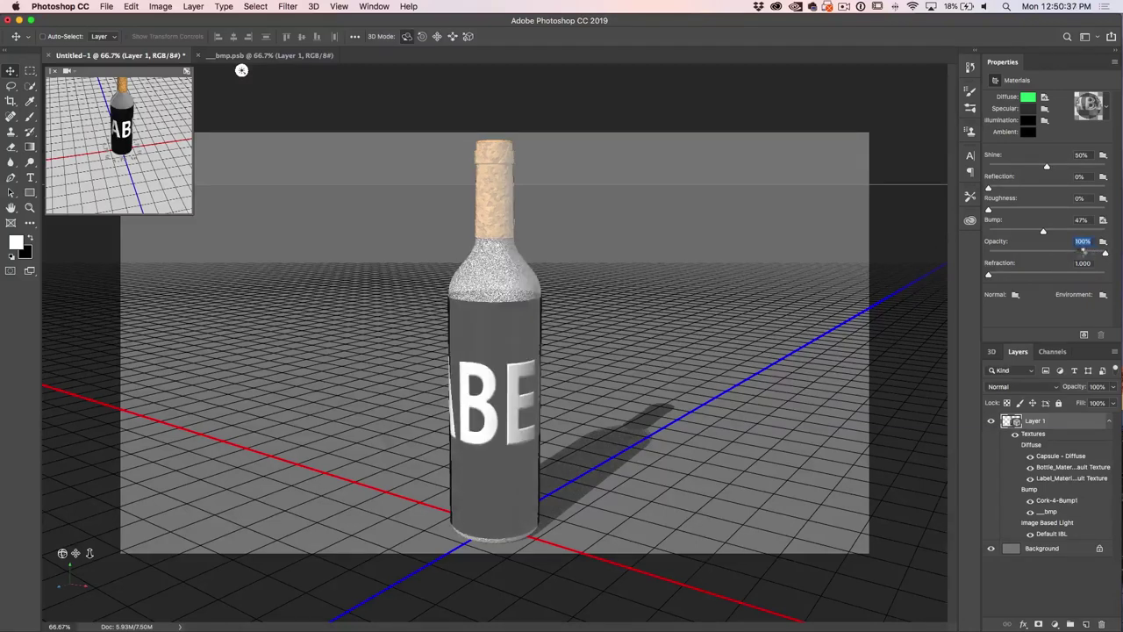
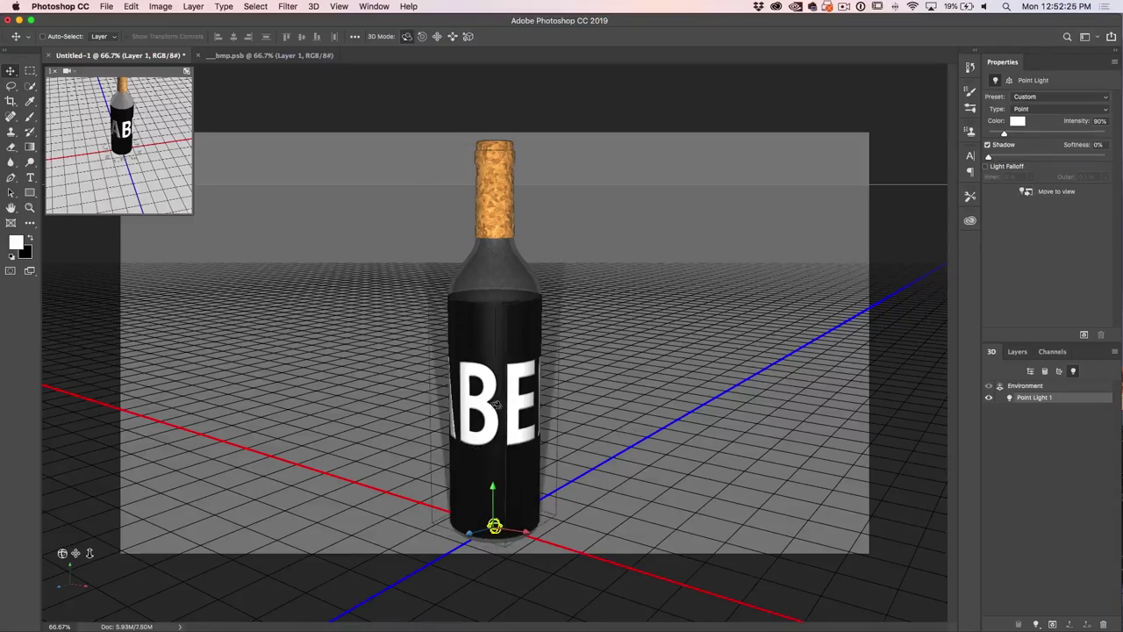
# Raise the point light to the height of the bottle's neck and shift it along its red axis to stand beside the bottle
pyautogui.moveTo(486, 483); pyautogui.dragTo(487, 434)
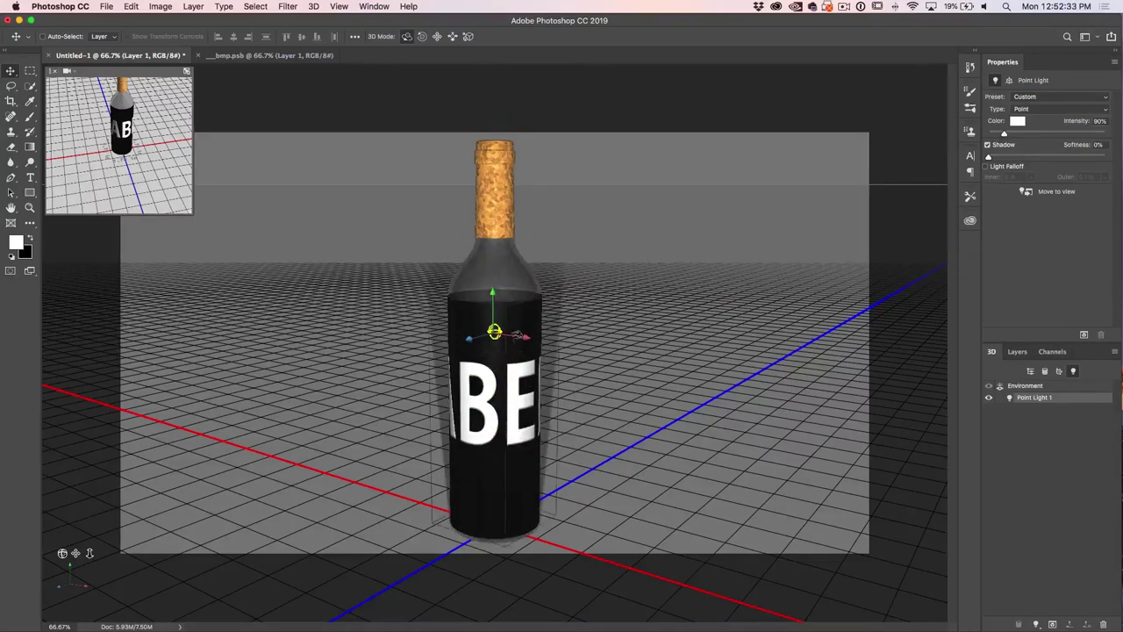
pyautogui.moveTo(497, 296); pyautogui.dragTo(491, 268)
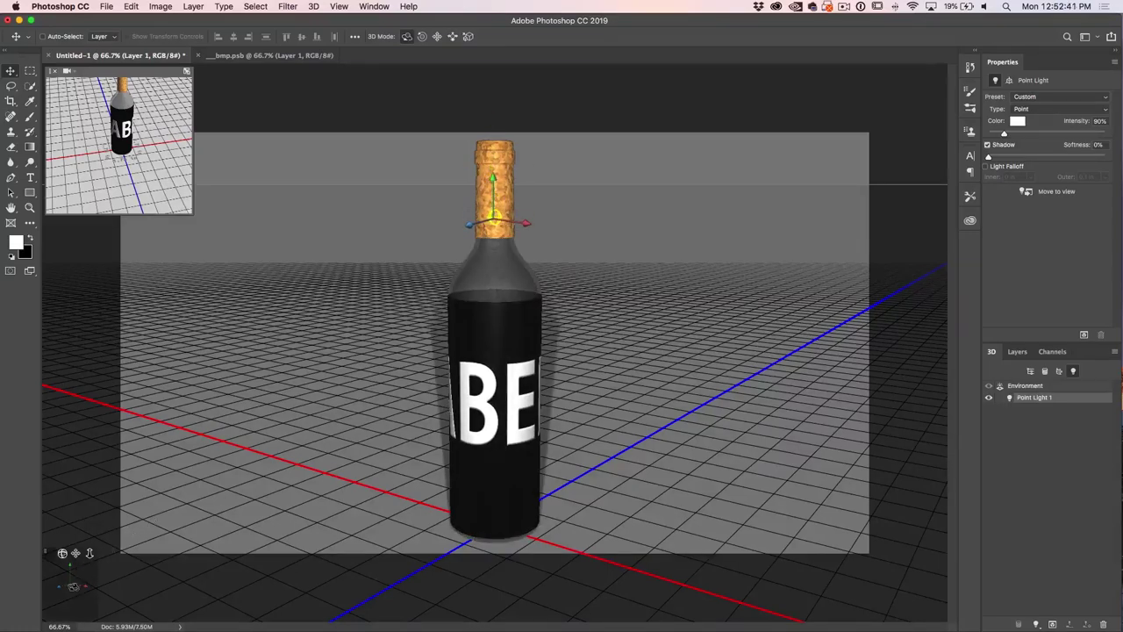
pyautogui.moveTo(72, 588)
pyautogui.mouseDown()
pyautogui.moveTo(79, 581)
pyautogui.moveTo(86, 593)
pyautogui.mouseUp()
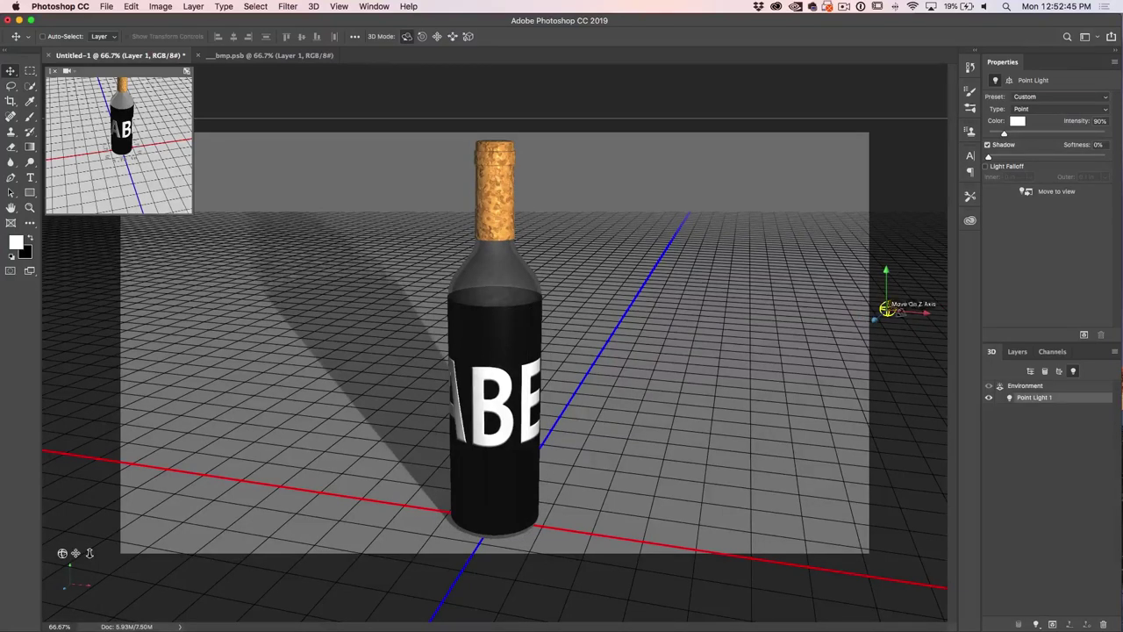
pyautogui.moveTo(923, 312)
pyautogui.mouseDown()
pyautogui.moveTo(795, 293)
pyautogui.moveTo(883, 304)
pyautogui.moveTo(864, 302)
pyautogui.mouseUp()
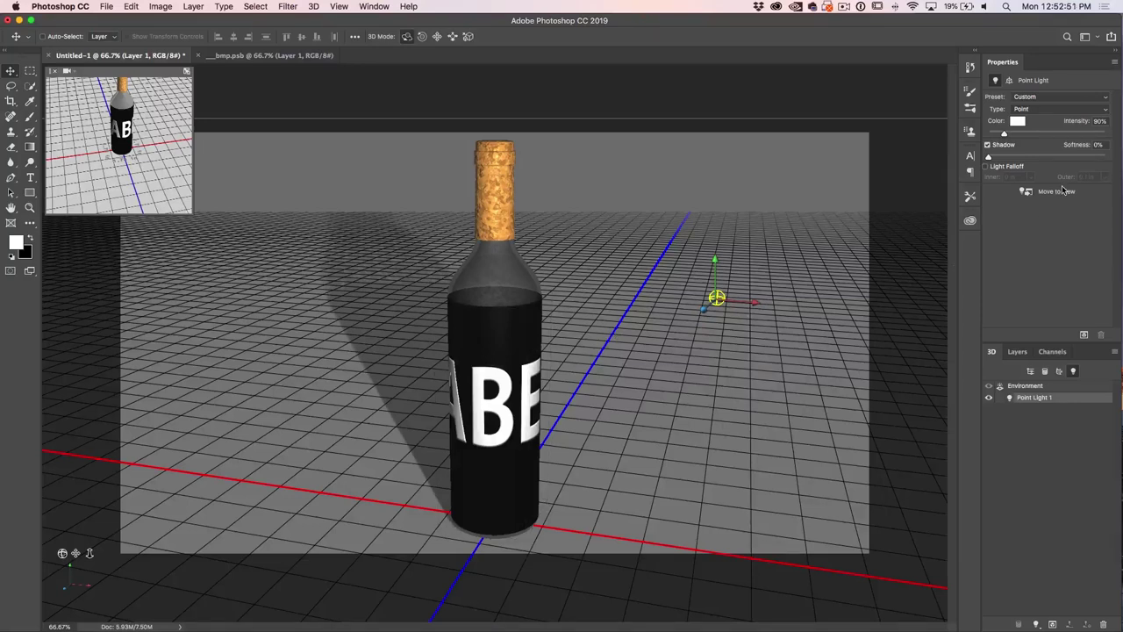
# Tint the point light pale yellow (RGB 252, 248, 217) and raise it further beside the bottle's neck
pyautogui.click(1017, 122)
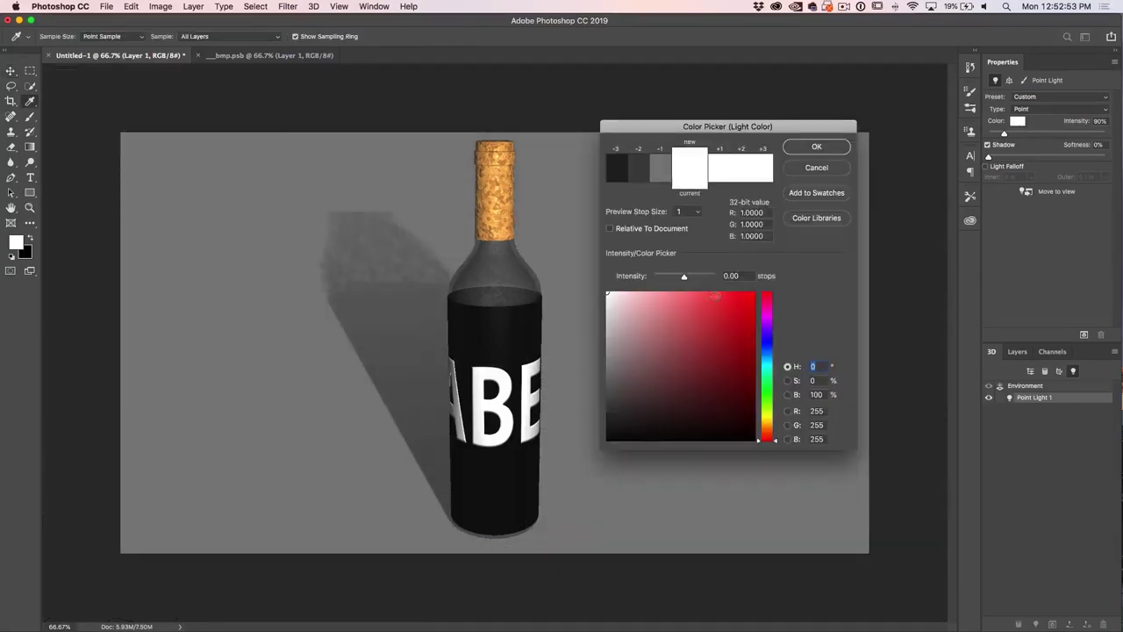
pyautogui.click(767, 419)
pyautogui.click(626, 294)
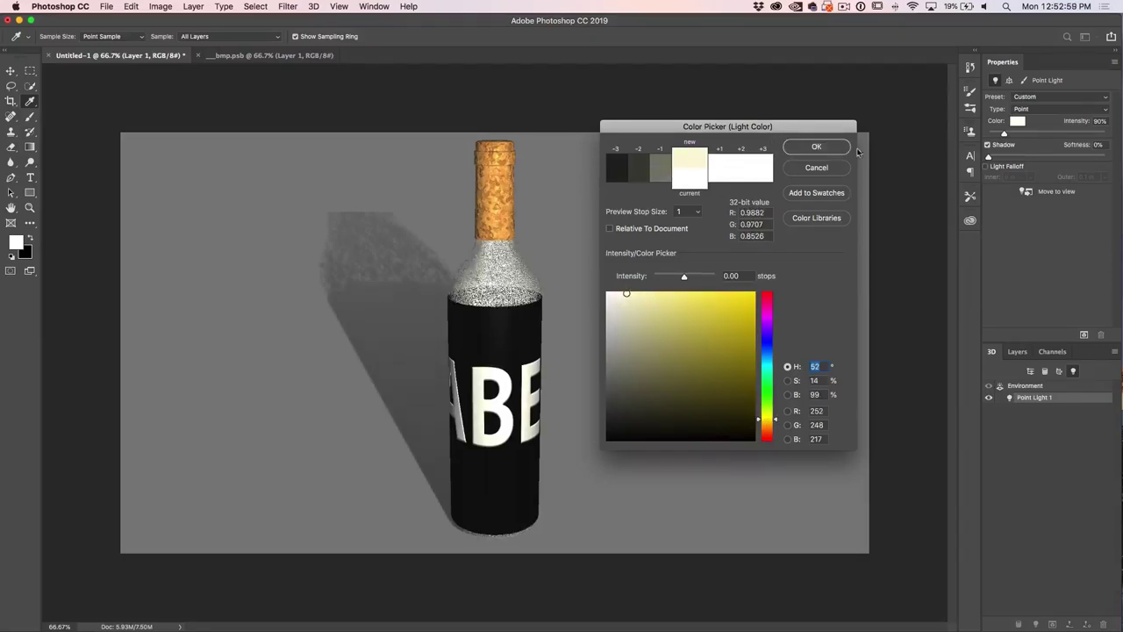
pyautogui.press('Return')
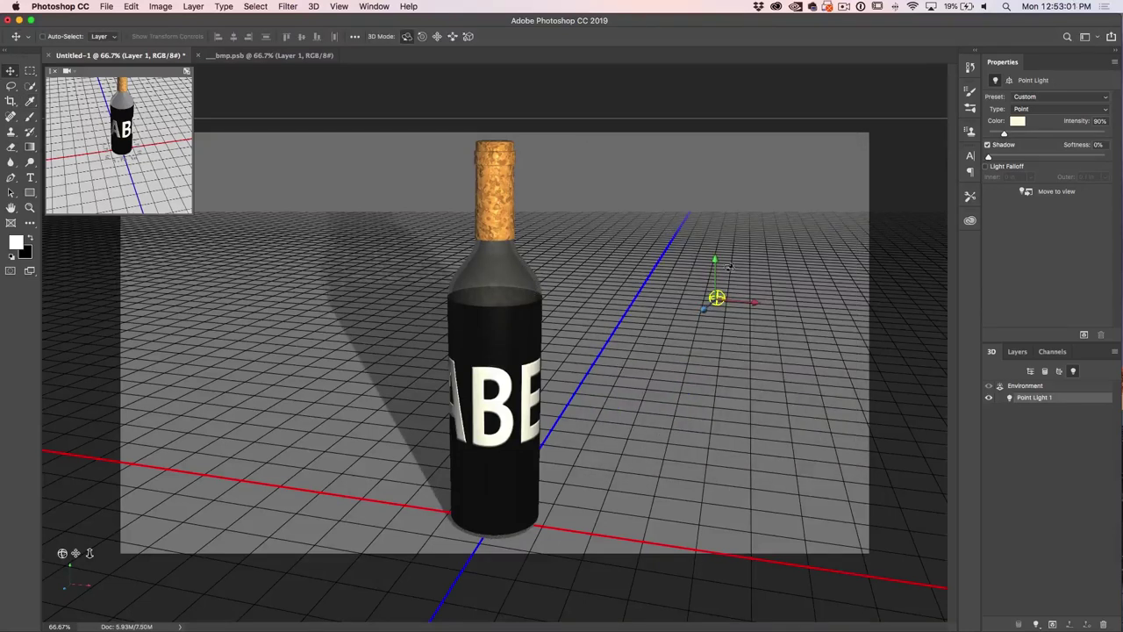
pyautogui.moveTo(720, 257)
pyautogui.mouseDown()
pyautogui.moveTo(720, 219)
pyautogui.moveTo(716, 255)
pyautogui.moveTo(715, 244)
pyautogui.mouseUp()
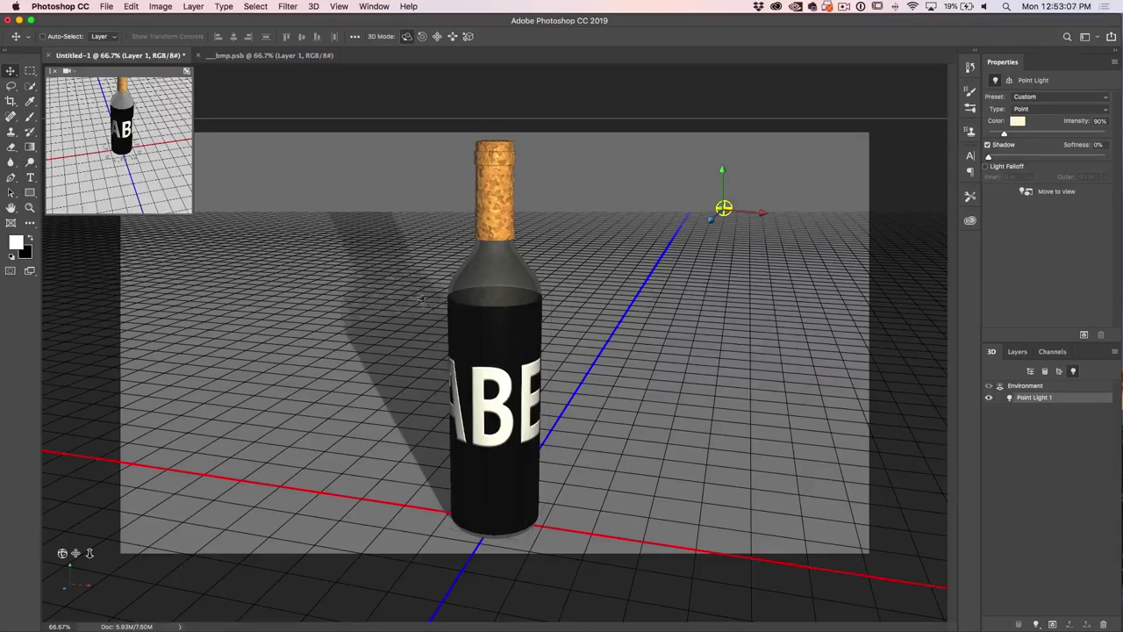
# Turn off the point light's shadow and reduce its intensity to 27%
pyautogui.click(988, 146)
pyautogui.click(989, 145)
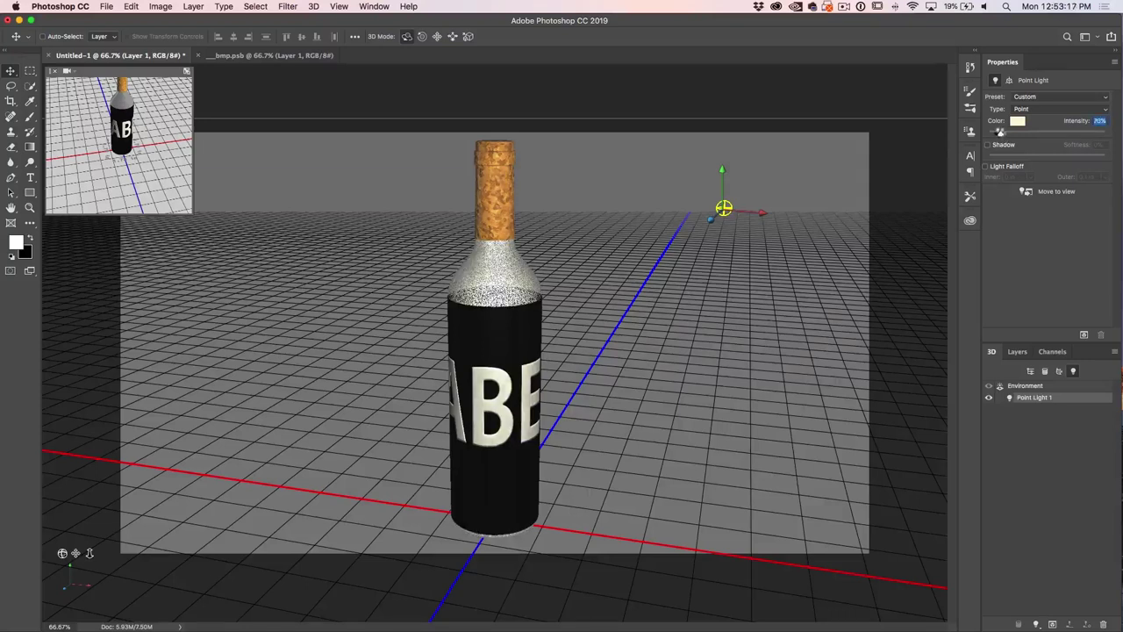
pyautogui.moveTo(1005, 136)
pyautogui.mouseDown()
pyautogui.moveTo(1049, 135)
pyautogui.moveTo(984, 131)
pyautogui.mouseUp()
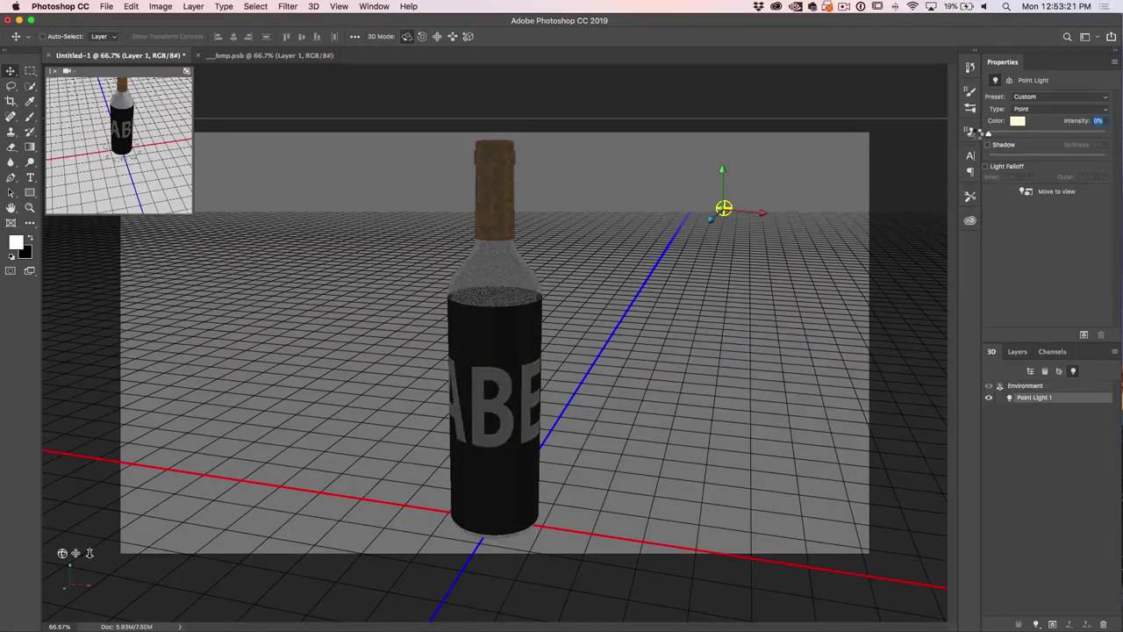
pyautogui.moveTo(987, 136); pyautogui.dragTo(992, 133)
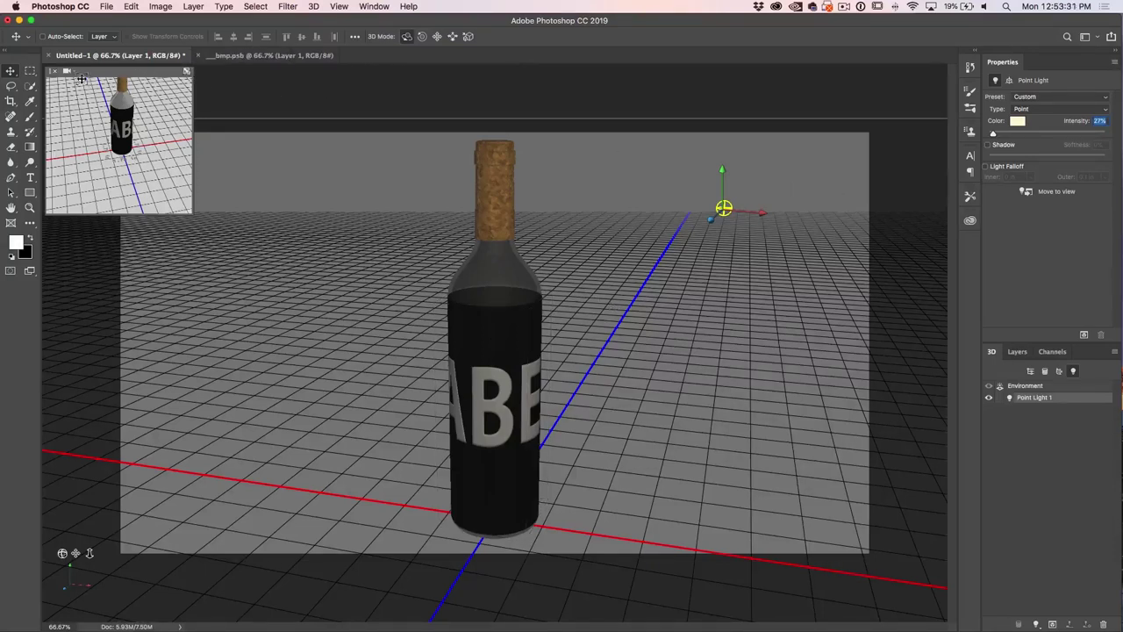
# Show the Top view in the main viewport and move the point light closer to the bottle along its blue axis
pyautogui.click(68, 77)
pyautogui.click(97, 108)
pyautogui.click(186, 70)
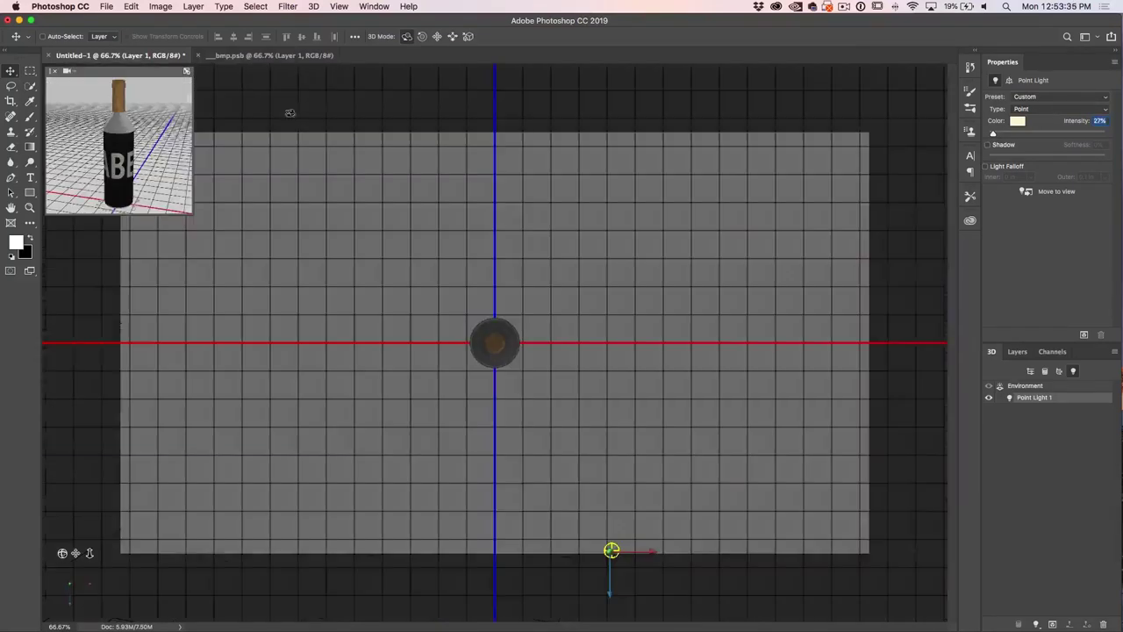
pyautogui.moveTo(630, 597); pyautogui.dragTo(588, 527)
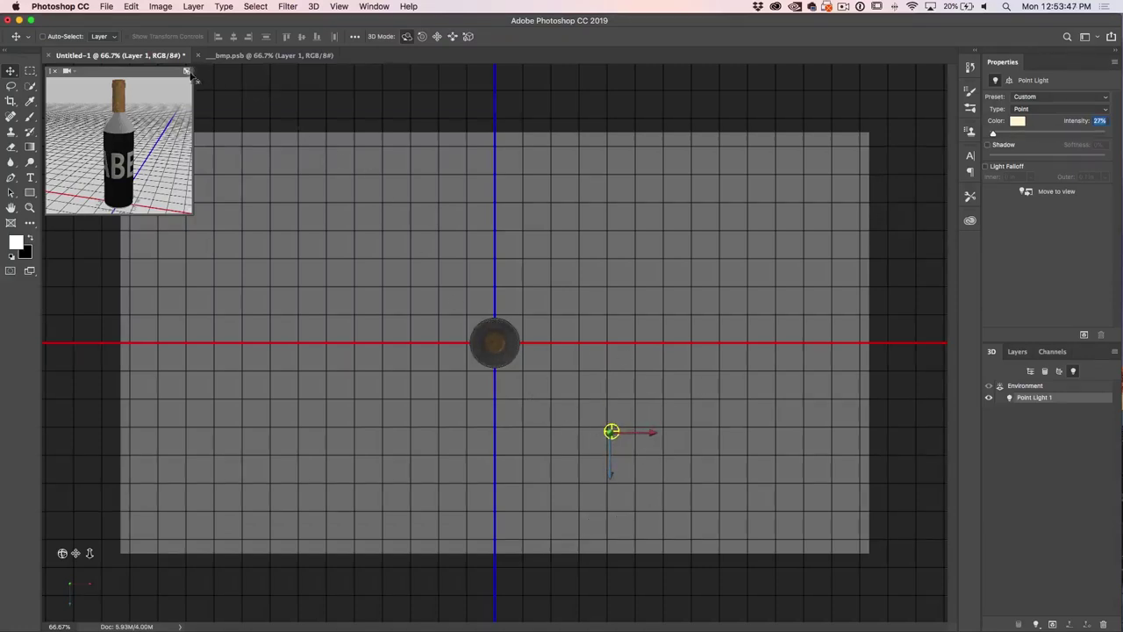
# Show the Left view in the main viewport and raise the point light slightly above the top of the bottle
pyautogui.click(68, 71)
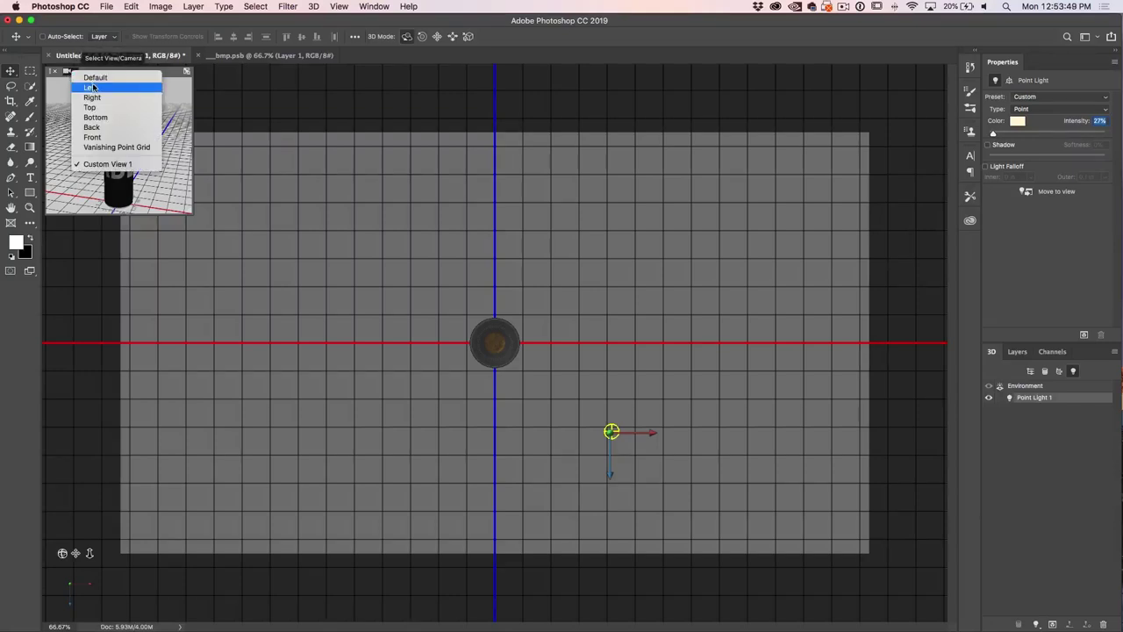
pyautogui.click(91, 88)
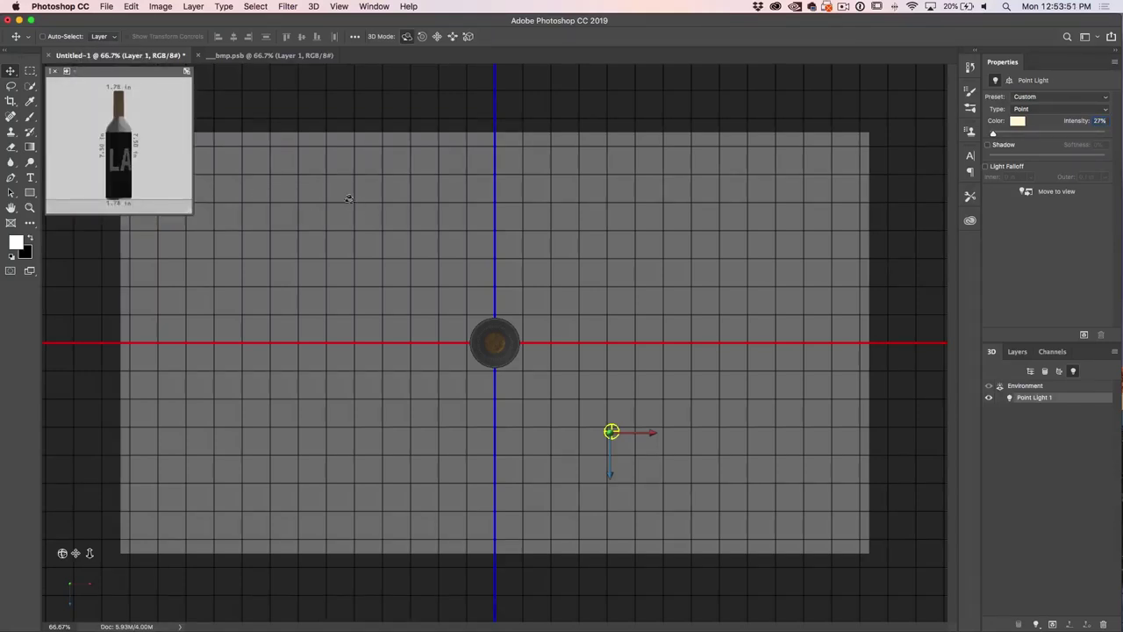
pyautogui.click(186, 71)
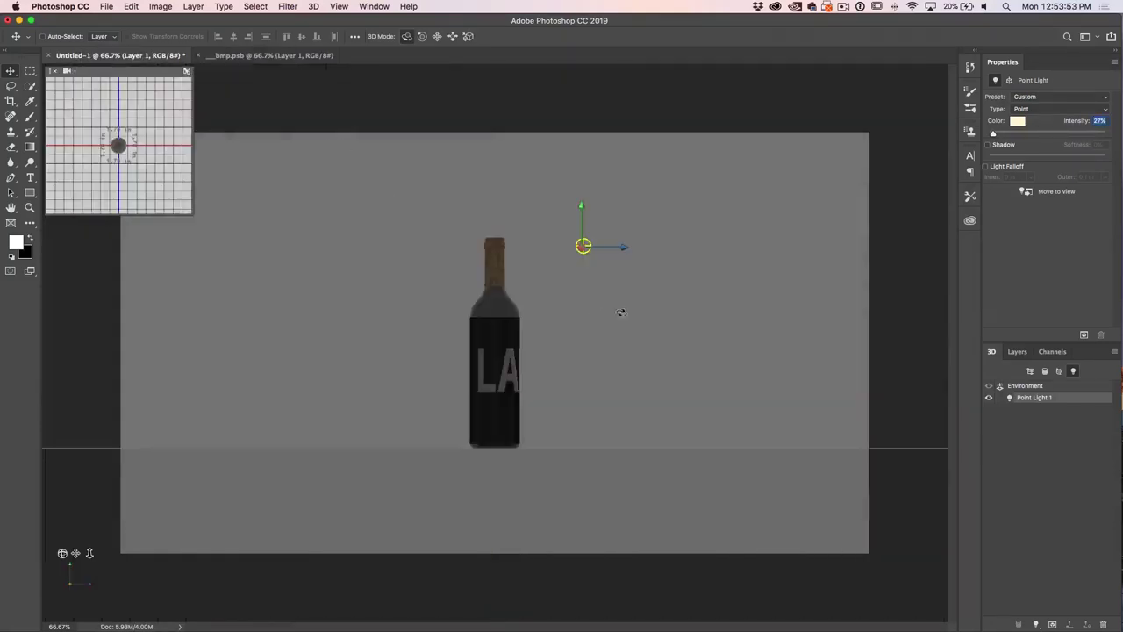
pyautogui.moveTo(581, 207)
pyautogui.mouseDown()
pyautogui.moveTo(562, 303)
pyautogui.moveTo(581, 188)
pyautogui.mouseUp()
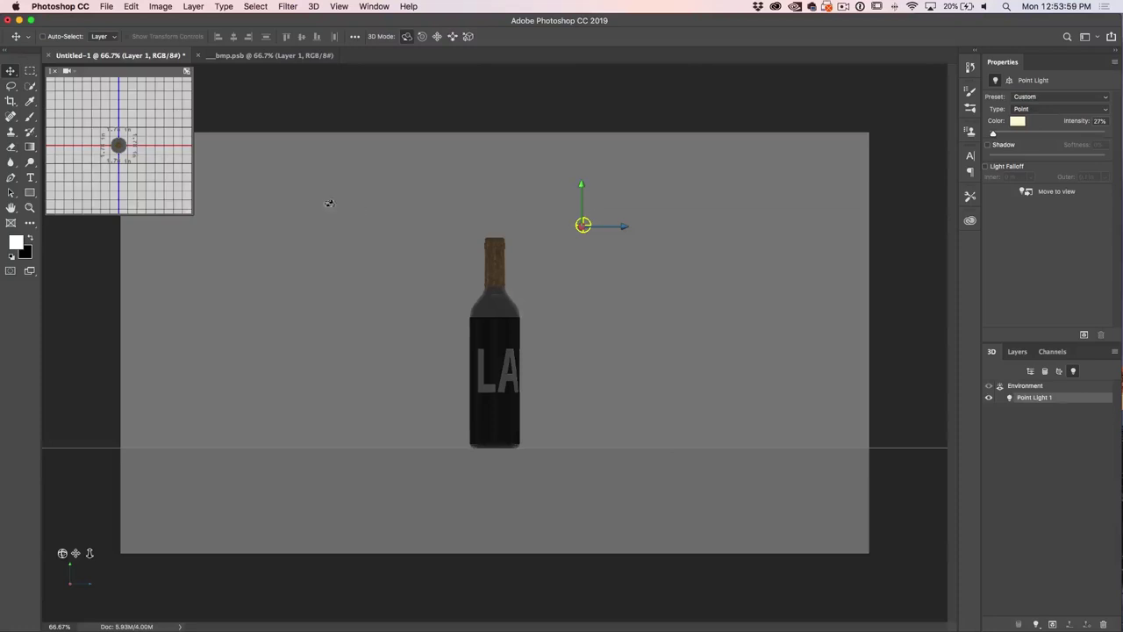
# Bring the Default camera view back into the main viewport to check the light on the bottle
pyautogui.click(69, 71)
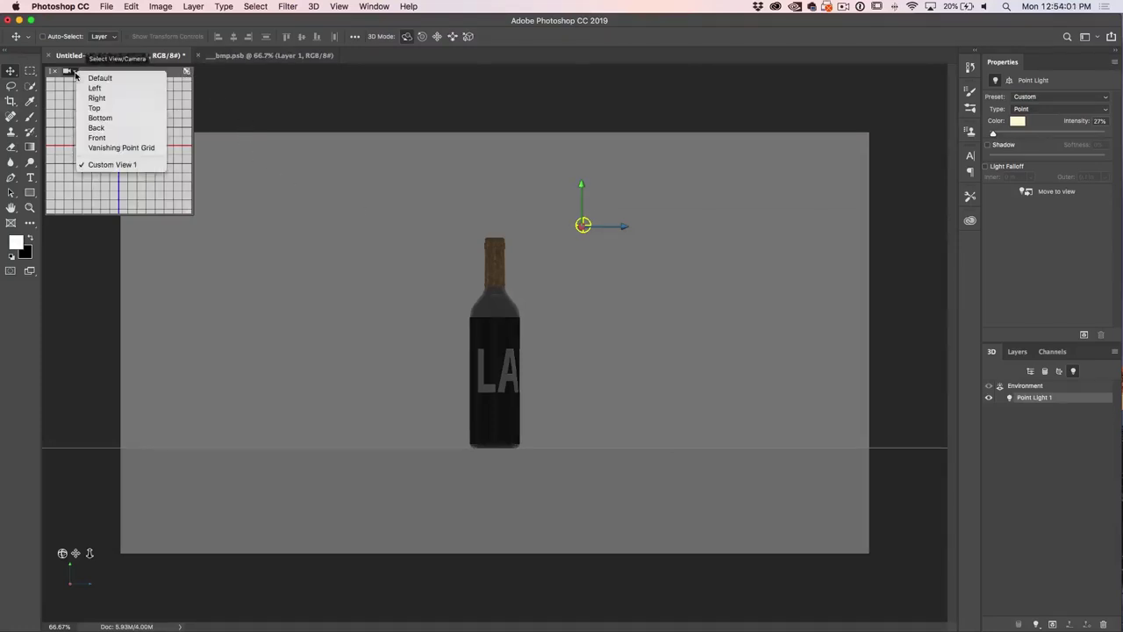
pyautogui.click(98, 78)
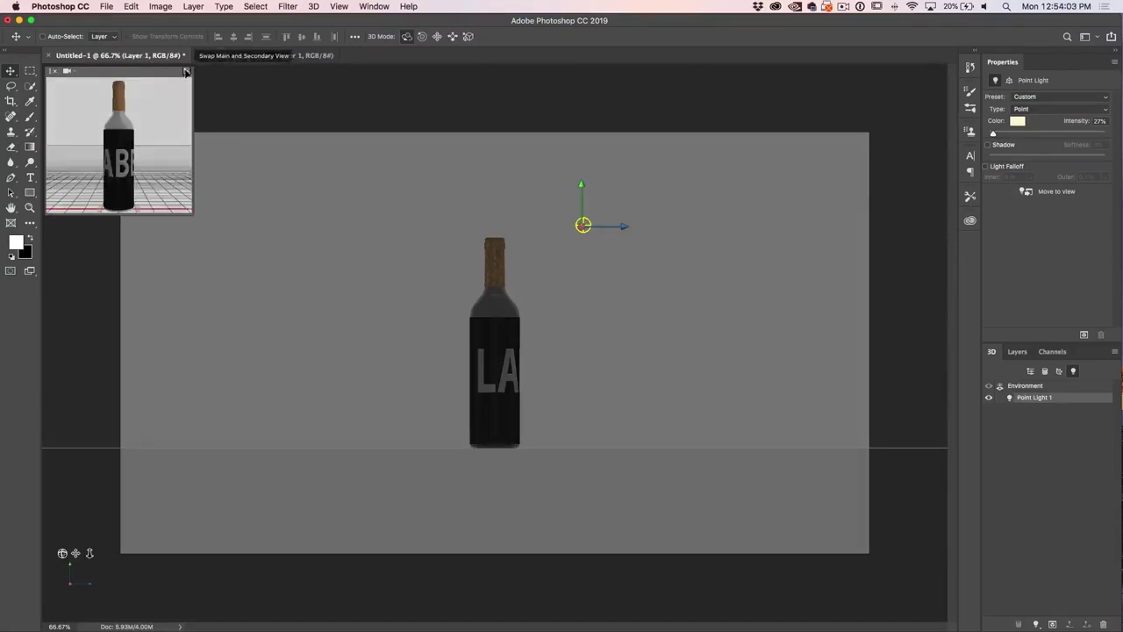
pyautogui.click(186, 71)
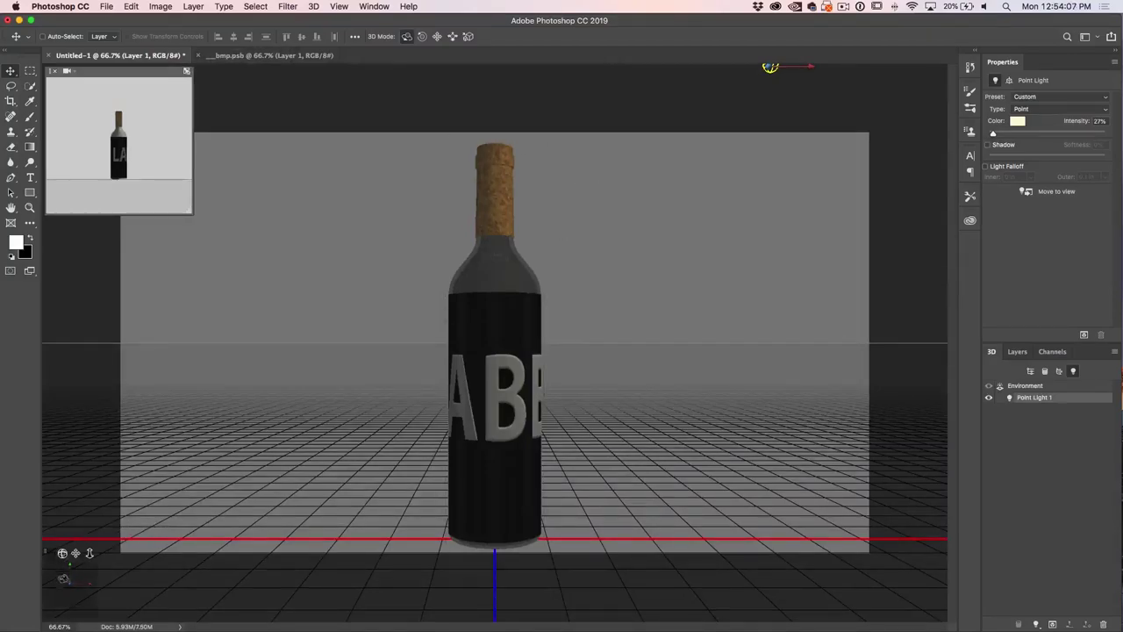
# Add a new spot light, point it at the origin and move it to the current view
pyautogui.moveTo(68, 580)
pyautogui.mouseDown()
pyautogui.moveTo(300, 607)
pyautogui.moveTo(327, 629)
pyautogui.moveTo(396, 576)
pyautogui.mouseUp()
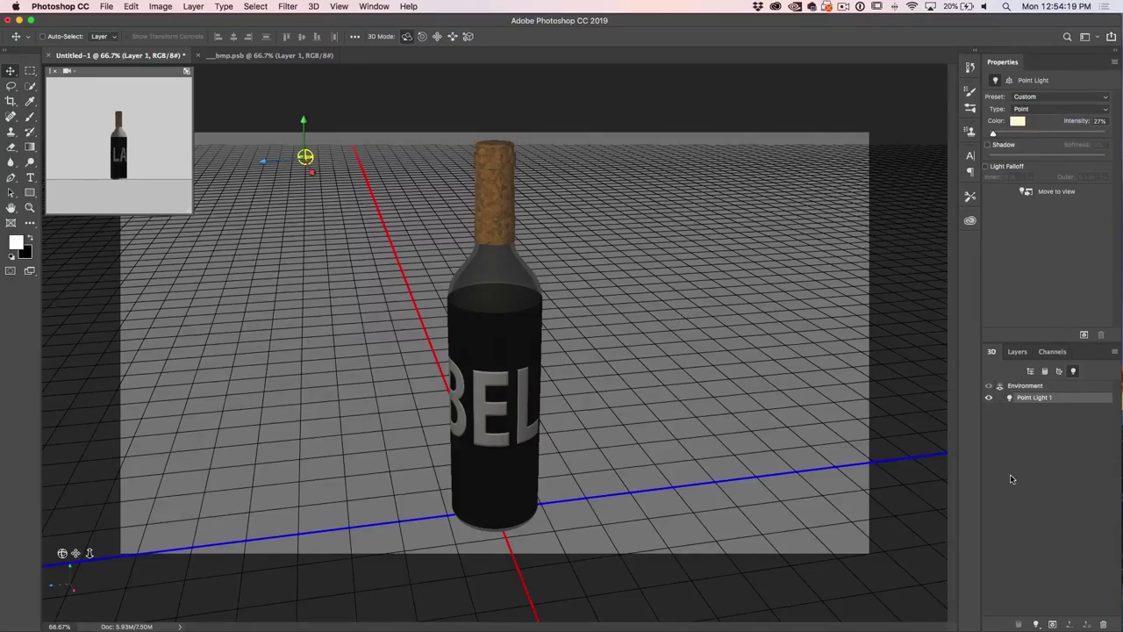
pyautogui.click(1036, 624)
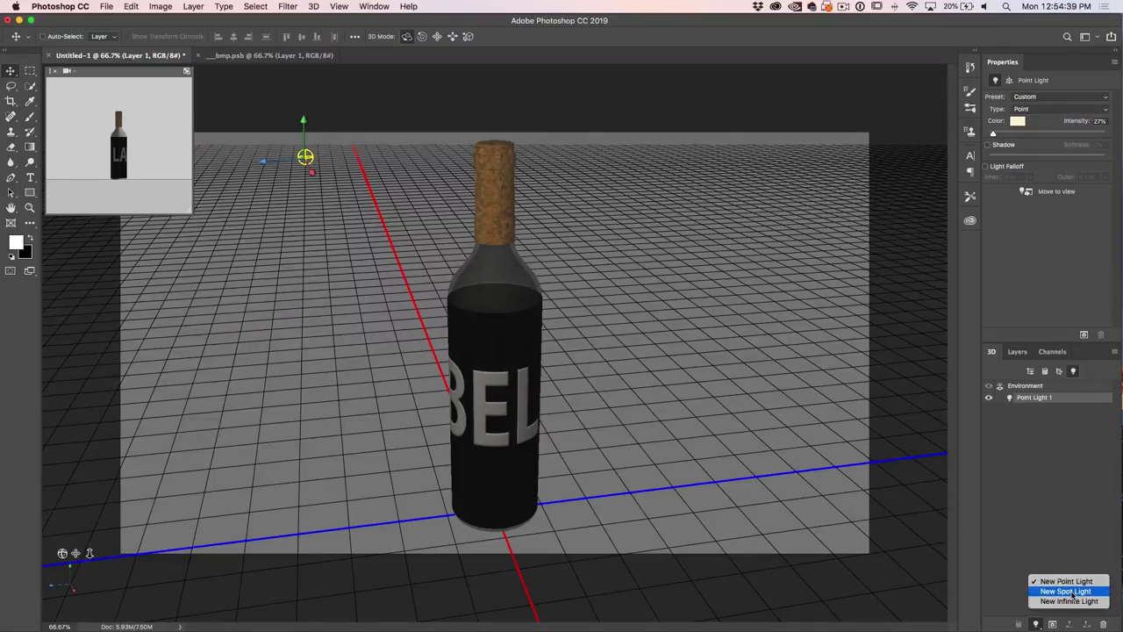
pyautogui.click(1074, 592)
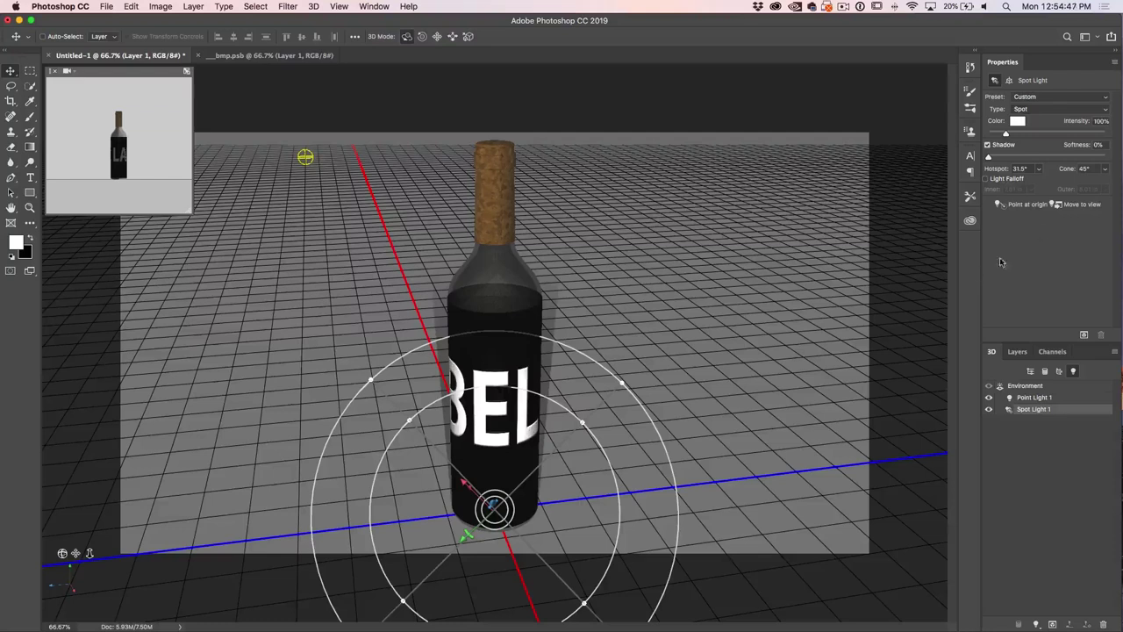
pyautogui.click(1005, 207)
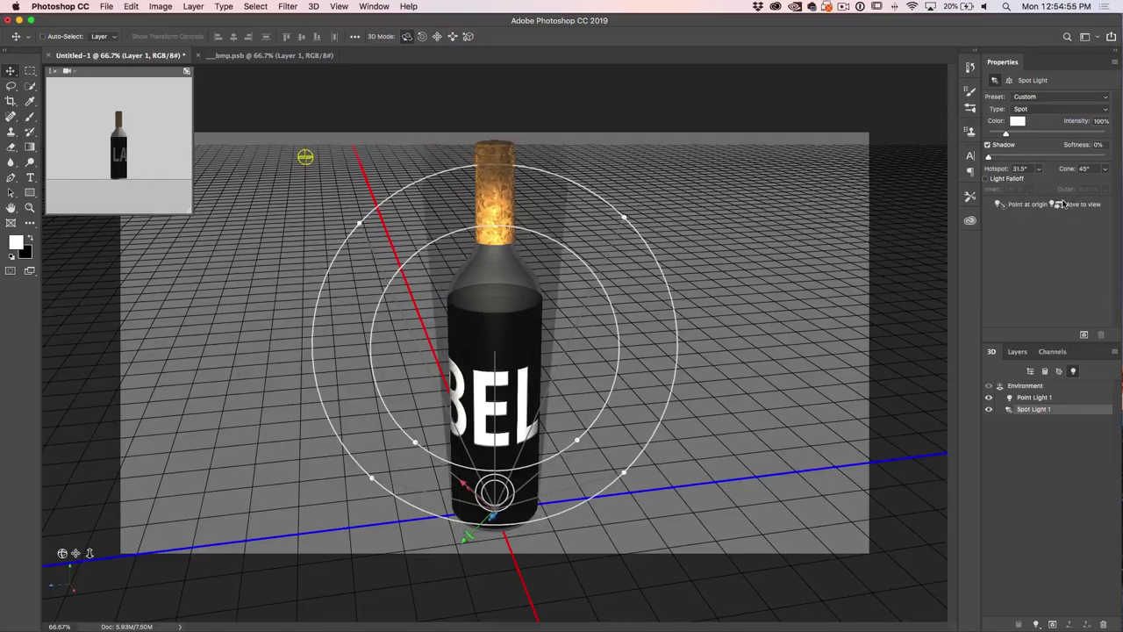
pyautogui.click(1058, 207)
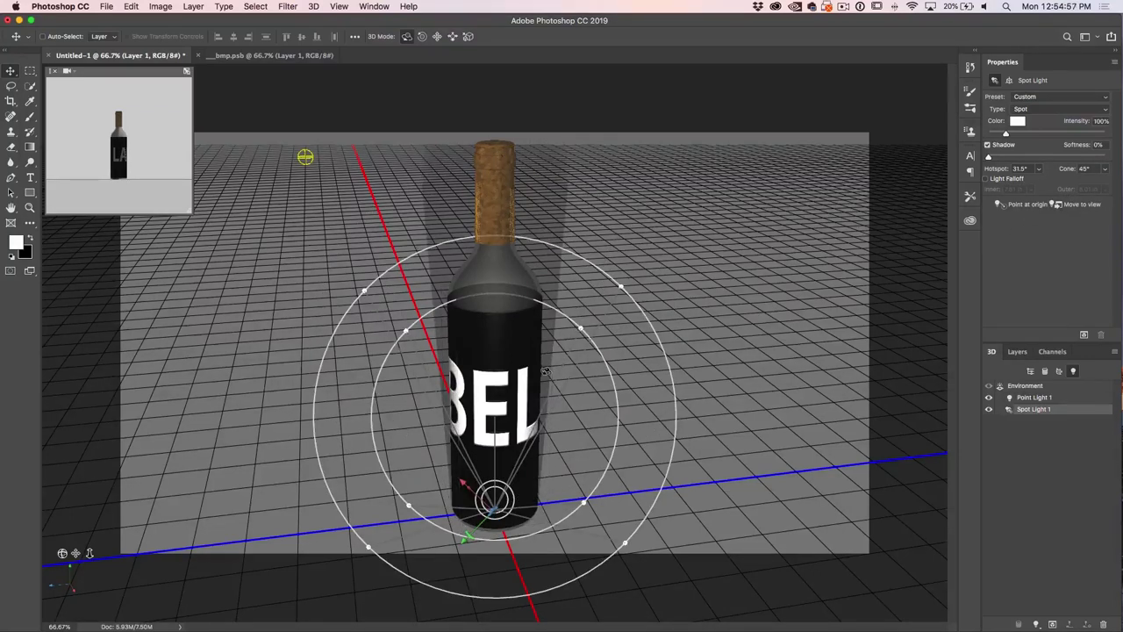
# Rotate the spot light, re-aim it at the upper part of the bottle and reposition its shadow on the ground
pyautogui.moveTo(70, 586)
pyautogui.mouseDown()
pyautogui.moveTo(97, 588)
pyautogui.moveTo(80, 580)
pyautogui.mouseUp()
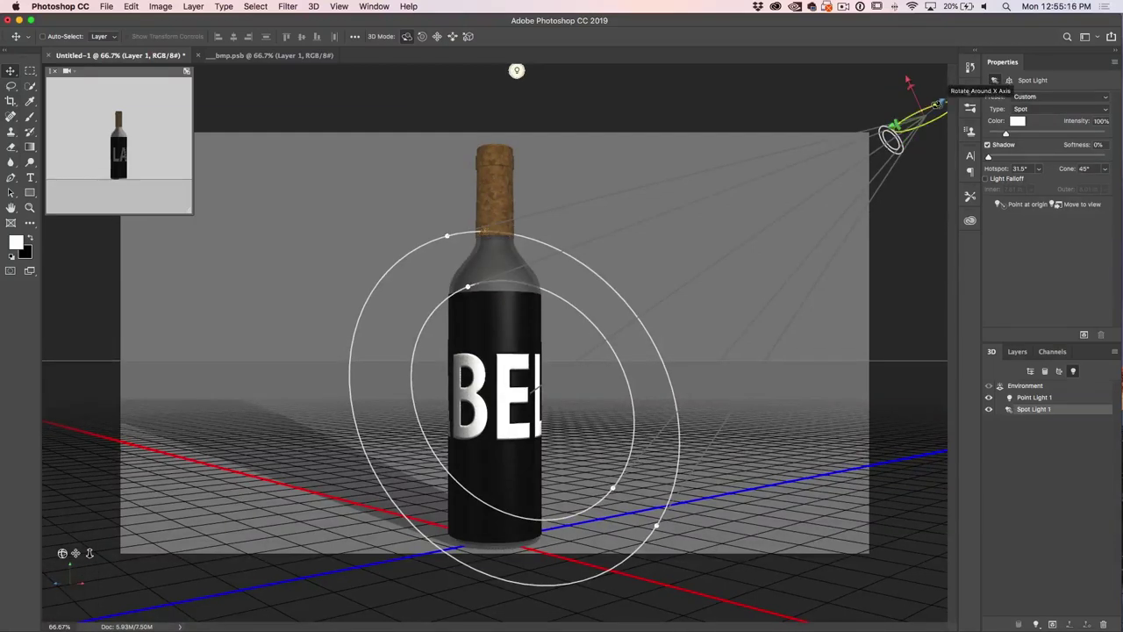
pyautogui.moveTo(939, 103); pyautogui.dragTo(799, 83)
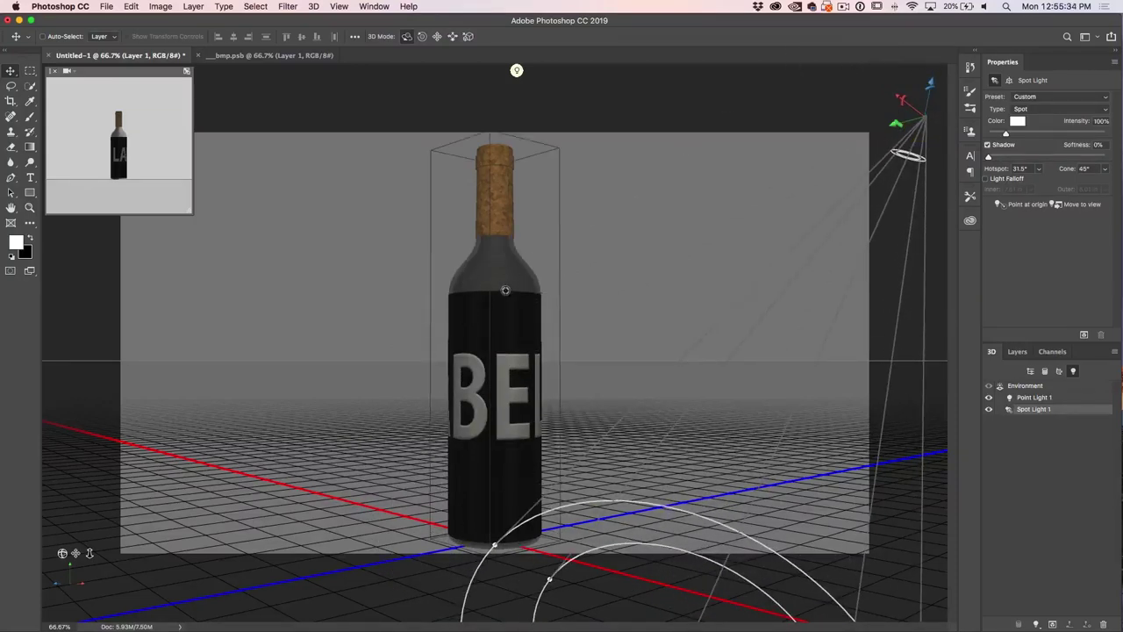
pyautogui.click(529, 280)
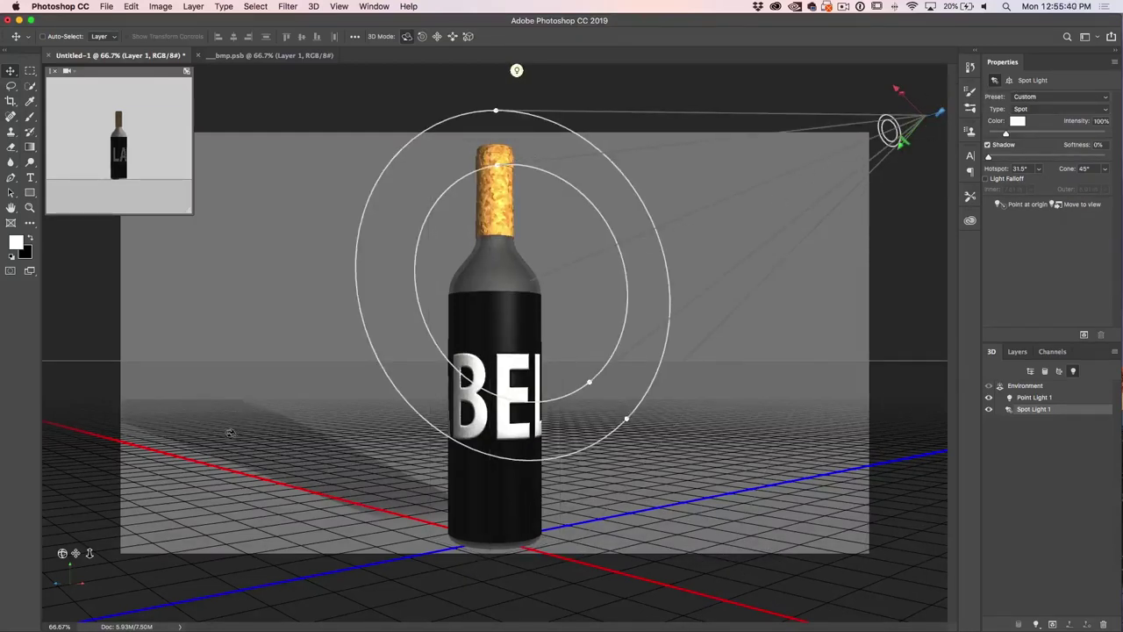
pyautogui.moveTo(216, 434); pyautogui.dragTo(273, 468)
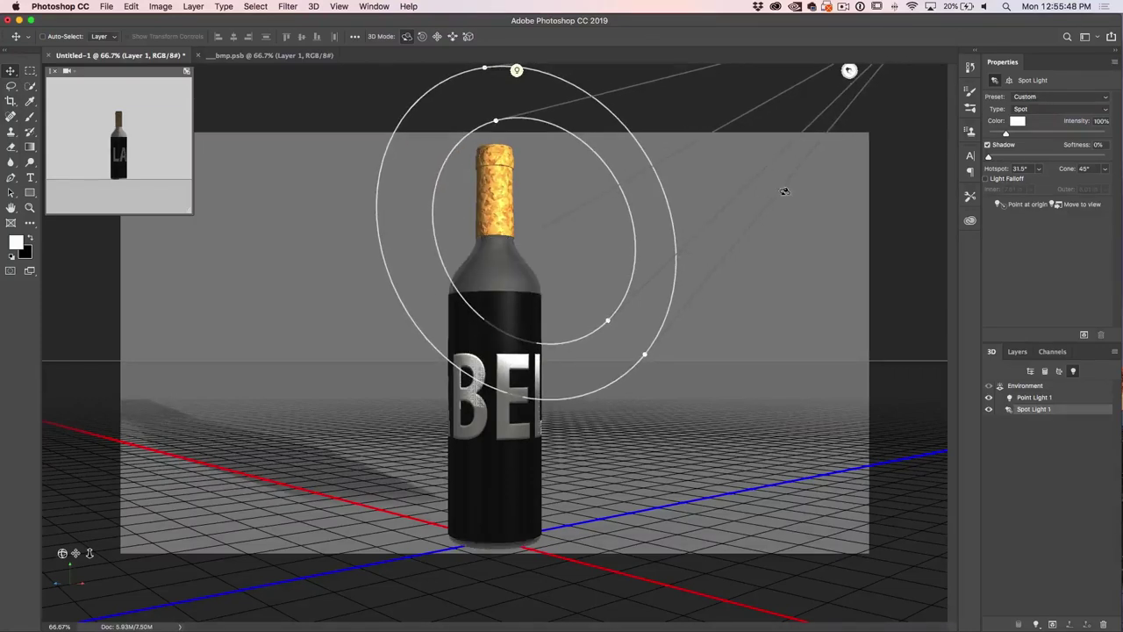
# Set the spot light's color to pink (H 306, S 57, B 99) and its intensity to 122%
pyautogui.click(1017, 122)
pyautogui.moveTo(768, 333); pyautogui.dragTo(775, 322)
pyautogui.click(647, 294)
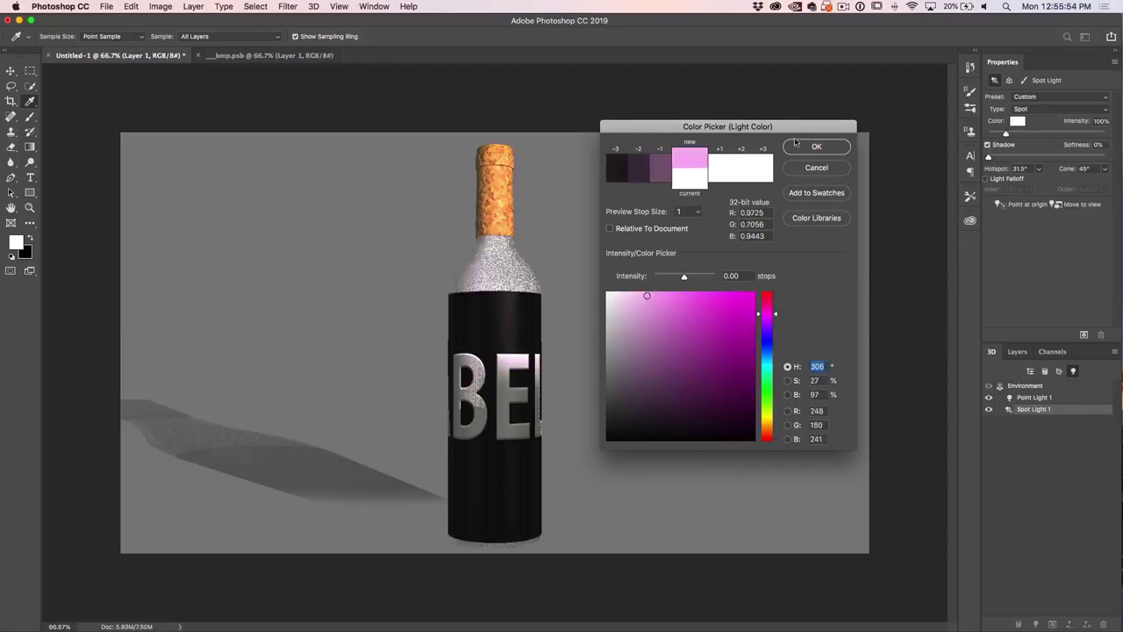
pyautogui.click(691, 291)
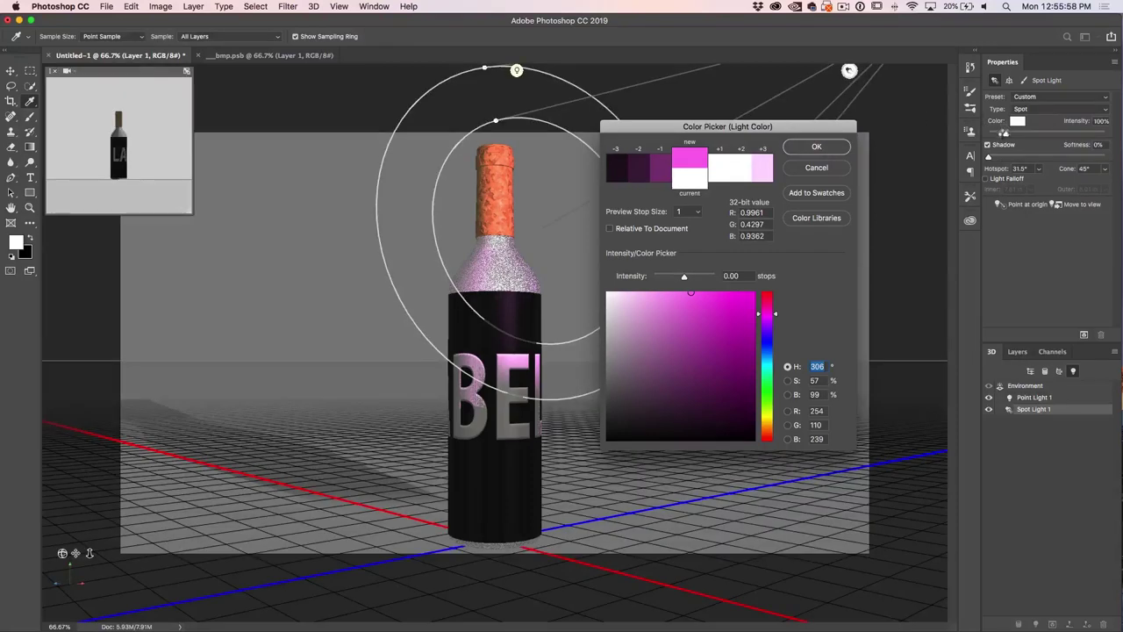
pyautogui.press('Return')
pyautogui.moveTo(1008, 133); pyautogui.dragTo(1008, 134)
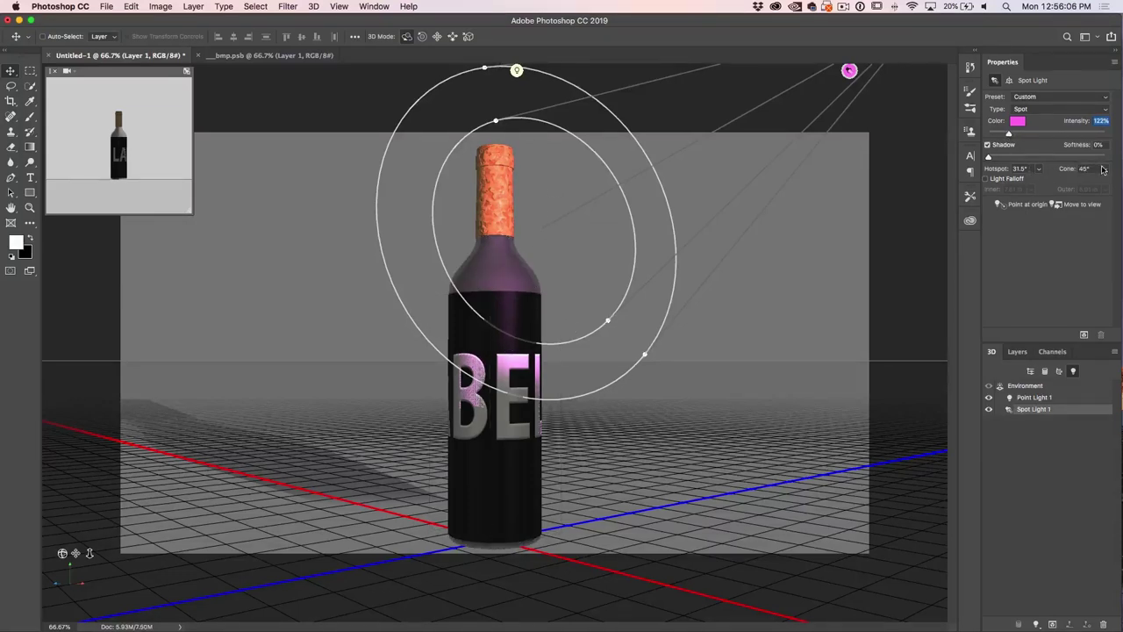
# Set the spot light's cone to 56.9° and its hotspot to 36.5°
pyautogui.click(1039, 169)
pyautogui.moveTo(1039, 182); pyautogui.dragTo(1030, 183)
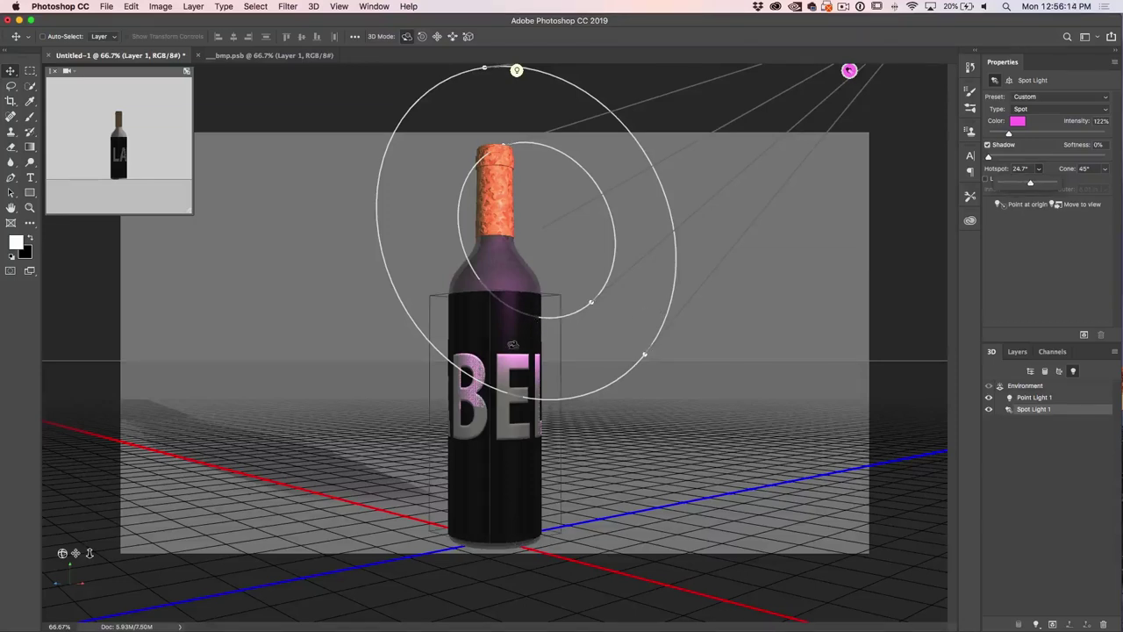
pyautogui.click(1105, 171)
pyautogui.moveTo(1070, 186); pyautogui.dragTo(1071, 184)
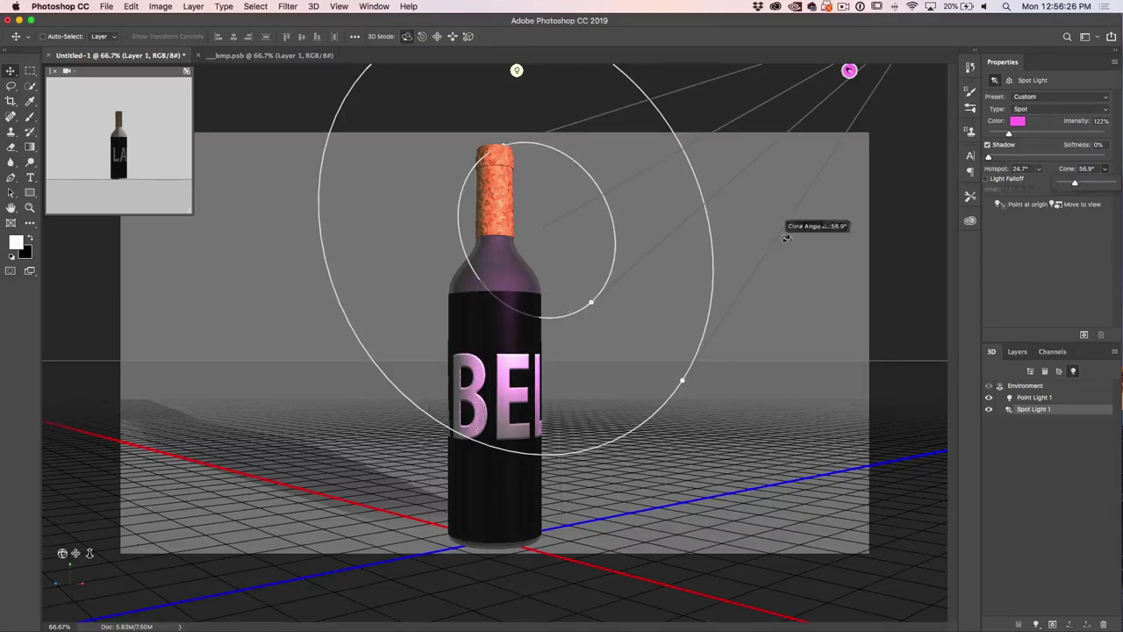
pyautogui.click(592, 304)
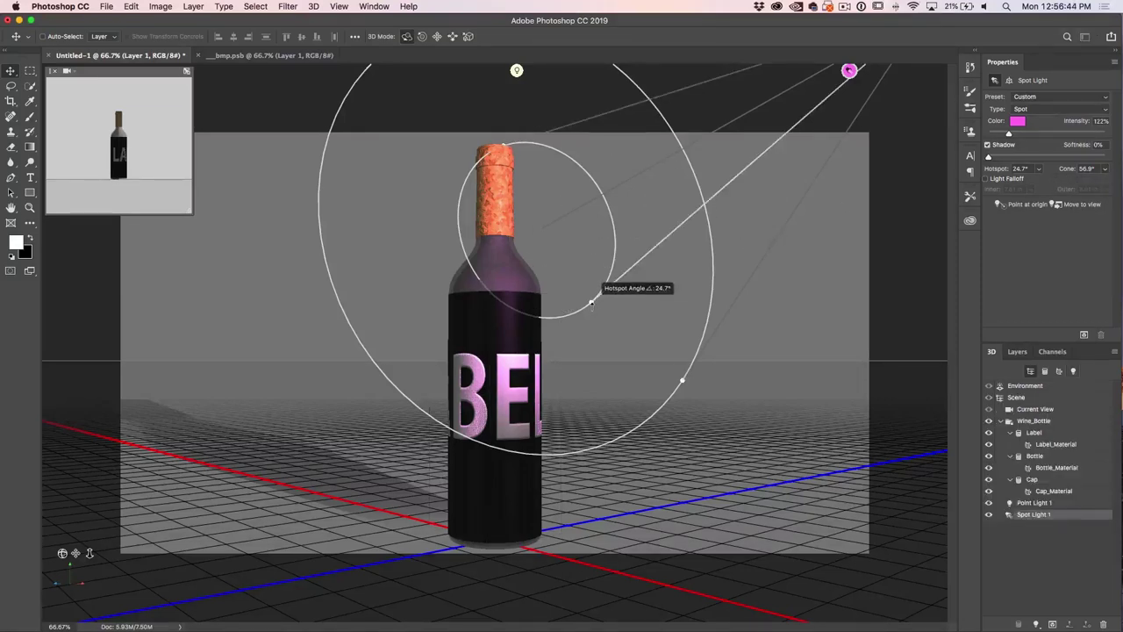
pyautogui.moveTo(591, 303); pyautogui.dragTo(598, 365)
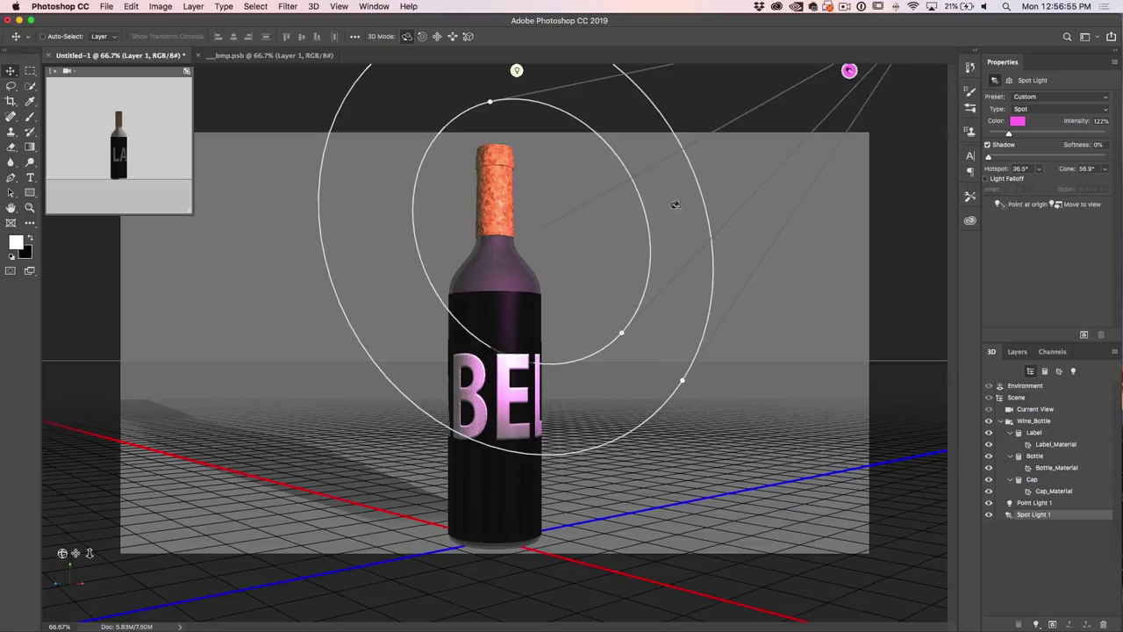
# Reselect the pink spot light and turn on its light falloff
pyautogui.click(518, 72)
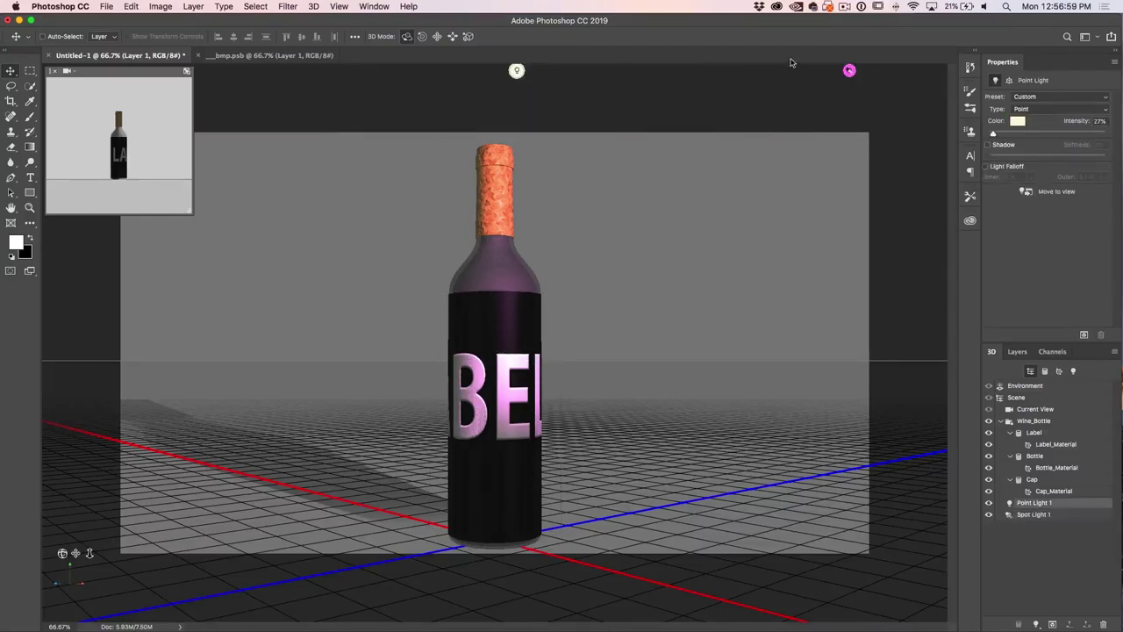
pyautogui.click(848, 72)
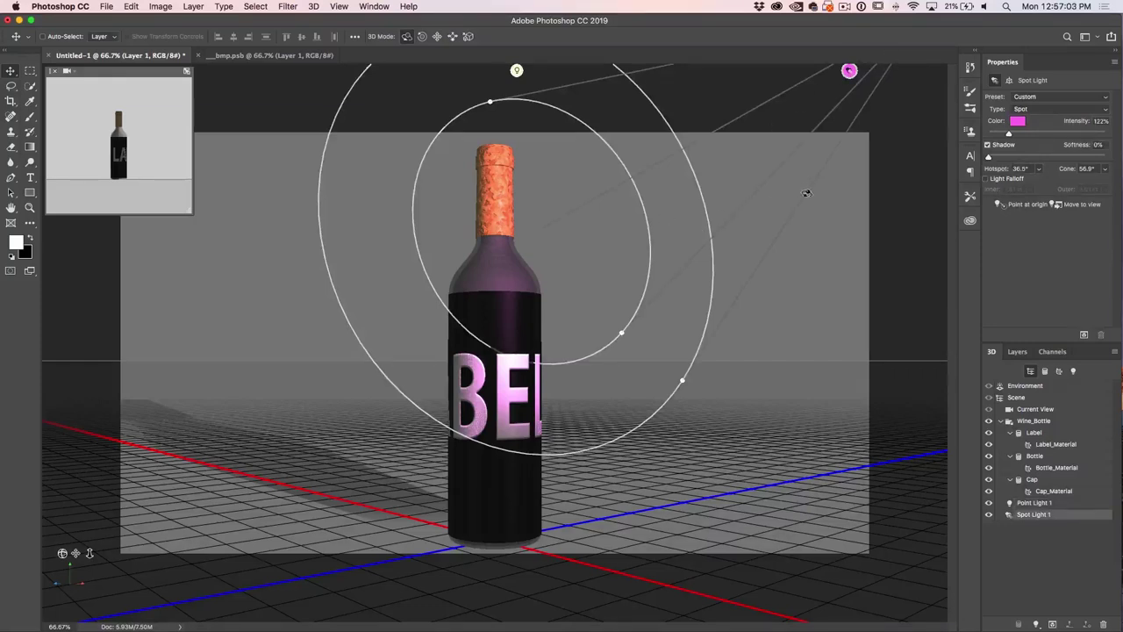
pyautogui.click(988, 179)
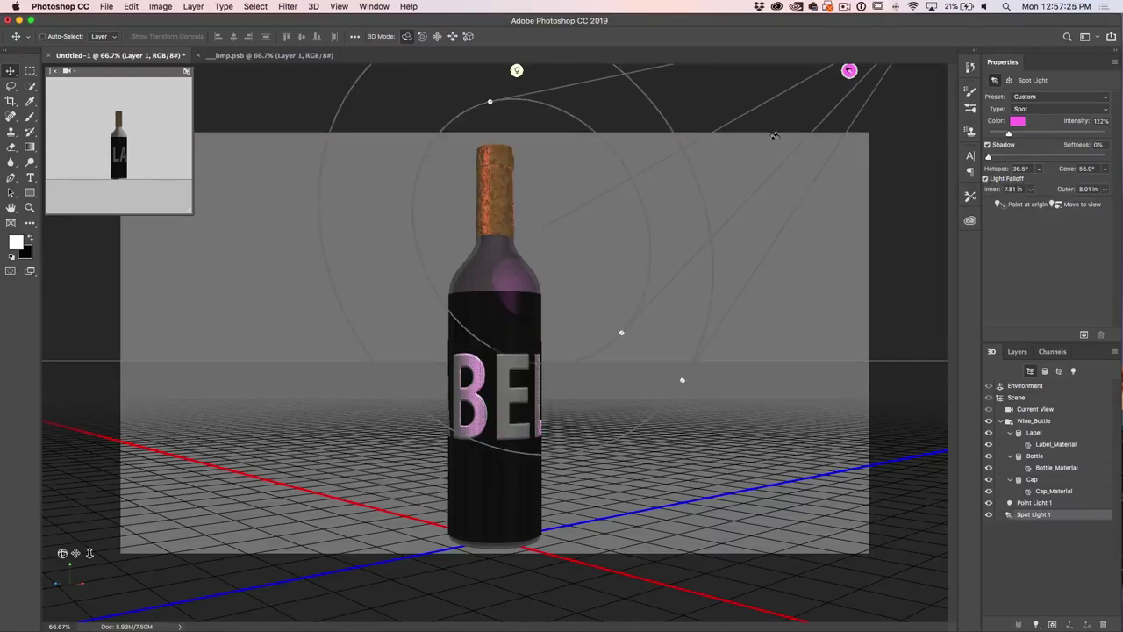
pyautogui.moveTo(752, 137); pyautogui.dragTo(827, 155)
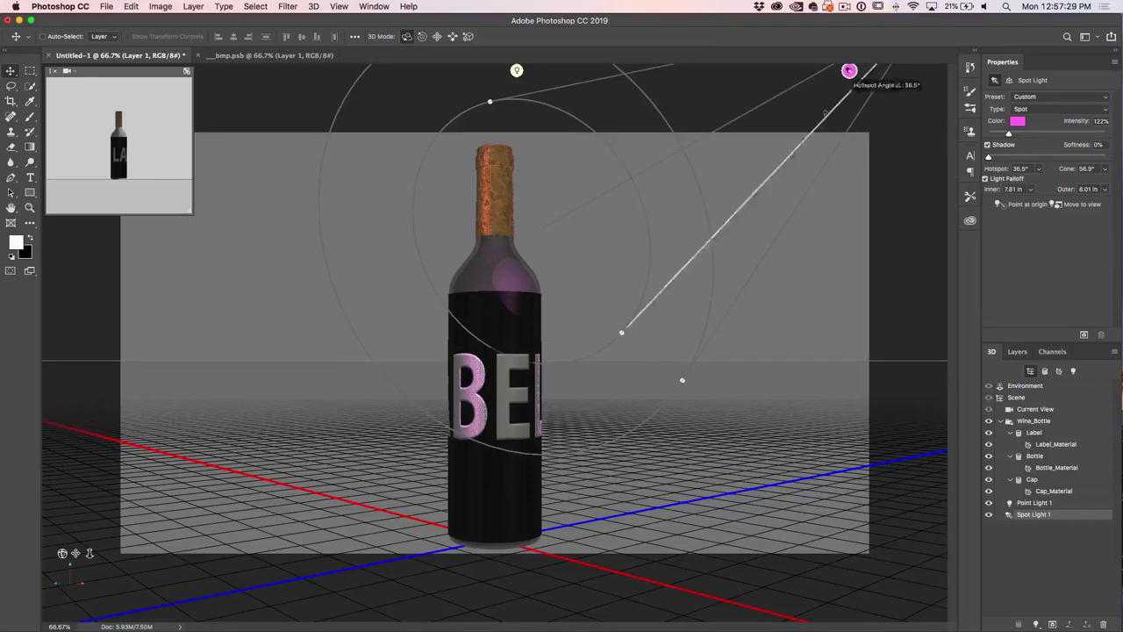
# Show the Top view in the main viewport and move the spot light closer to the bottle along its blue axis
pyautogui.click(186, 71)
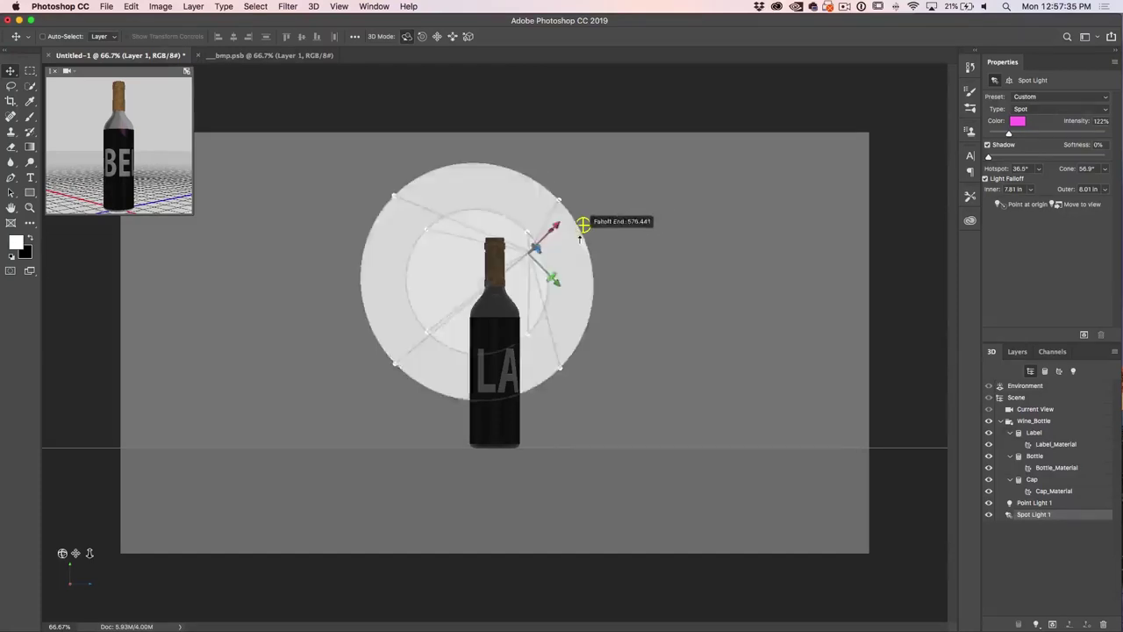
pyautogui.click(69, 71)
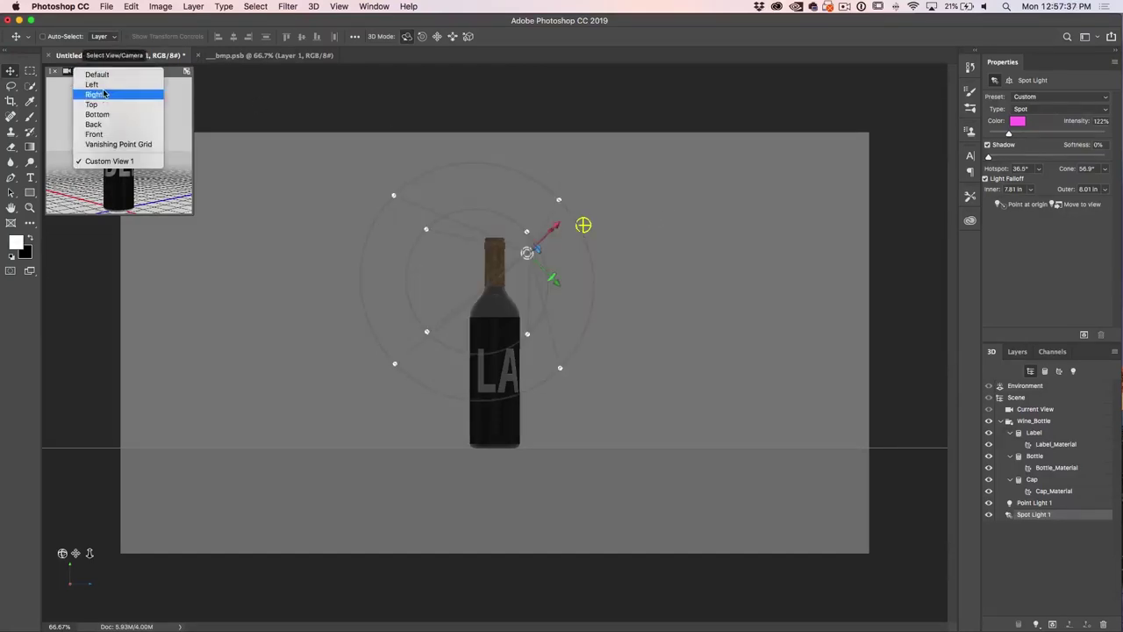
pyautogui.click(97, 105)
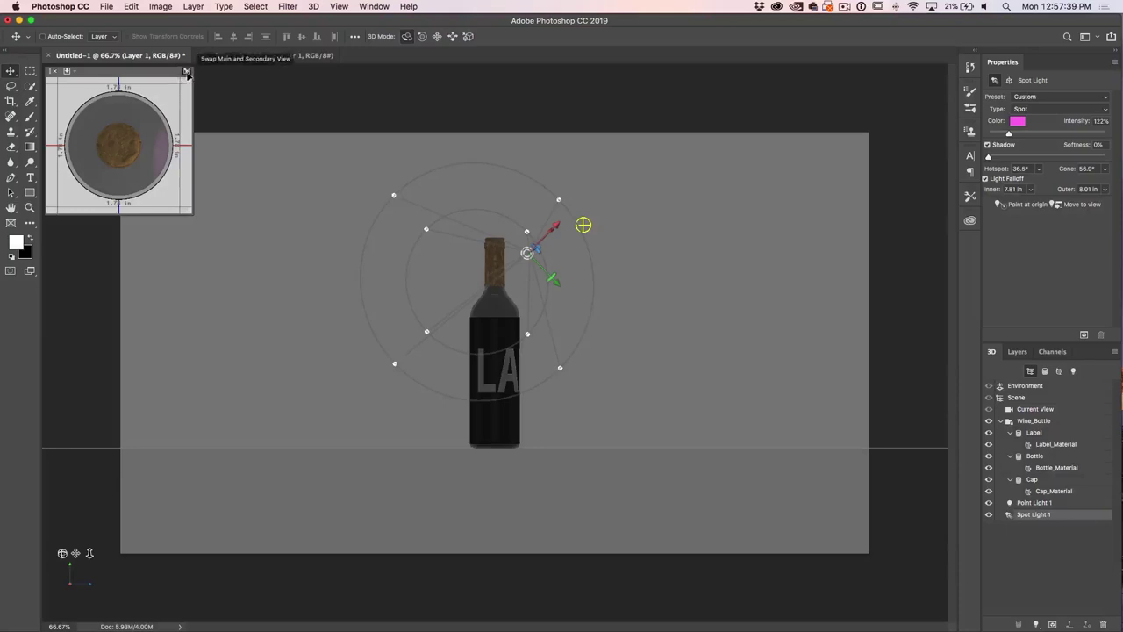
pyautogui.click(186, 72)
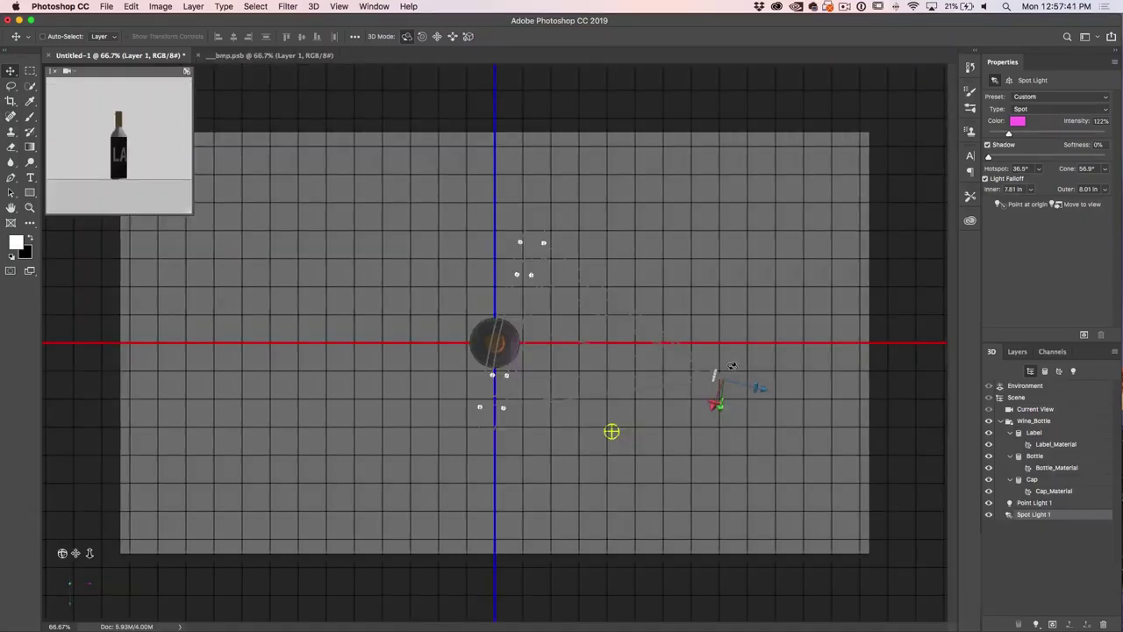
pyautogui.moveTo(764, 386); pyautogui.dragTo(704, 375)
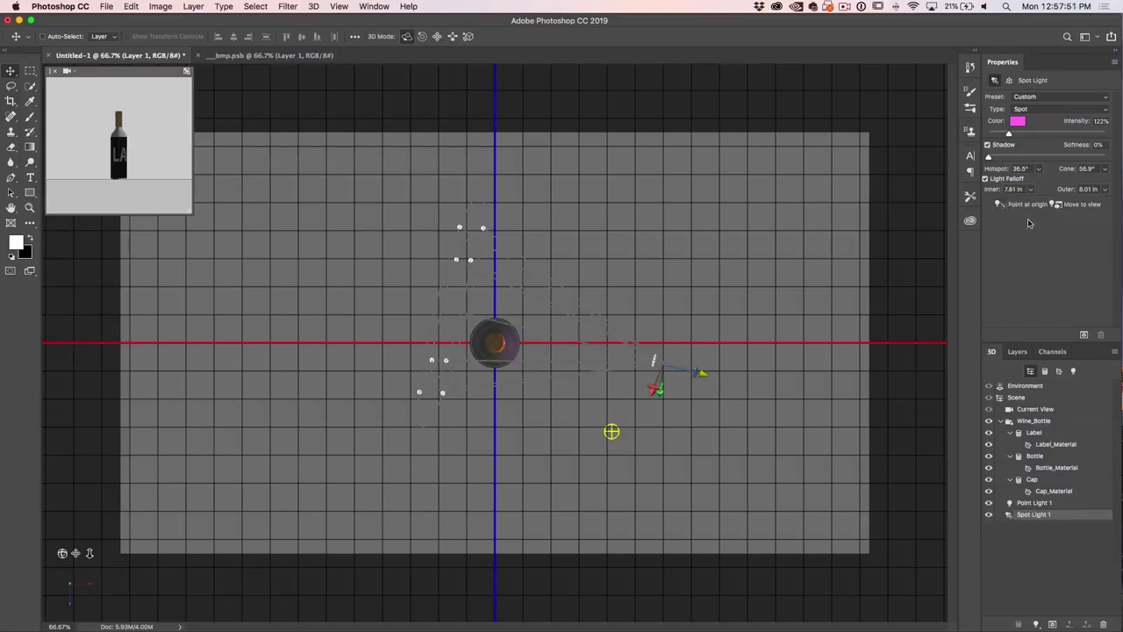
# Turn off the spot light's falloff and bring an angled perspective view of the bottle back into the main viewport
pyautogui.click(988, 178)
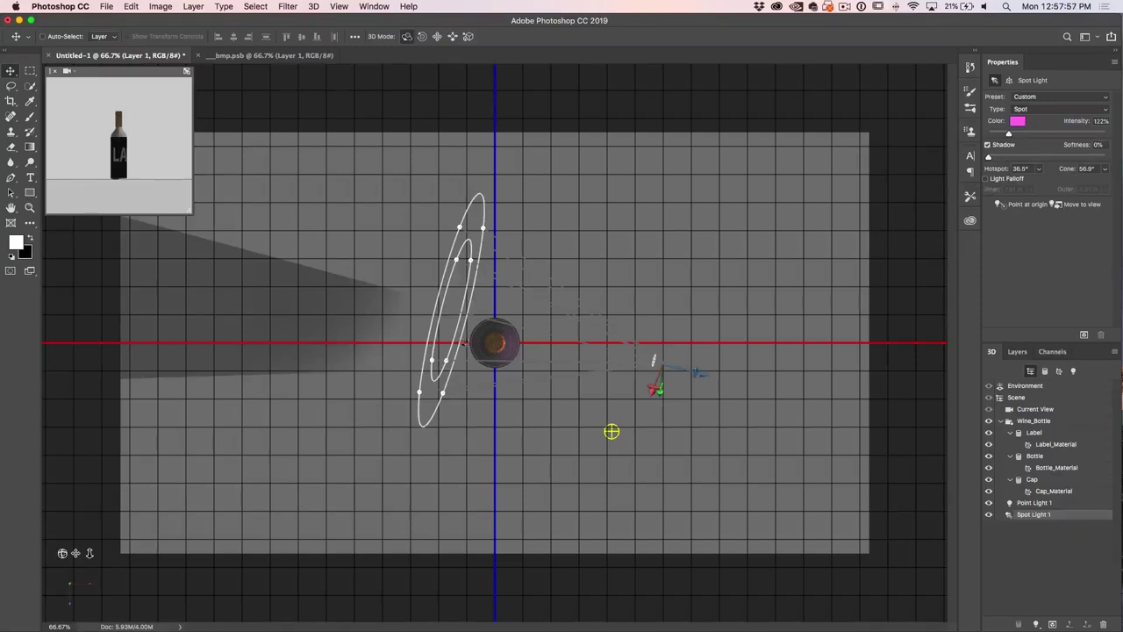
pyautogui.click(67, 70)
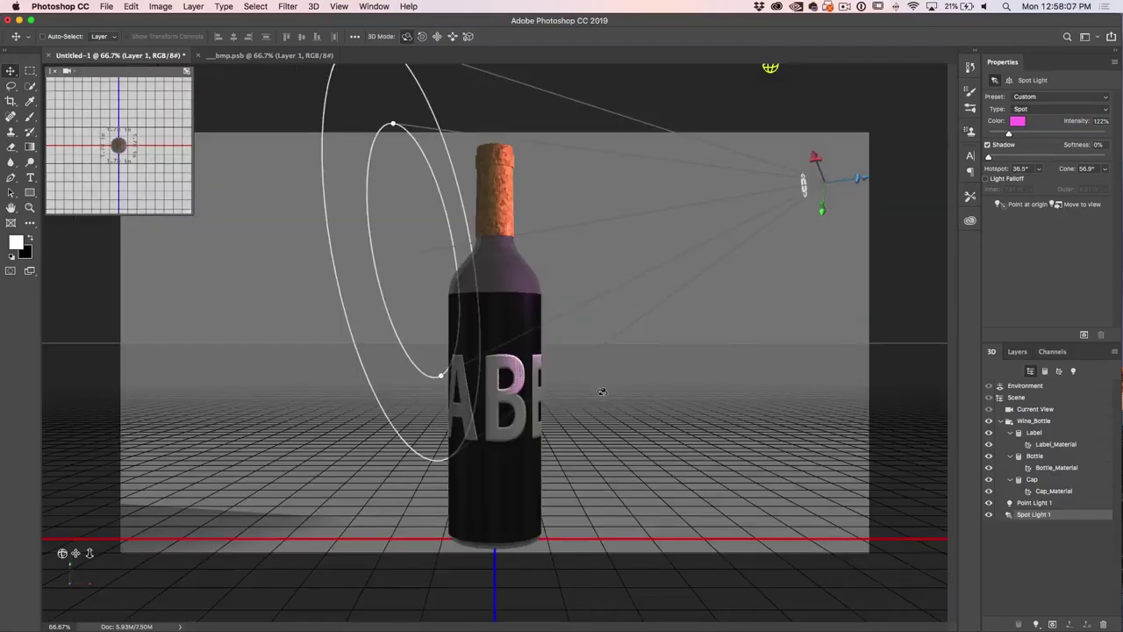
pyautogui.moveTo(70, 579)
pyautogui.mouseDown()
pyautogui.moveTo(38, 571)
pyautogui.moveTo(89, 541)
pyautogui.moveTo(89, 511)
pyautogui.moveTo(53, 569)
pyautogui.mouseUp()
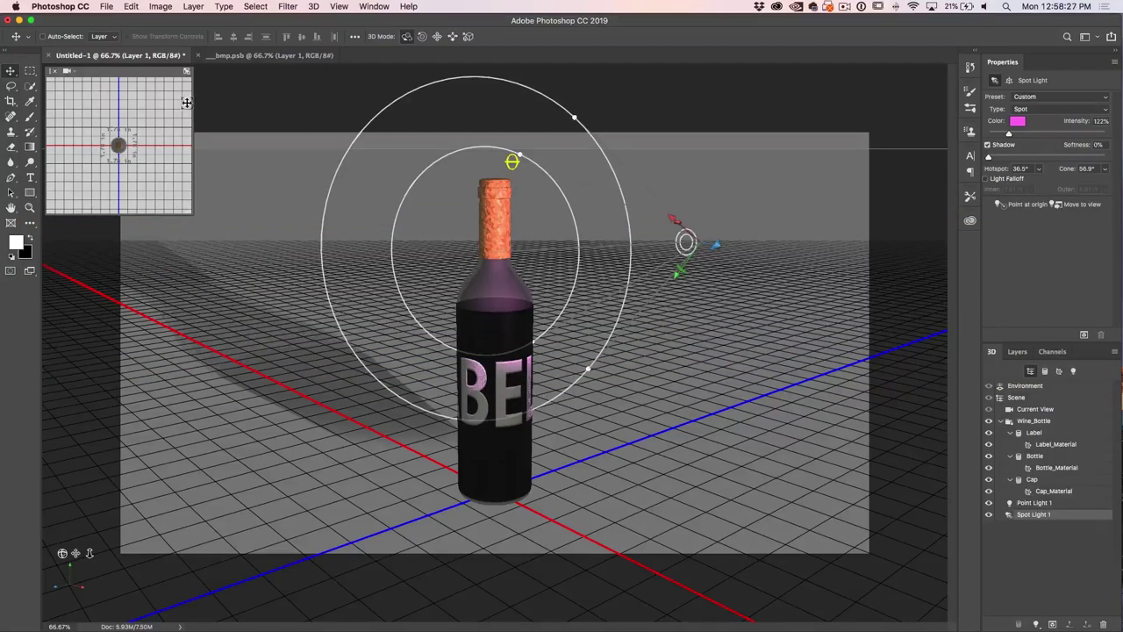
# Save the current camera view as a new 3D view named "hero"
pyautogui.click(1018, 397)
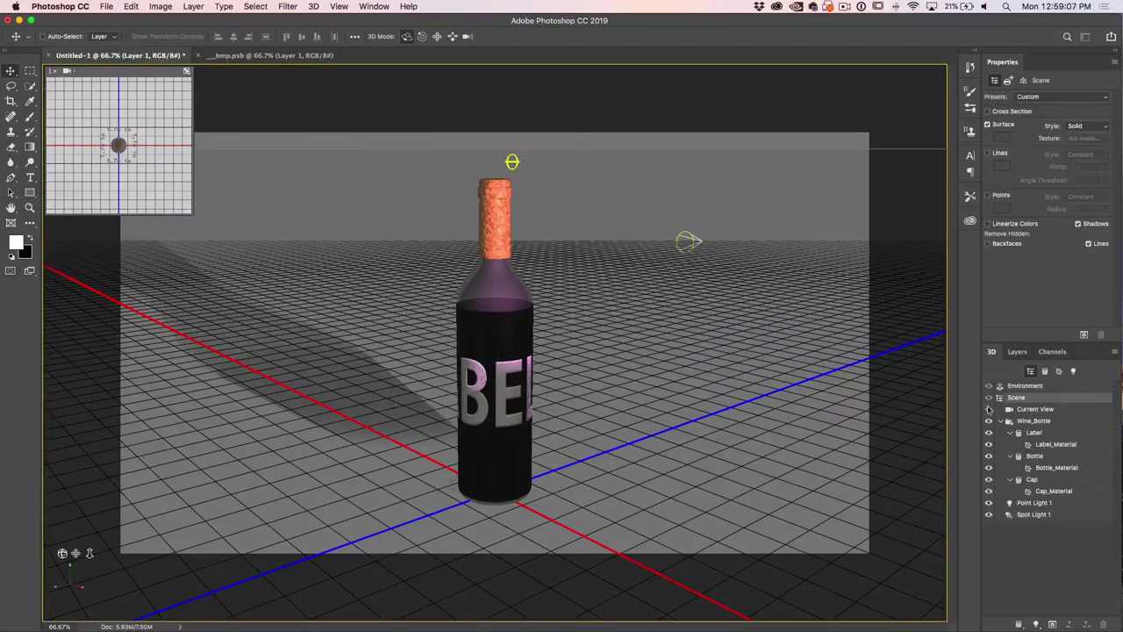
pyautogui.click(1034, 410)
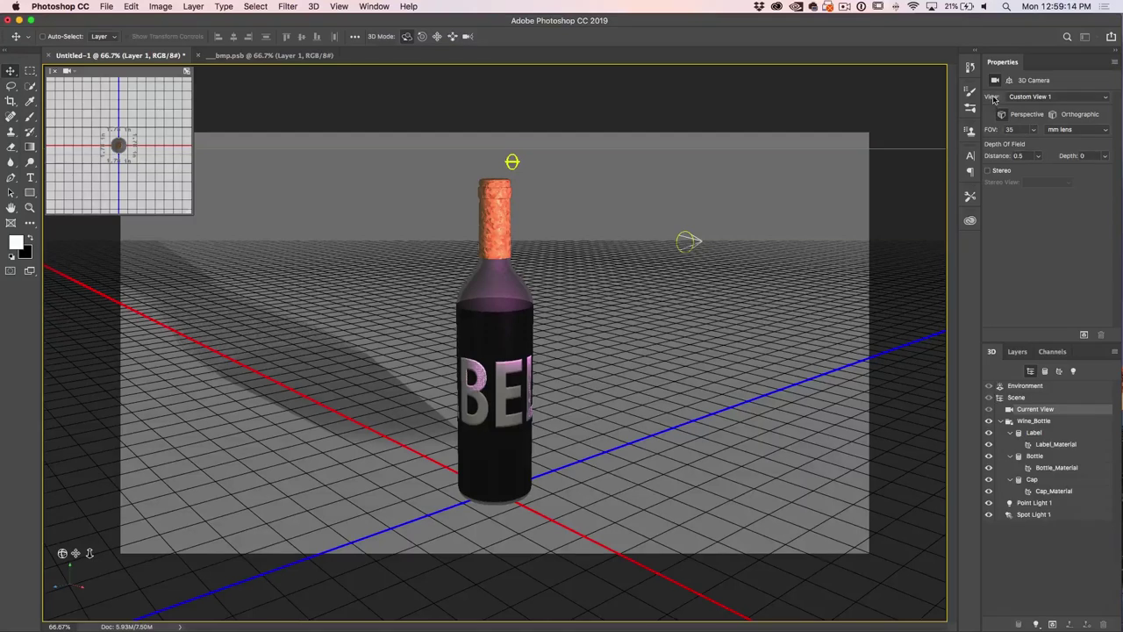
pyautogui.click(1106, 99)
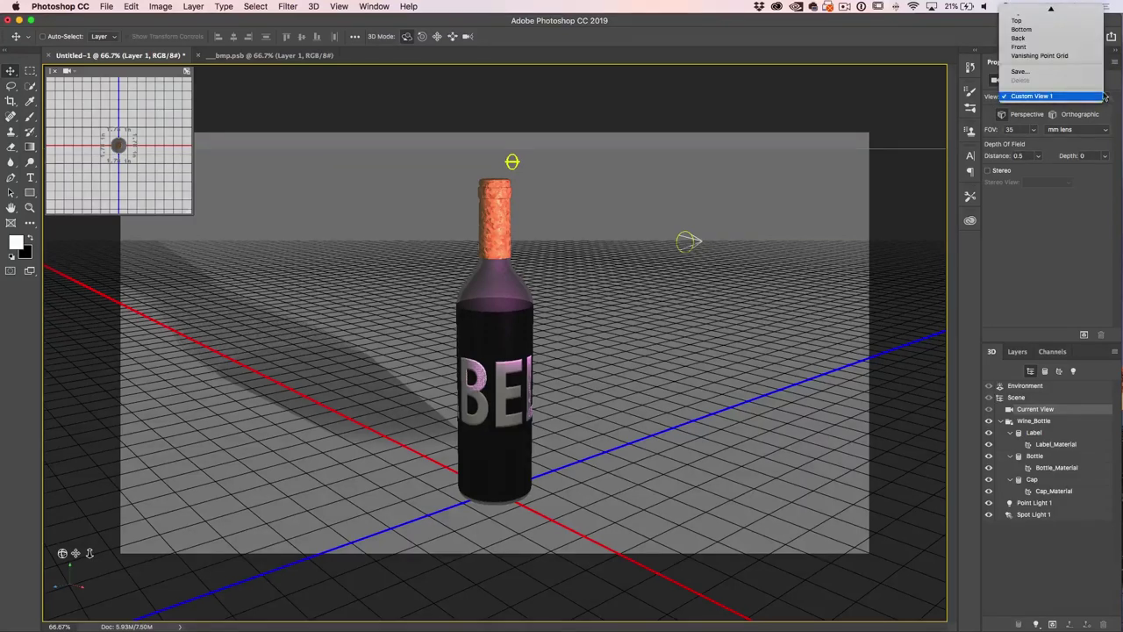
pyautogui.click(1066, 85)
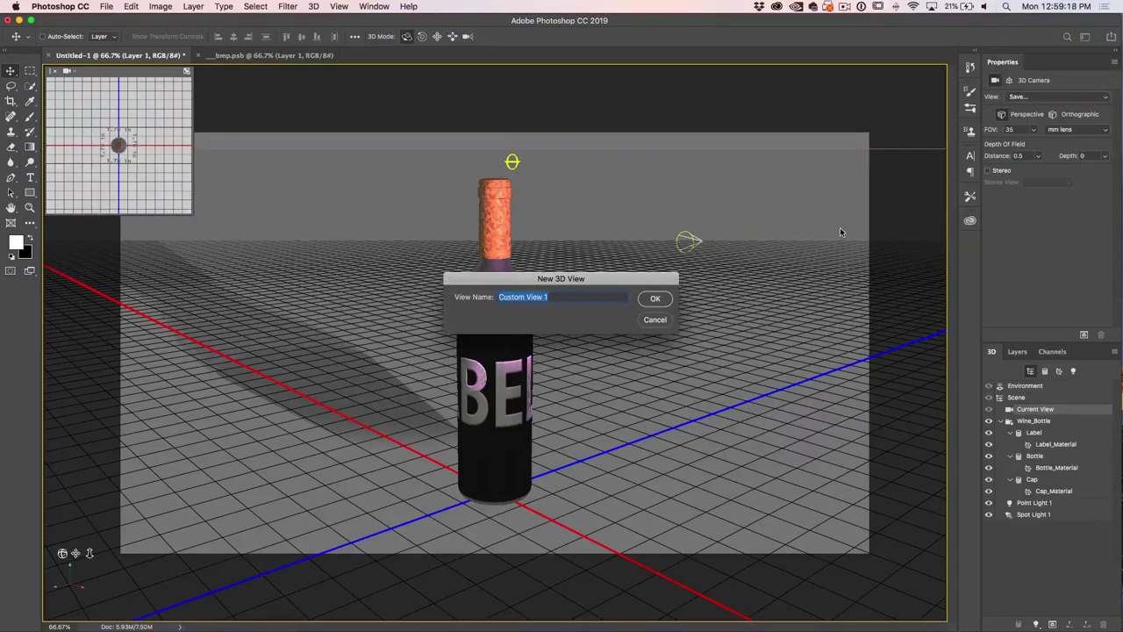
pyautogui.write('h')
pyautogui.click(651, 297)
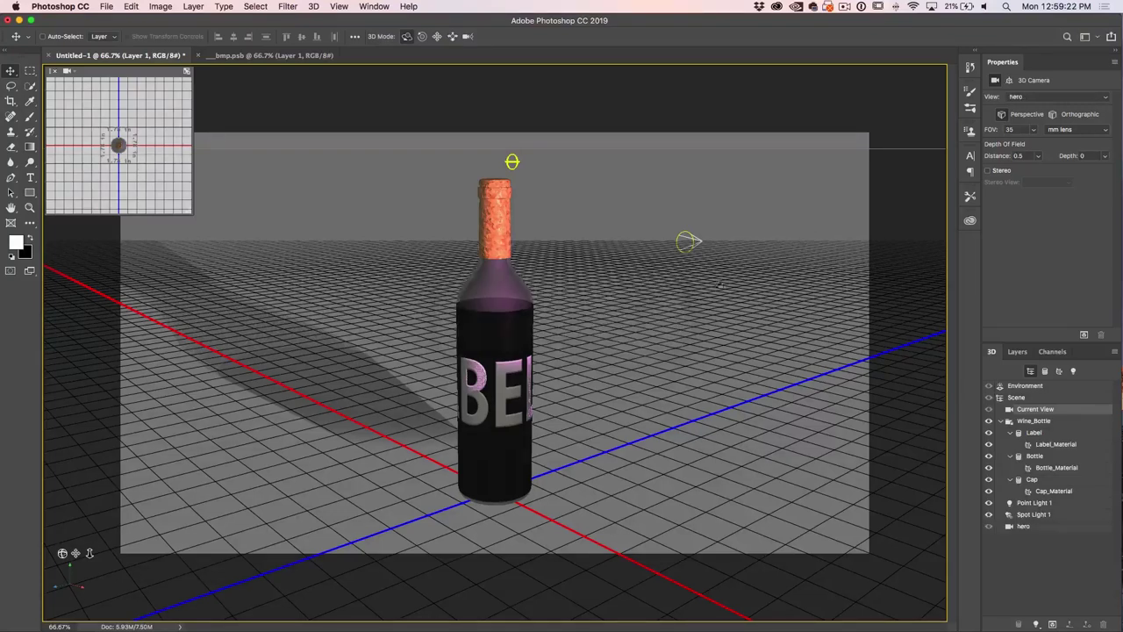
# Switch the secondary view to Top and to the saved hero view
pyautogui.click(68, 70)
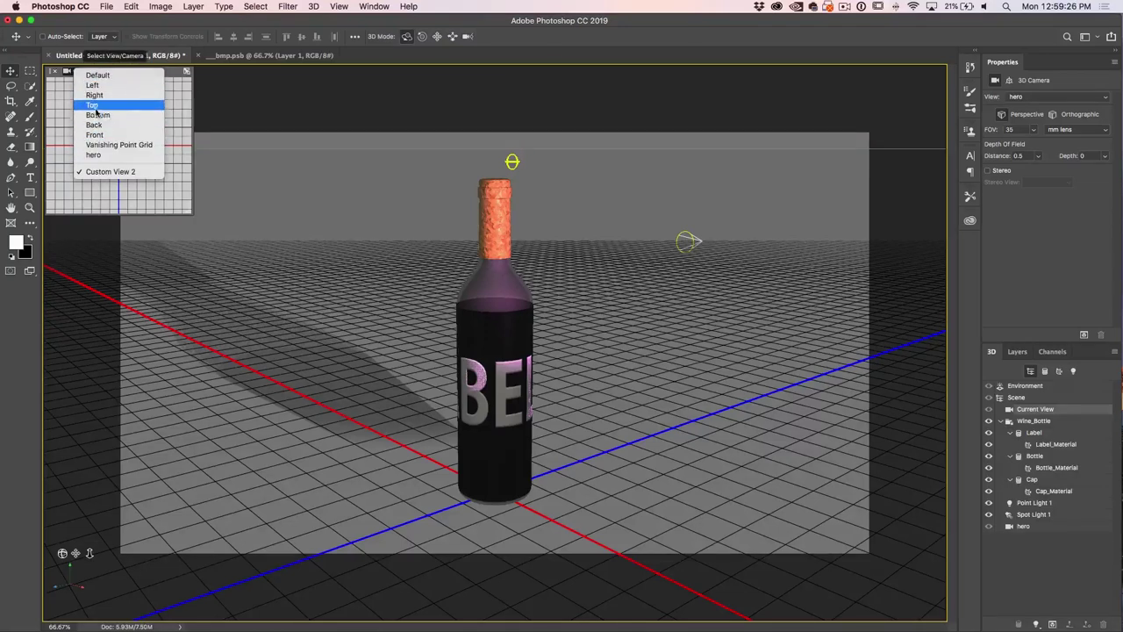
pyautogui.click(92, 105)
pyautogui.click(74, 68)
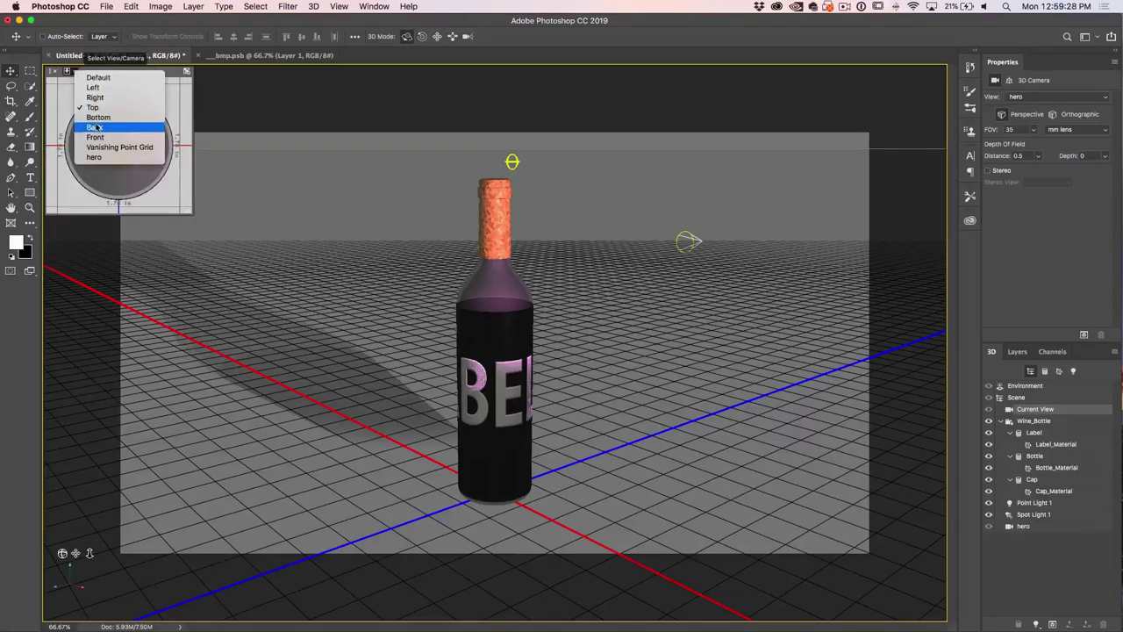
pyautogui.click(95, 158)
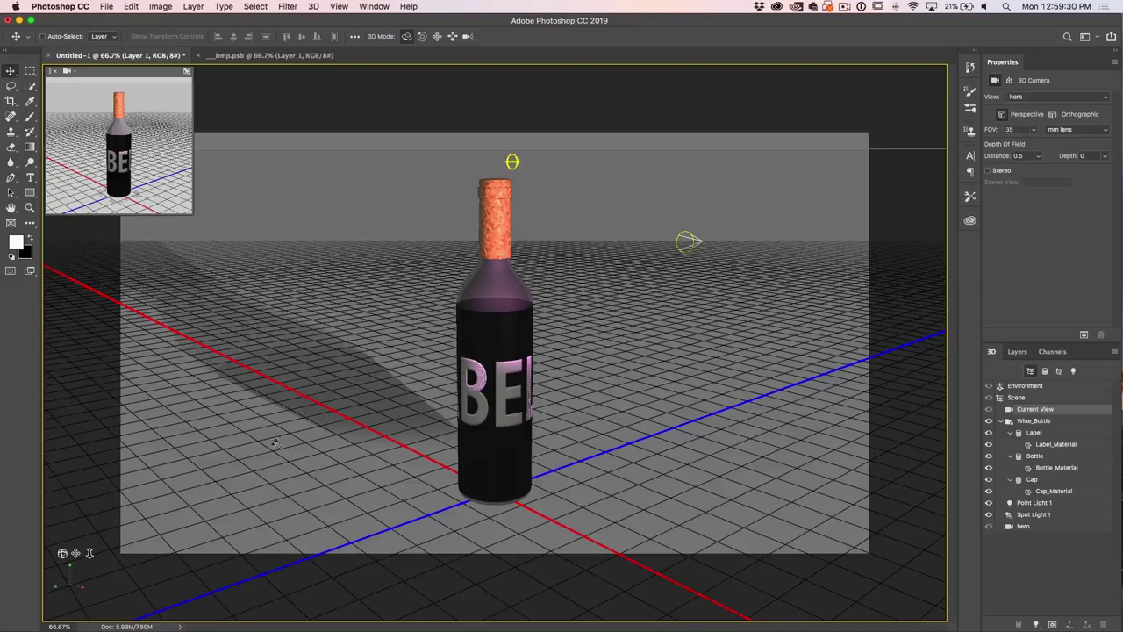
# Orbit the main camera to look down on the bottle and swap the saved hero view back into the main viewport
pyautogui.moveTo(66, 579); pyautogui.dragTo(70, 544)
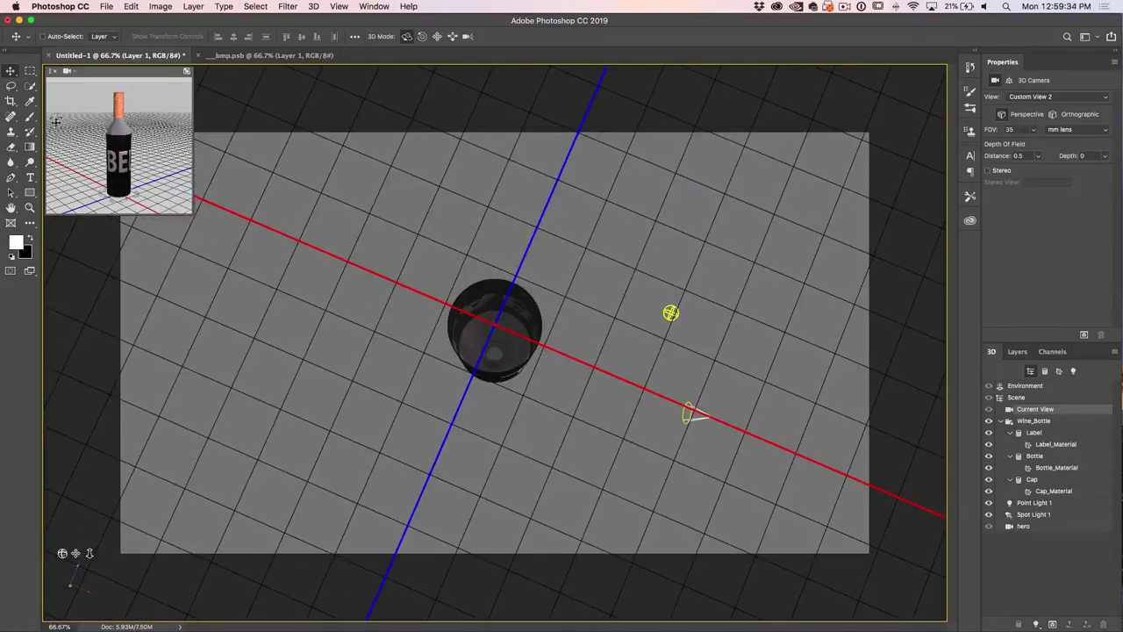
pyautogui.click(69, 71)
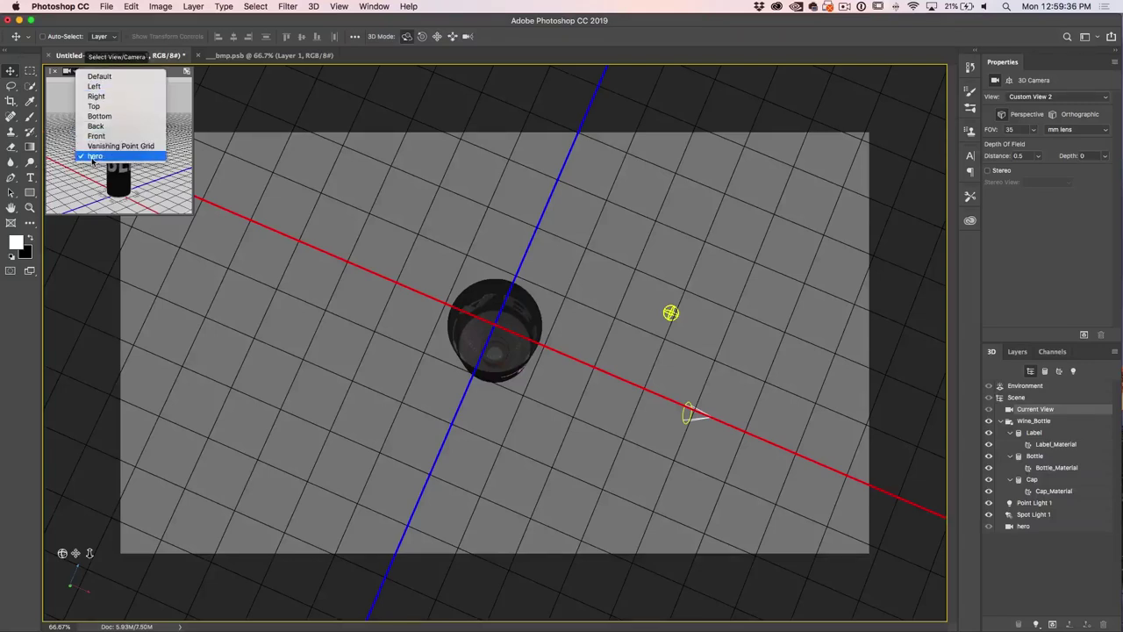
pyautogui.click(93, 157)
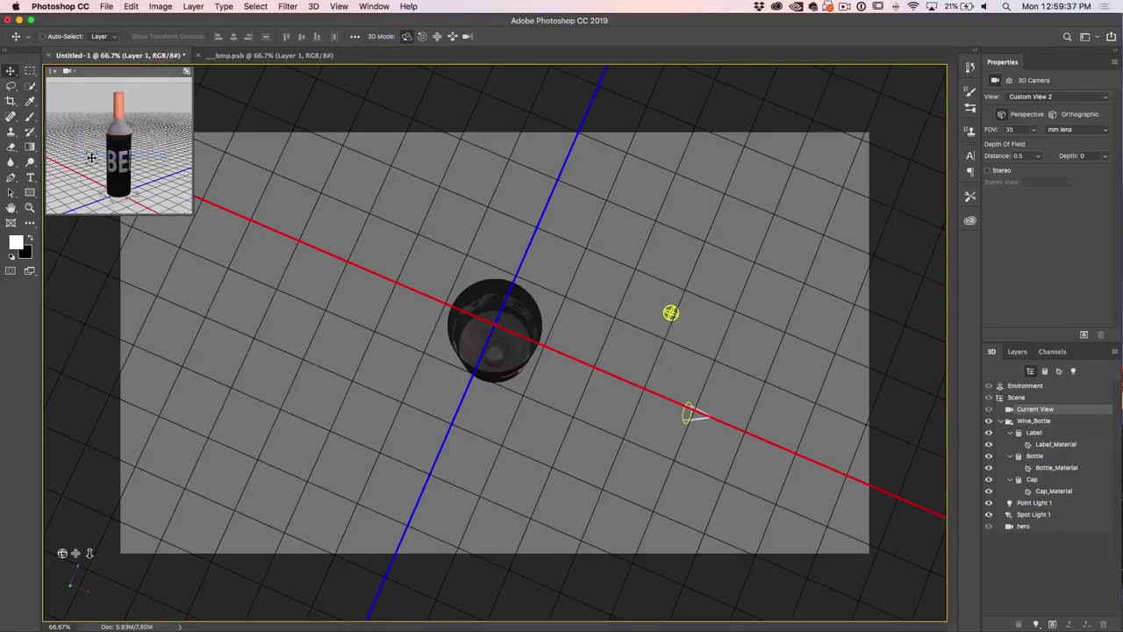
pyautogui.click(186, 70)
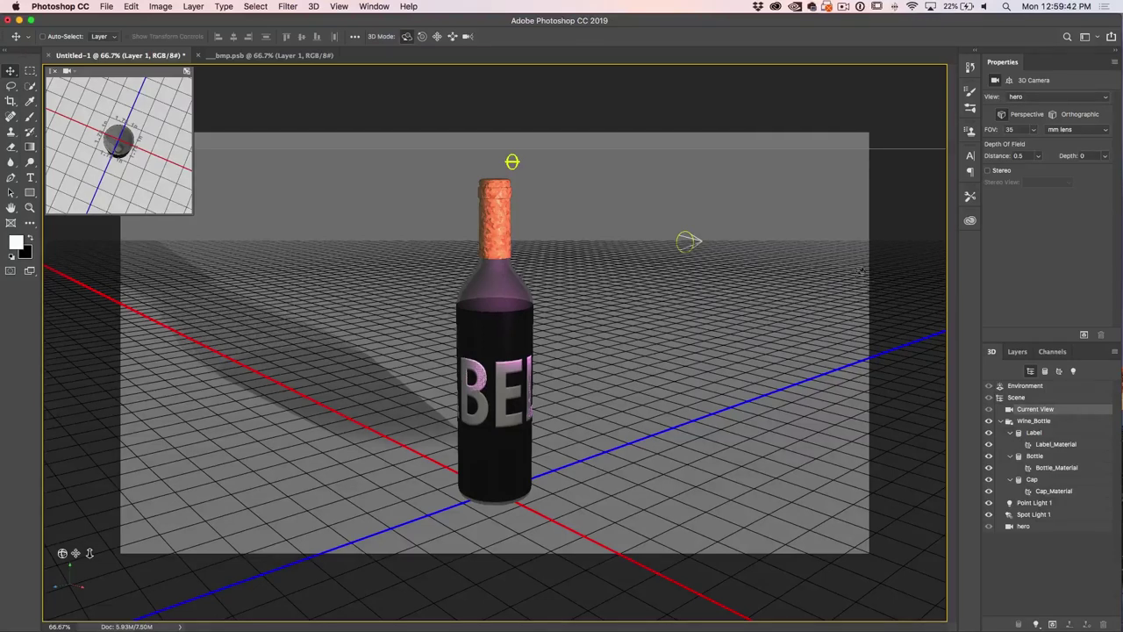
# Change the spot light's colour from pink to white and set its intensity to 87%
pyautogui.click(1073, 371)
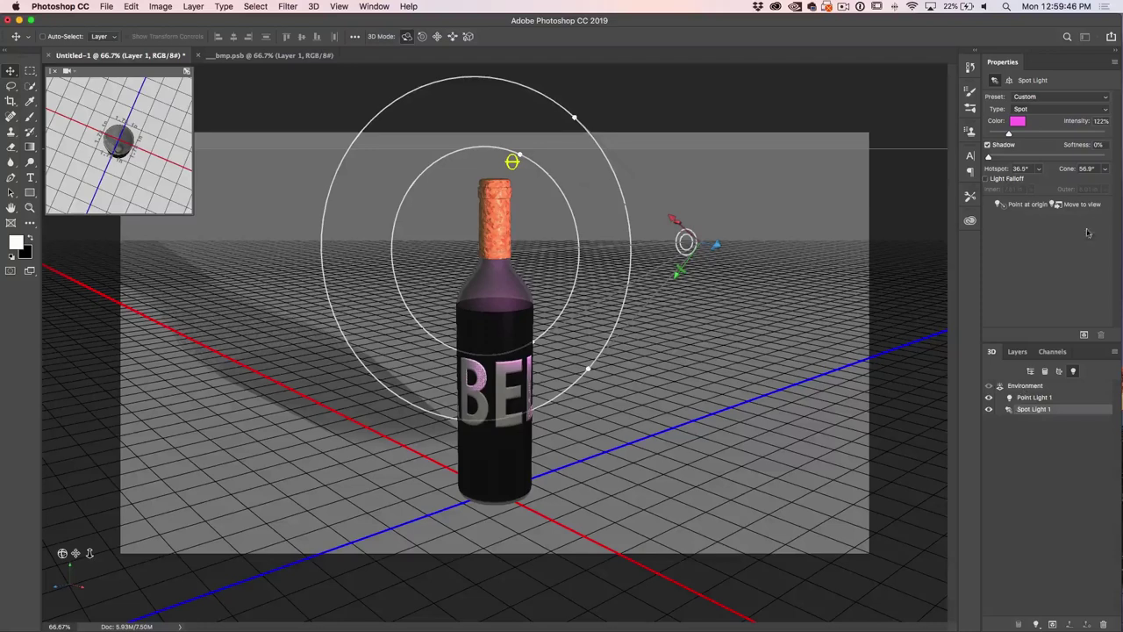
pyautogui.click(1019, 124)
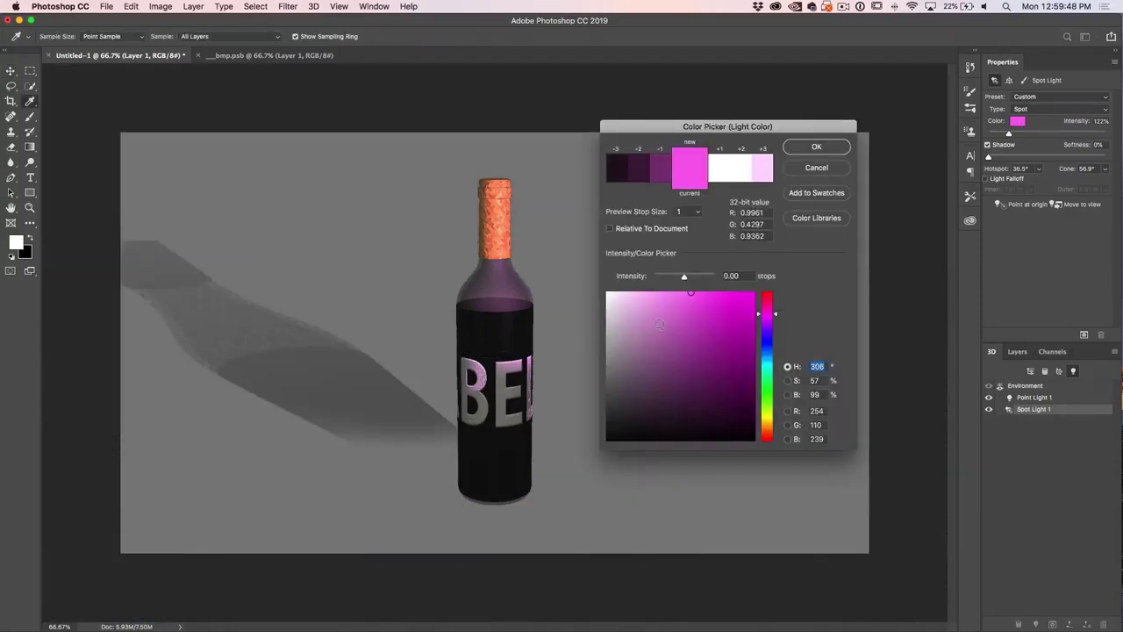
pyautogui.moveTo(696, 332); pyautogui.dragTo(598, 270)
pyautogui.click(838, 144)
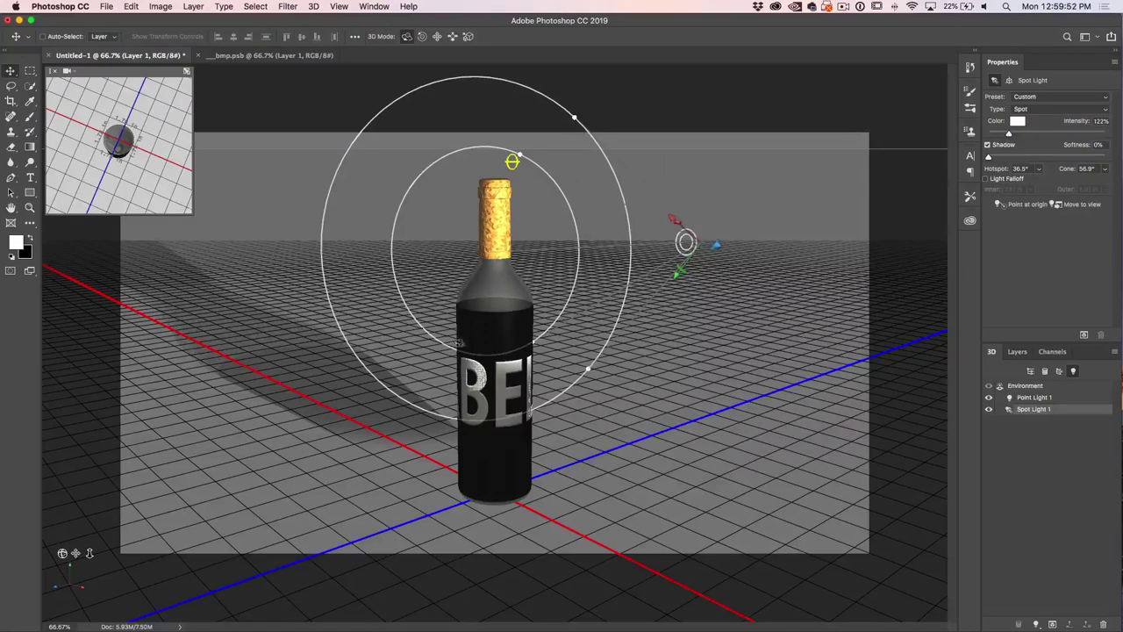
pyautogui.moveTo(1007, 134); pyautogui.dragTo(1003, 133)
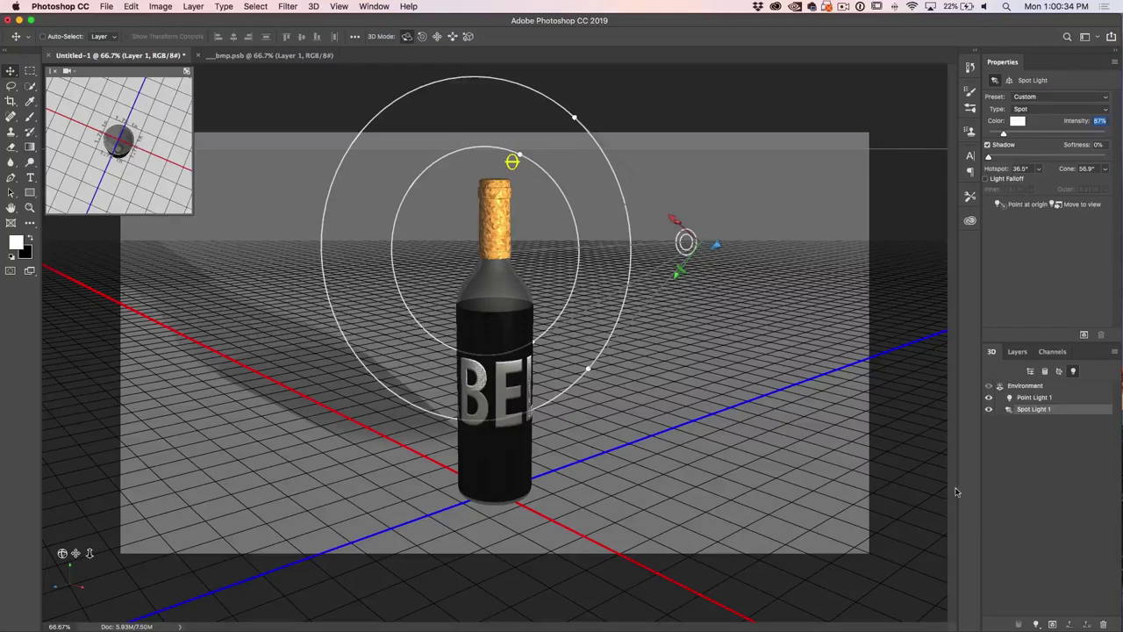
# Start a render of the whole scene, cancel it, and set the spot light's shadow softness to 40%
pyautogui.click(1053, 624)
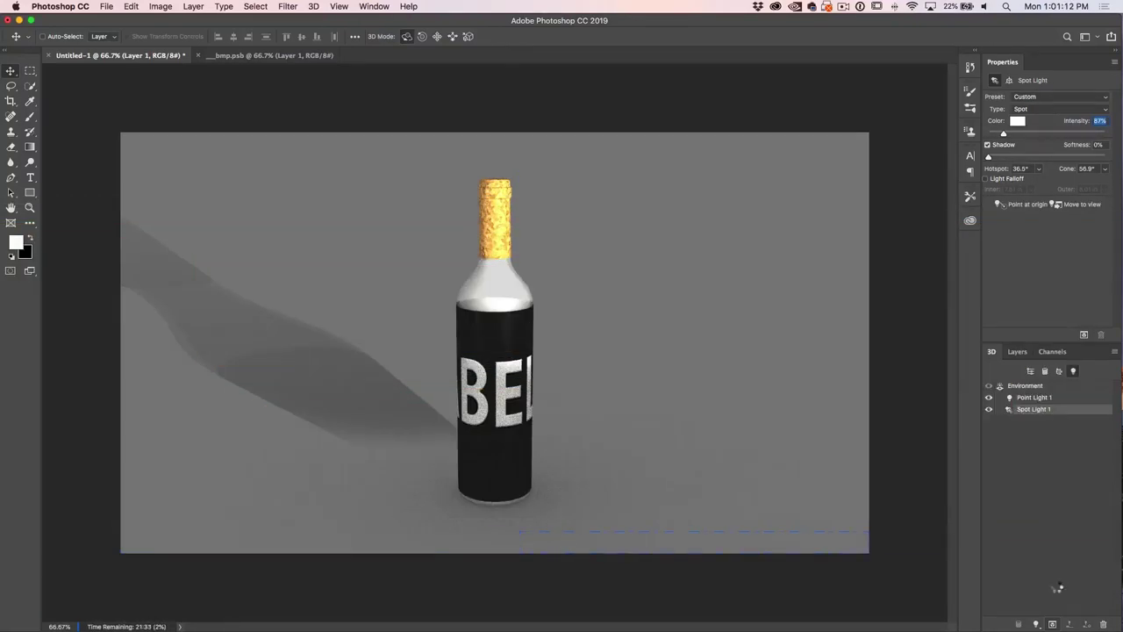
pyautogui.press('Escape')
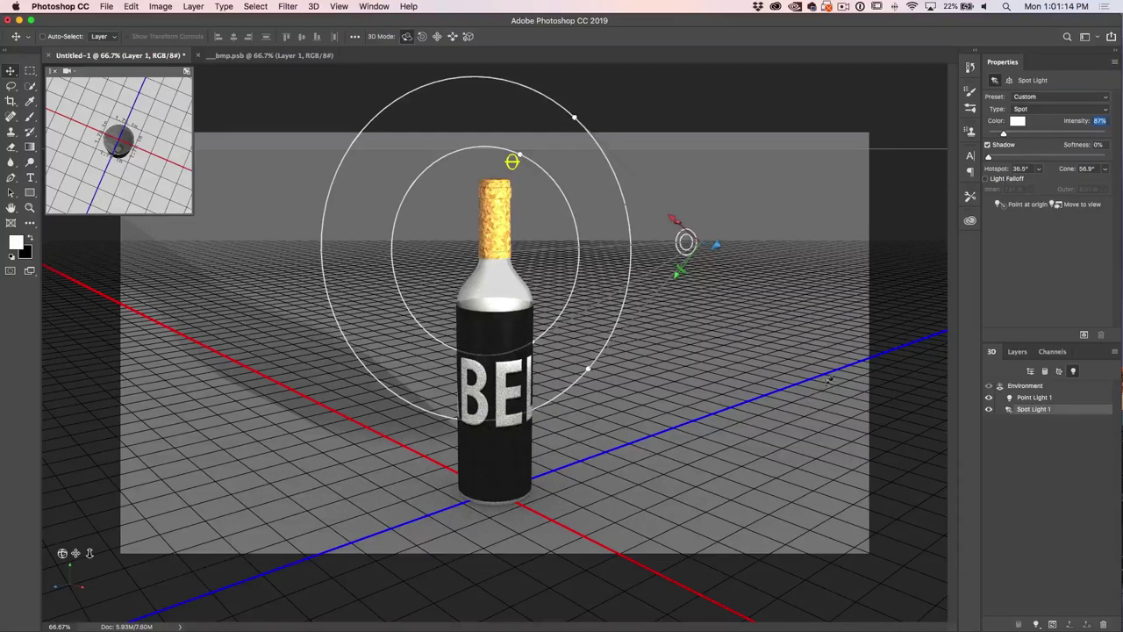
pyautogui.click(1036, 156)
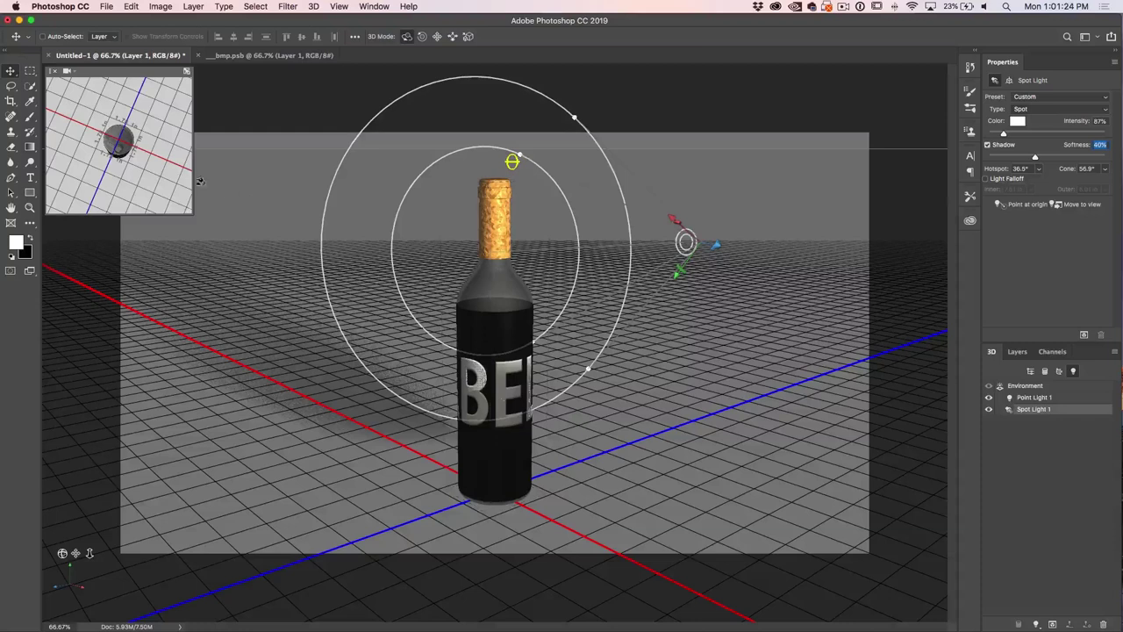
# Marquee-select a rectangular area covering part of the bottle and its shadow, and render only that area
pyautogui.click(31, 71)
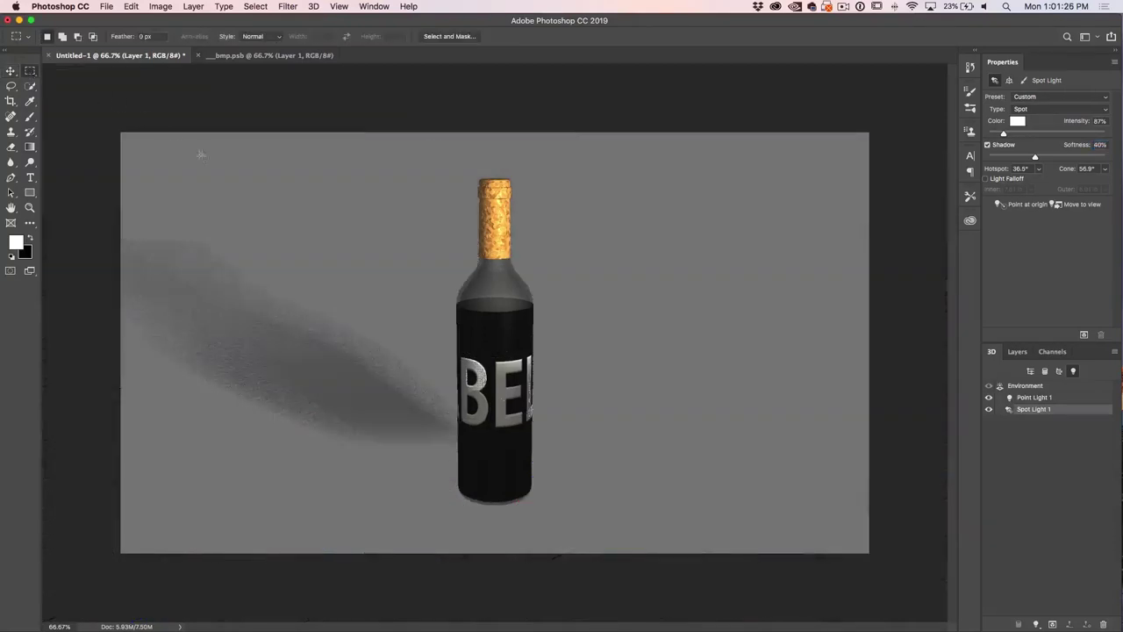
pyautogui.moveTo(177, 192); pyautogui.dragTo(515, 463)
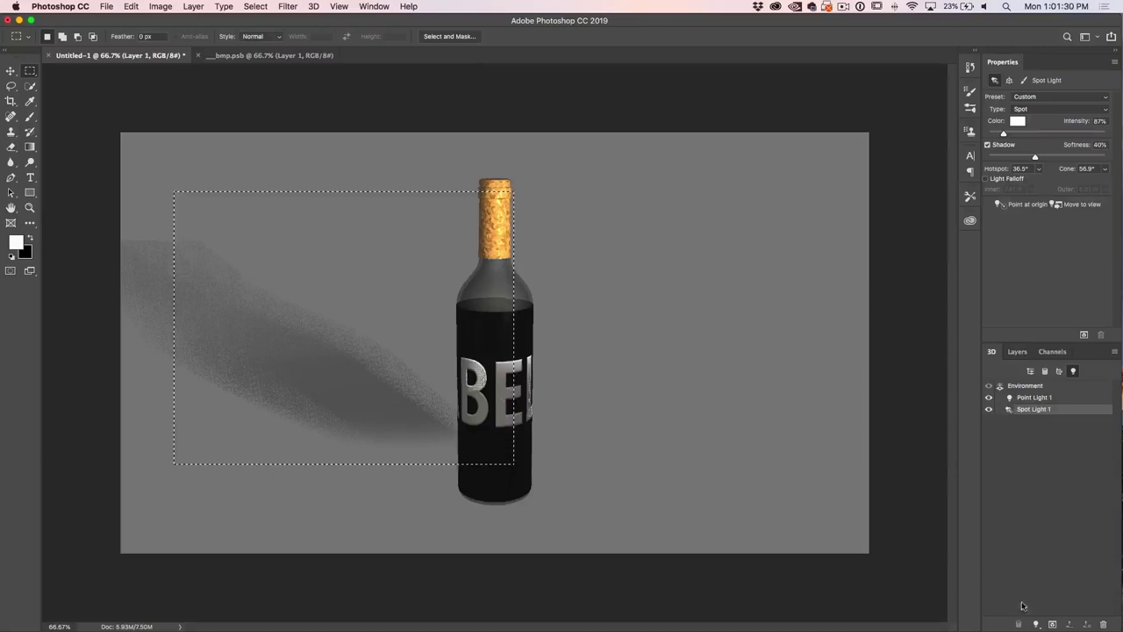
pyautogui.click(1052, 623)
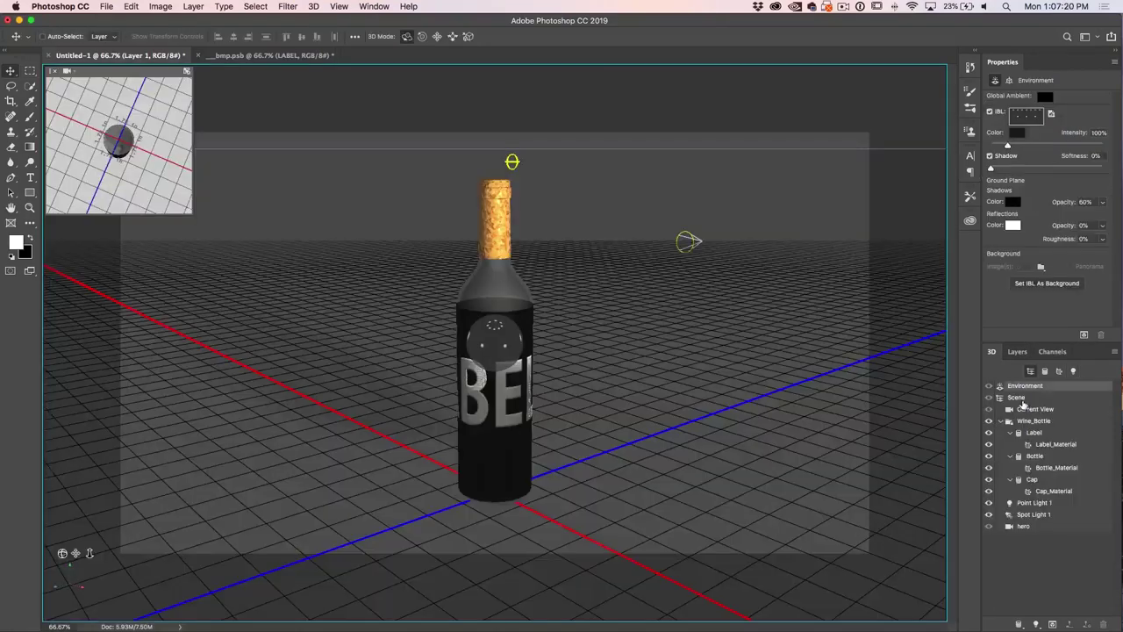
# Examine the Scene's render settings and the Environment's shadow and ground plane settings
pyautogui.click(1018, 398)
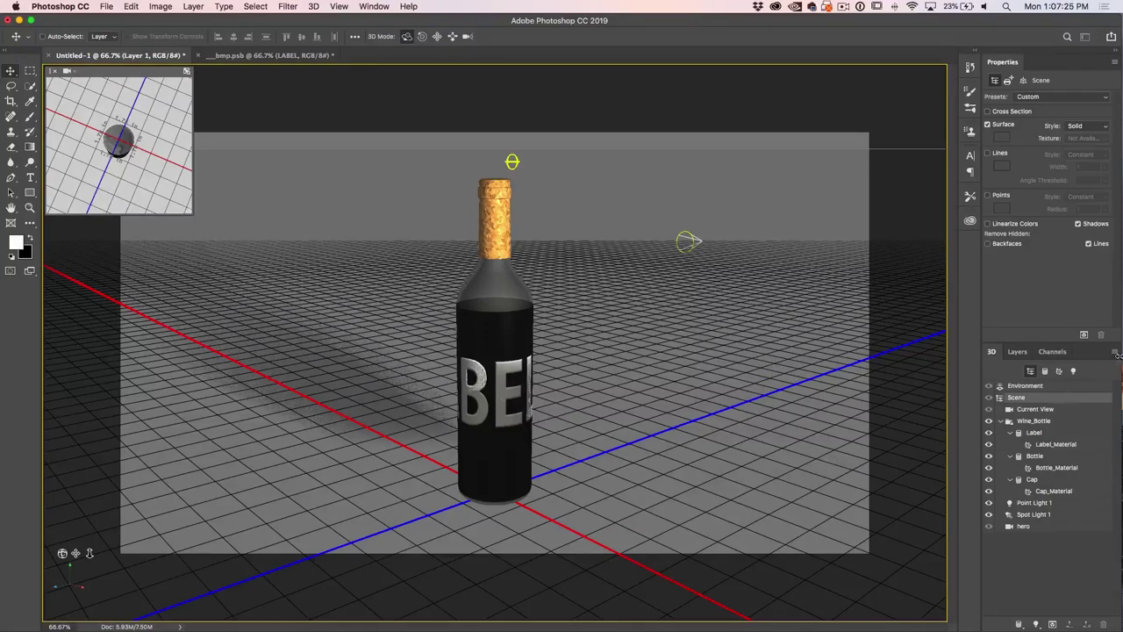
pyautogui.click(1005, 388)
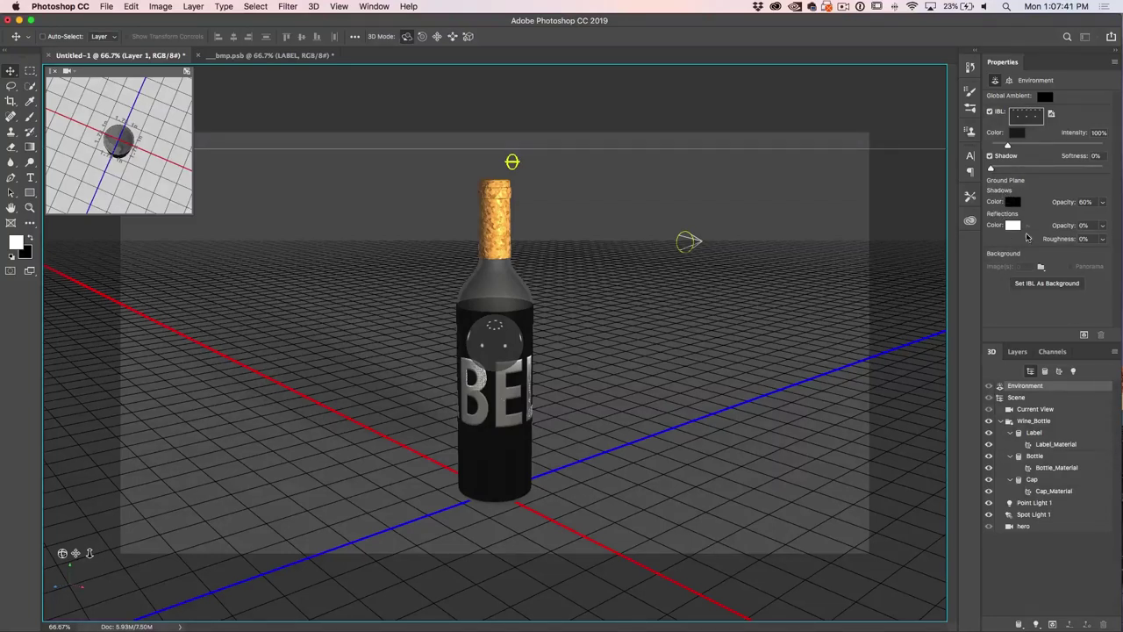
pyautogui.click(990, 156)
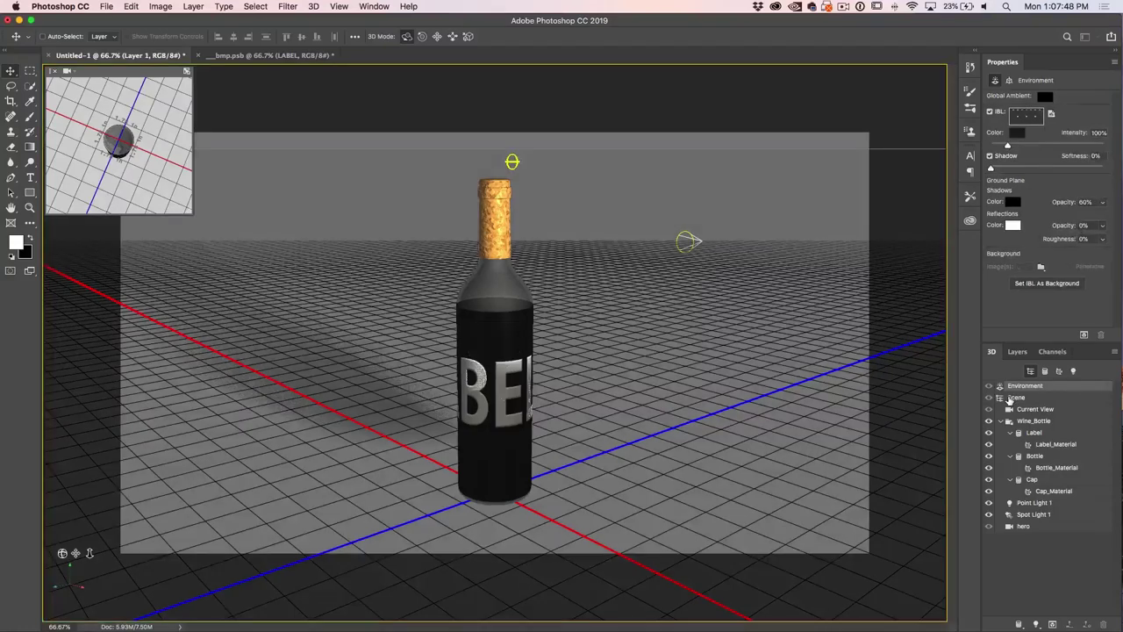
pyautogui.click(1015, 397)
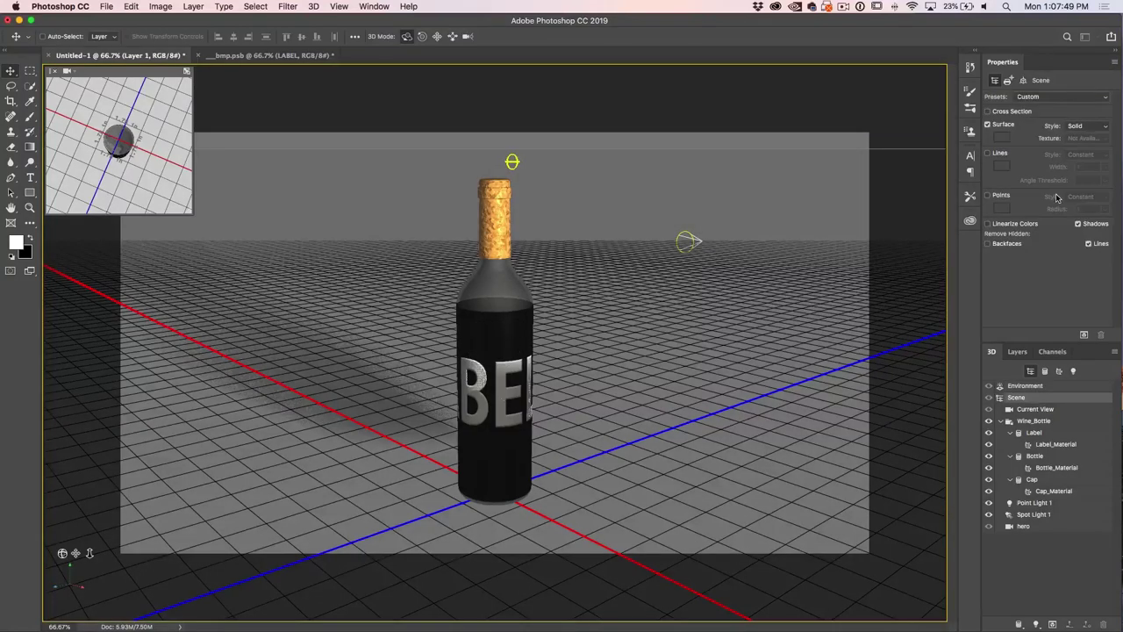
# Preview the scene with the Solid Wireframe and Depth Map presets without the 3D overlays, and set its preset to Default
pyautogui.click(1039, 99)
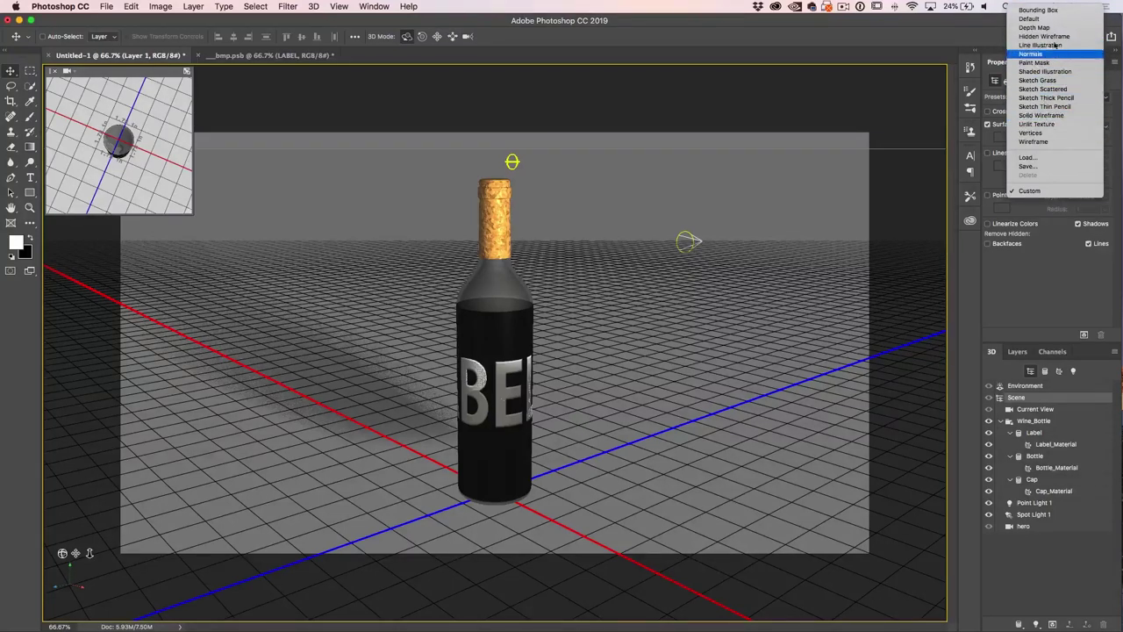
pyautogui.click(1060, 119)
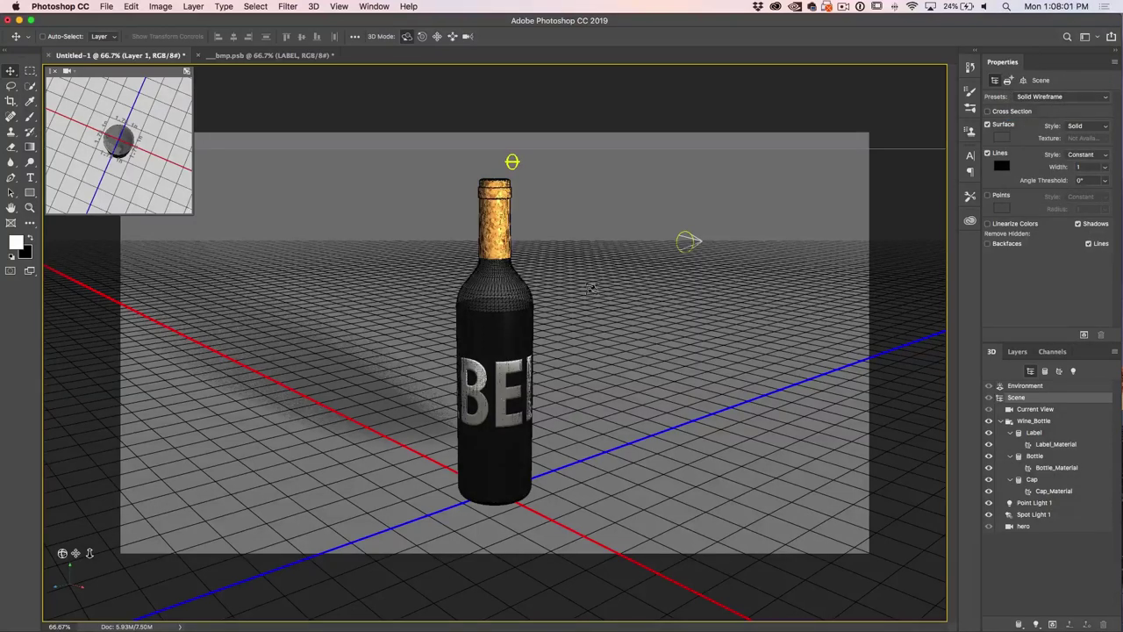
pyautogui.click(32, 72)
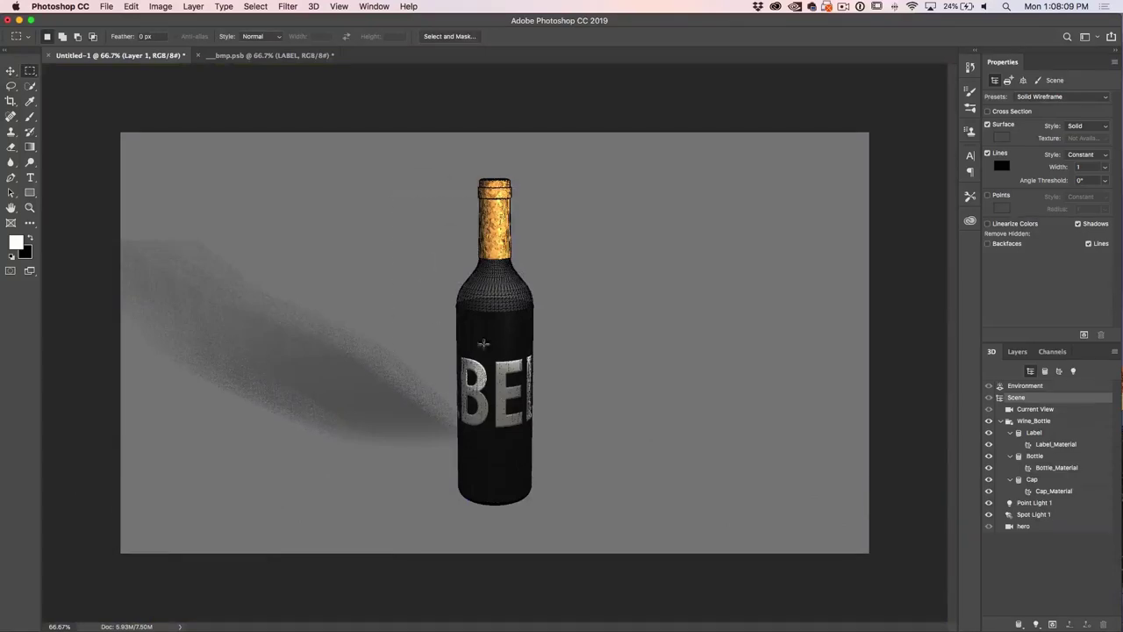
pyautogui.click(1104, 98)
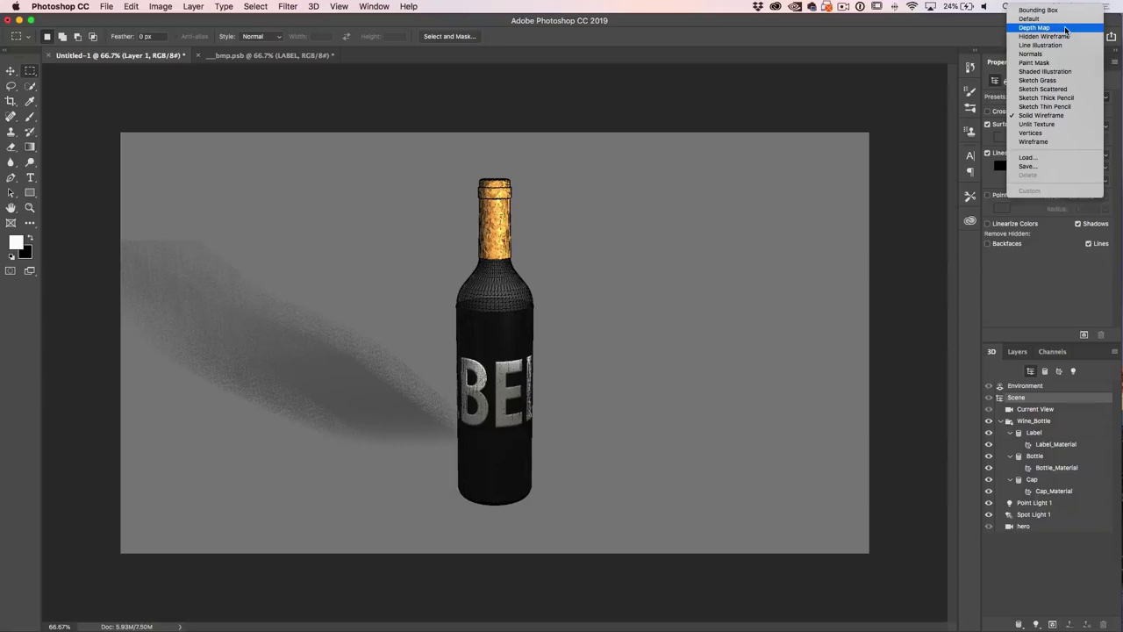
pyautogui.click(1065, 29)
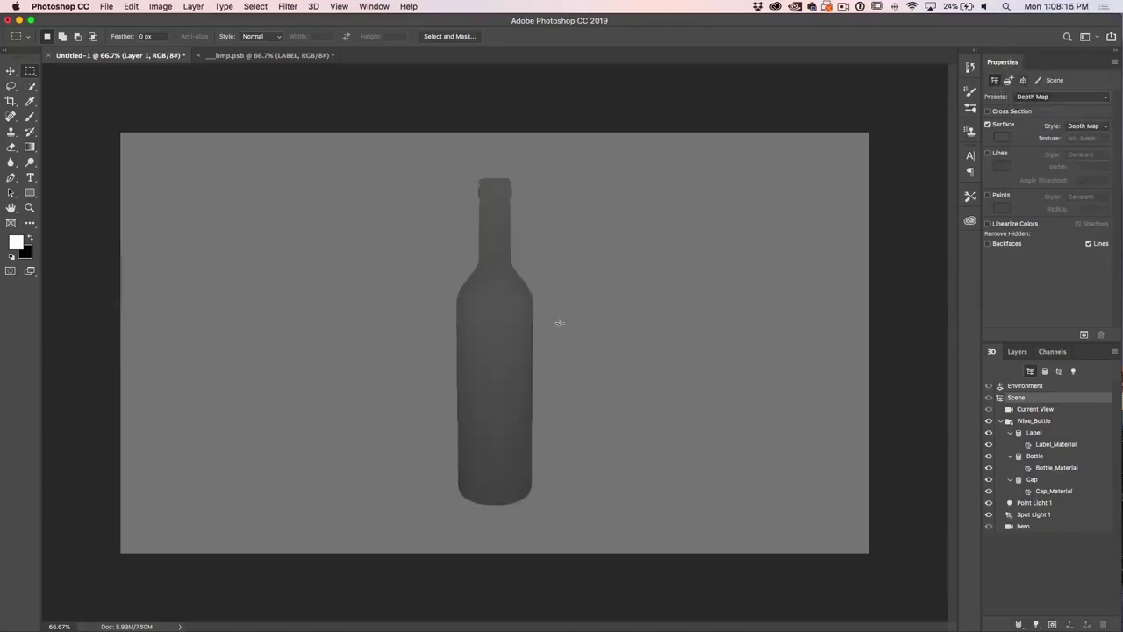
pyautogui.click(1096, 97)
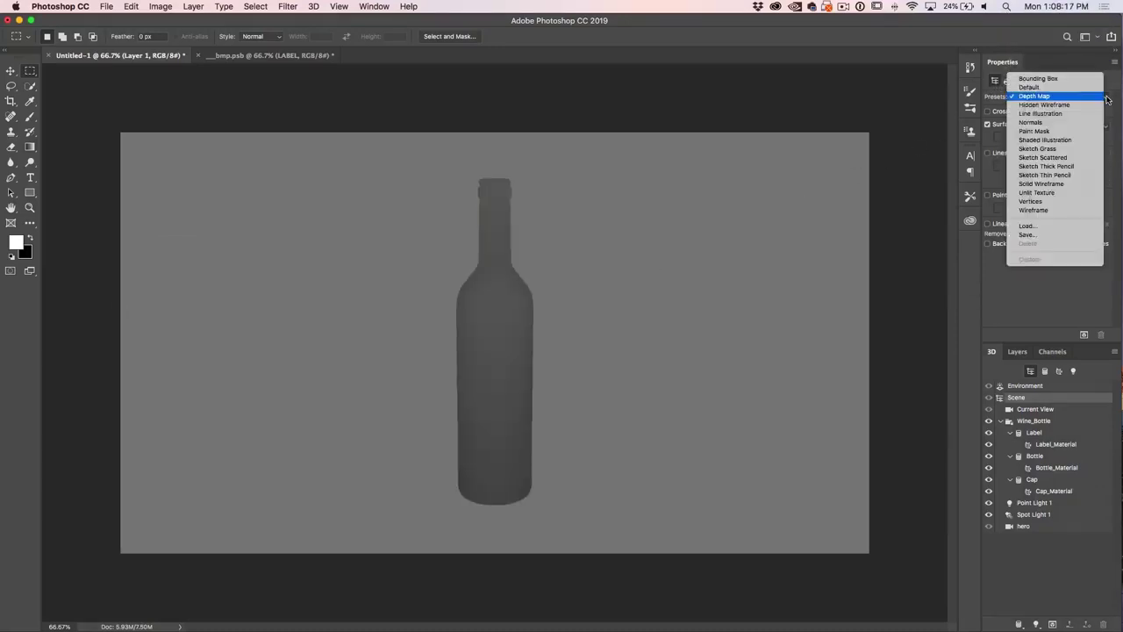
pyautogui.click(1053, 74)
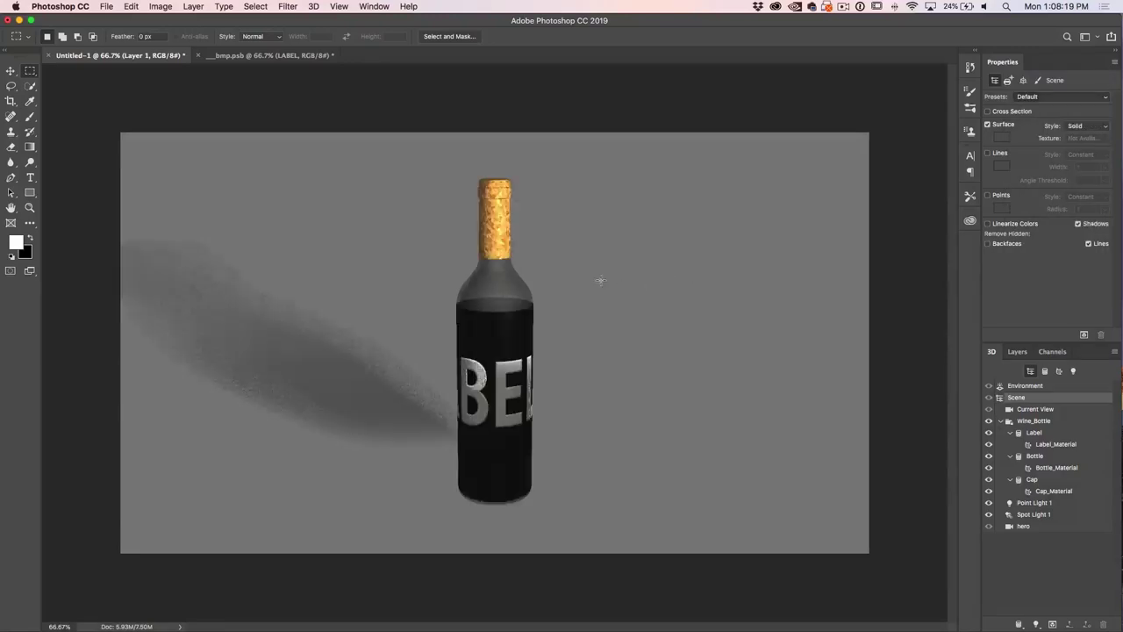
# Examine the scene's 3D print settings and return to the normal 3D view with the Move tool
pyautogui.click(1011, 80)
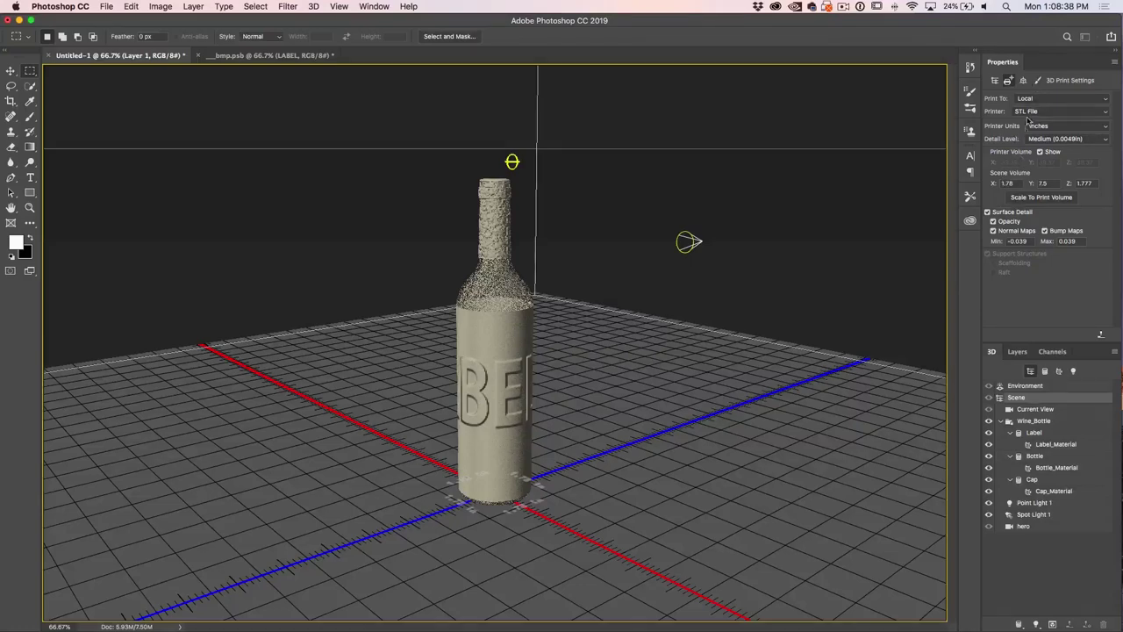
pyautogui.click(1025, 81)
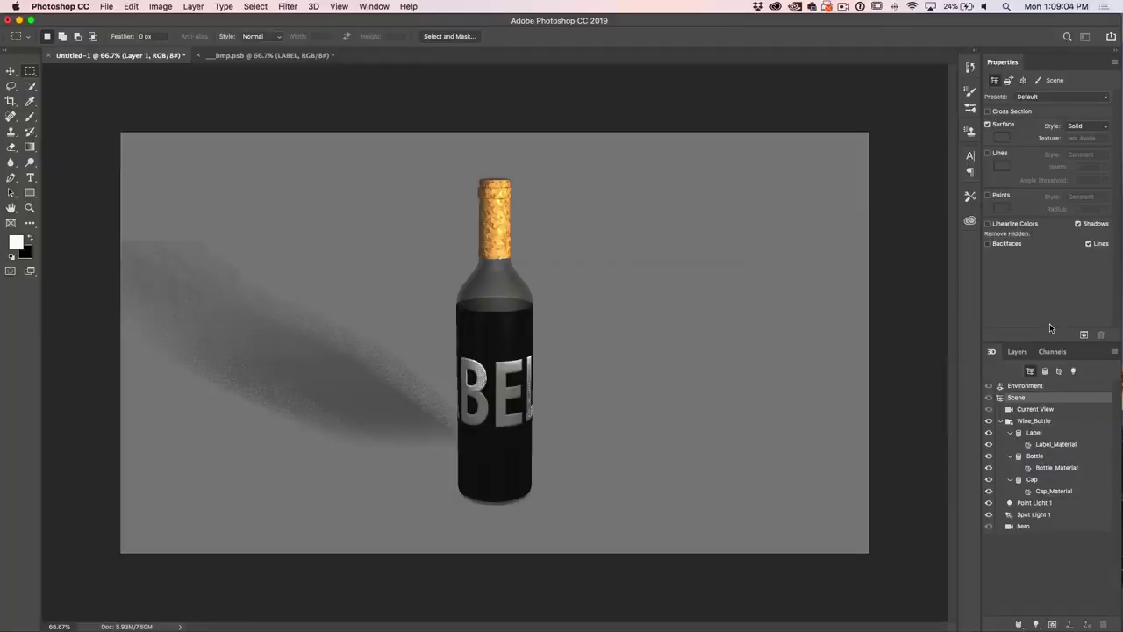
pyautogui.click(12, 71)
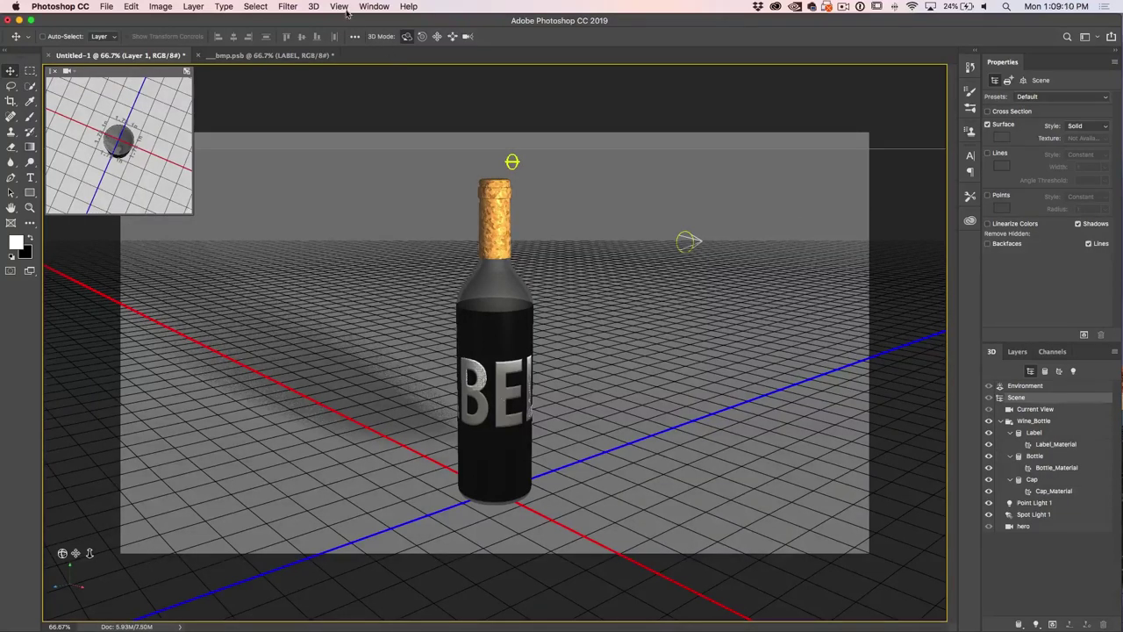
# Open the Timeline, create a video timeline for the bottle, and expand Layer 1's animation properties
pyautogui.click(372, 6)
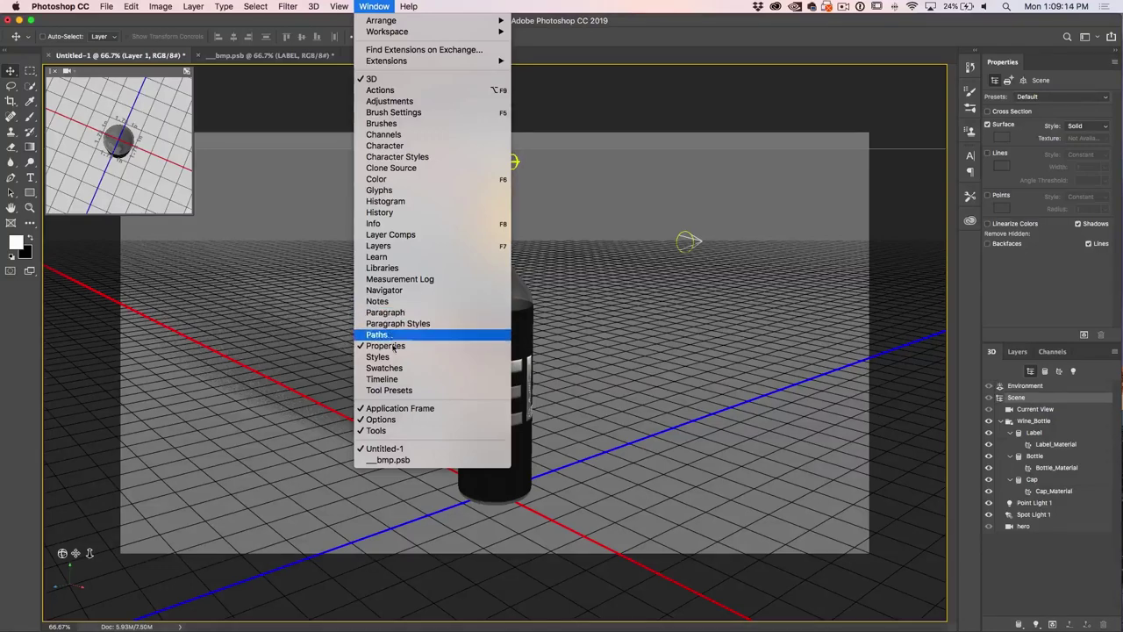
pyautogui.click(382, 378)
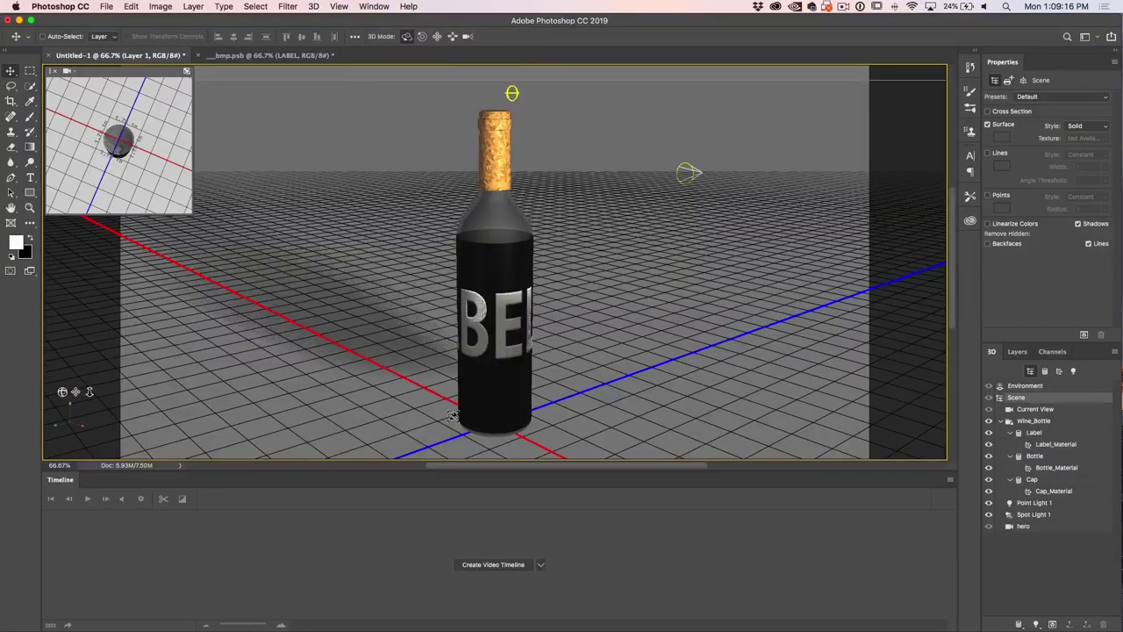
pyautogui.click(488, 565)
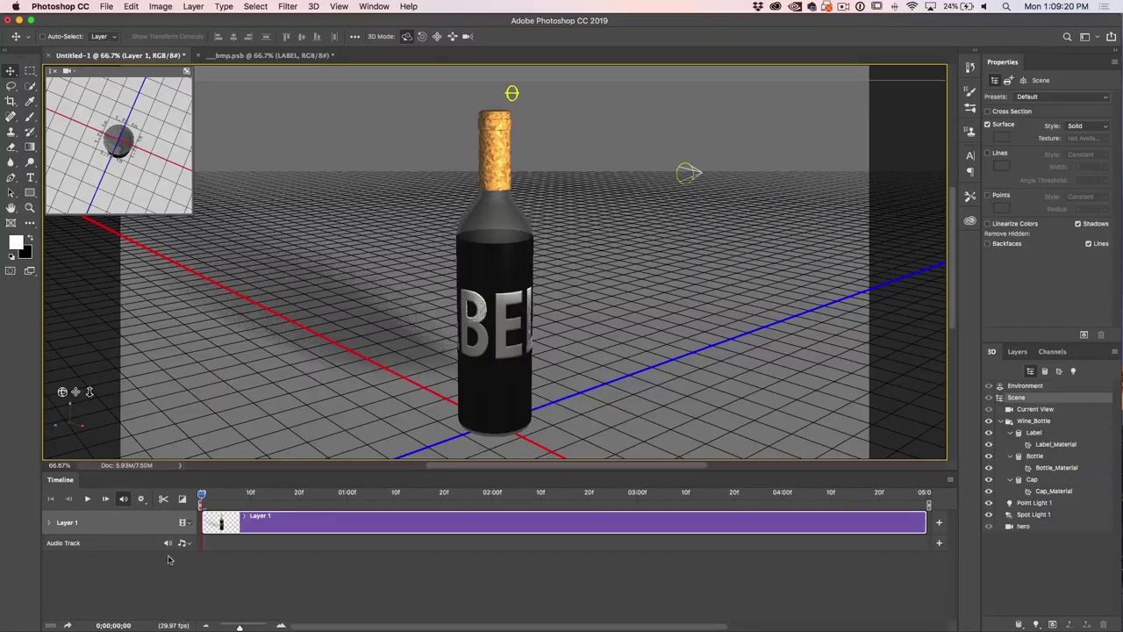
pyautogui.click(48, 523)
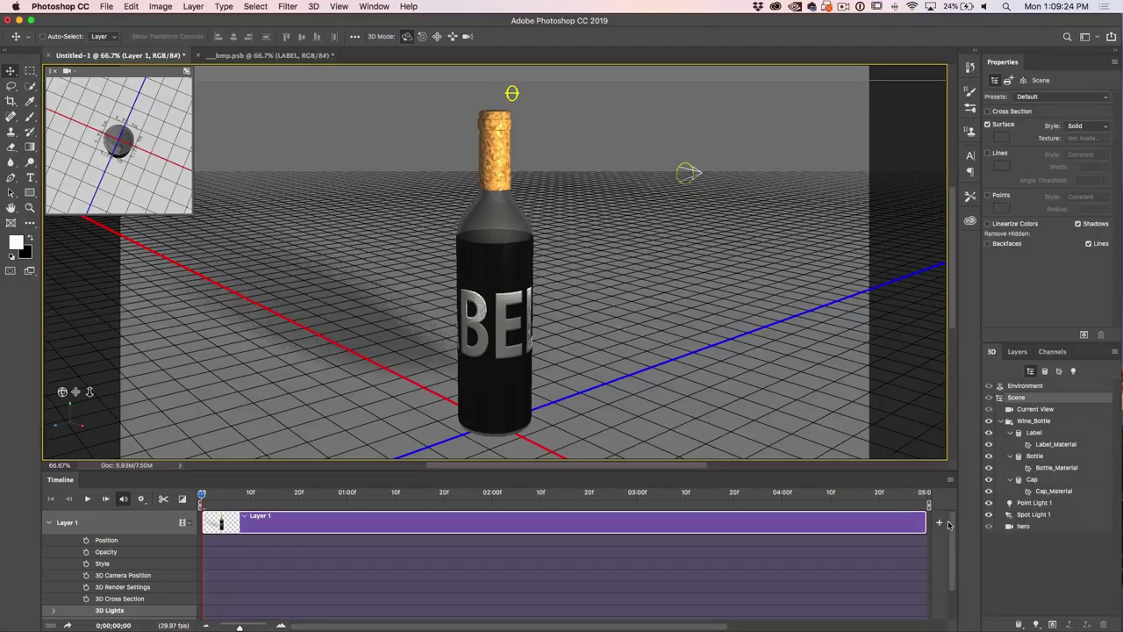
# Expand the 3D Meshes and Wine_Bottle tracks in the timeline and enable keyframing for the Cap at frame 0
pyautogui.scroll(-3, 950, 524)
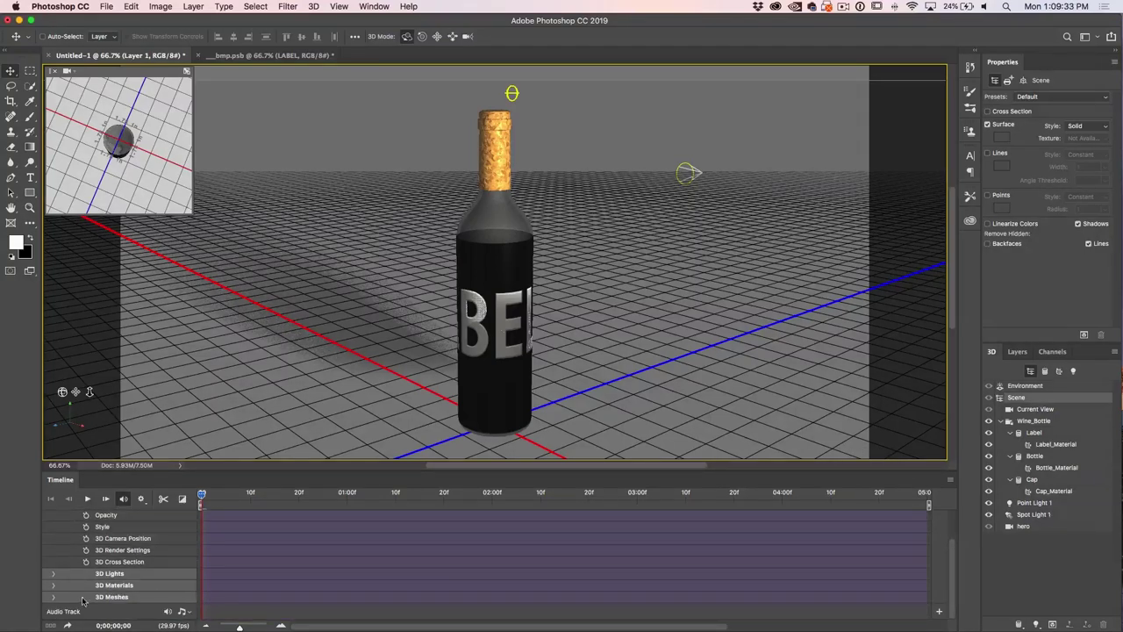
pyautogui.click(53, 598)
pyautogui.scroll(-1, 952, 545)
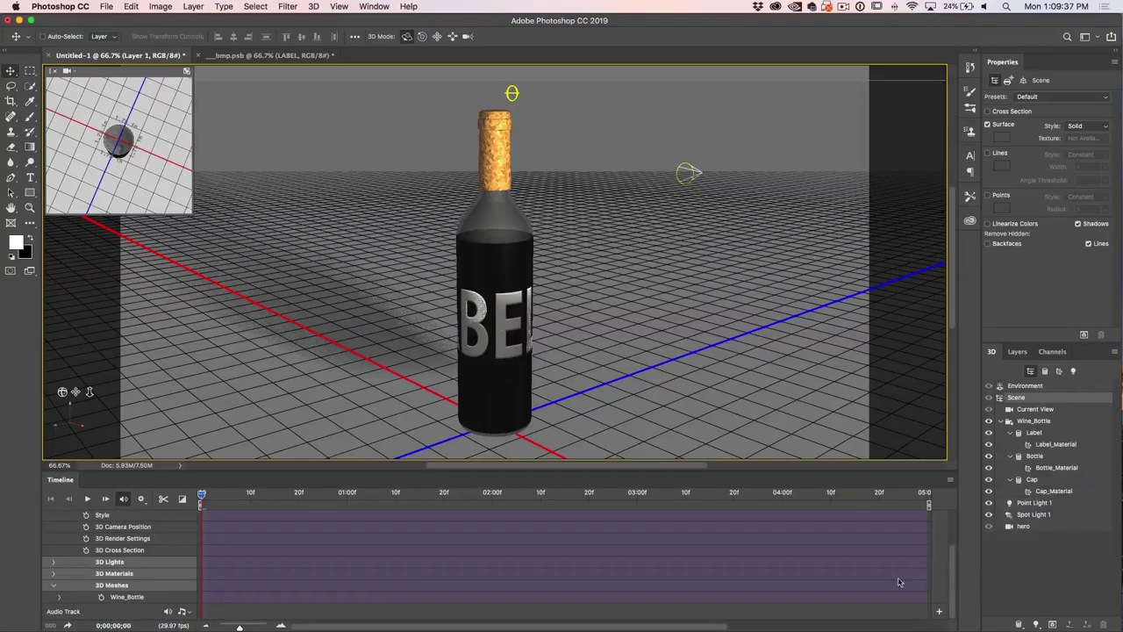
pyautogui.click(60, 599)
pyautogui.moveTo(953, 562); pyautogui.dragTo(951, 598)
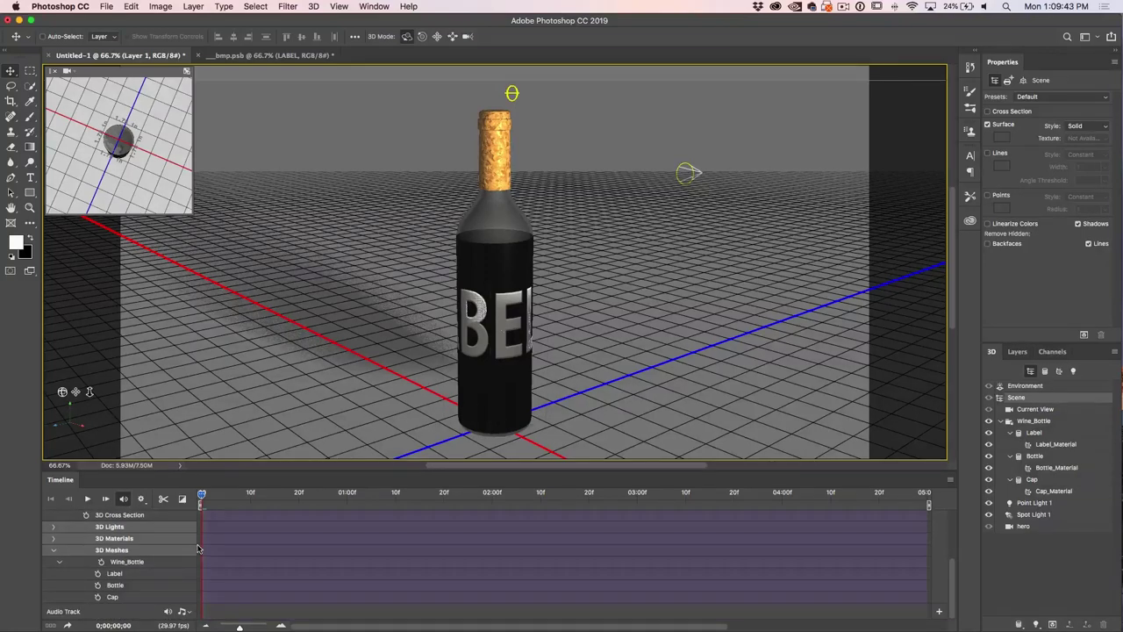
pyautogui.click(96, 597)
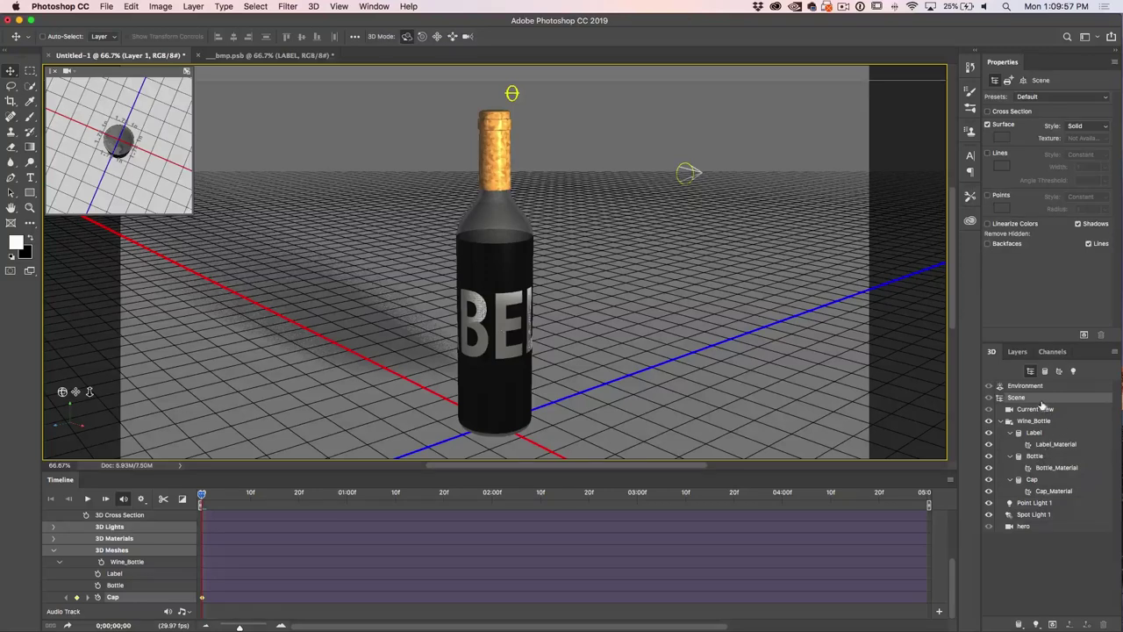
# Keyframe the Cap mesh at frame 20 by raising it straight up clear of the bottle's neck
pyautogui.click(1022, 480)
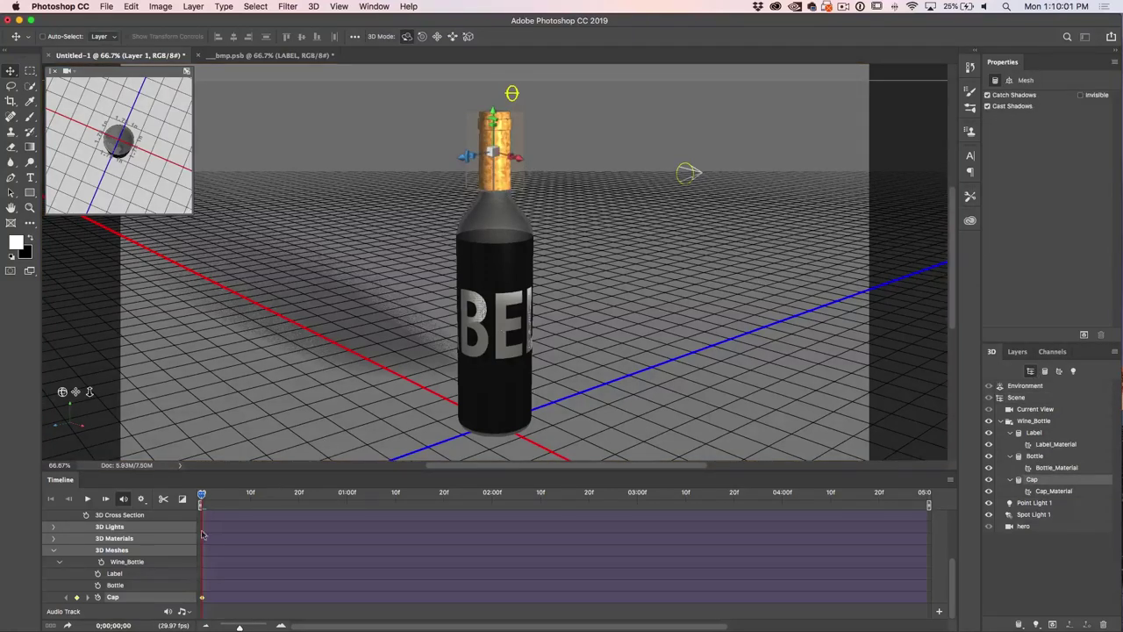
pyautogui.moveTo(202, 495); pyautogui.dragTo(297, 498)
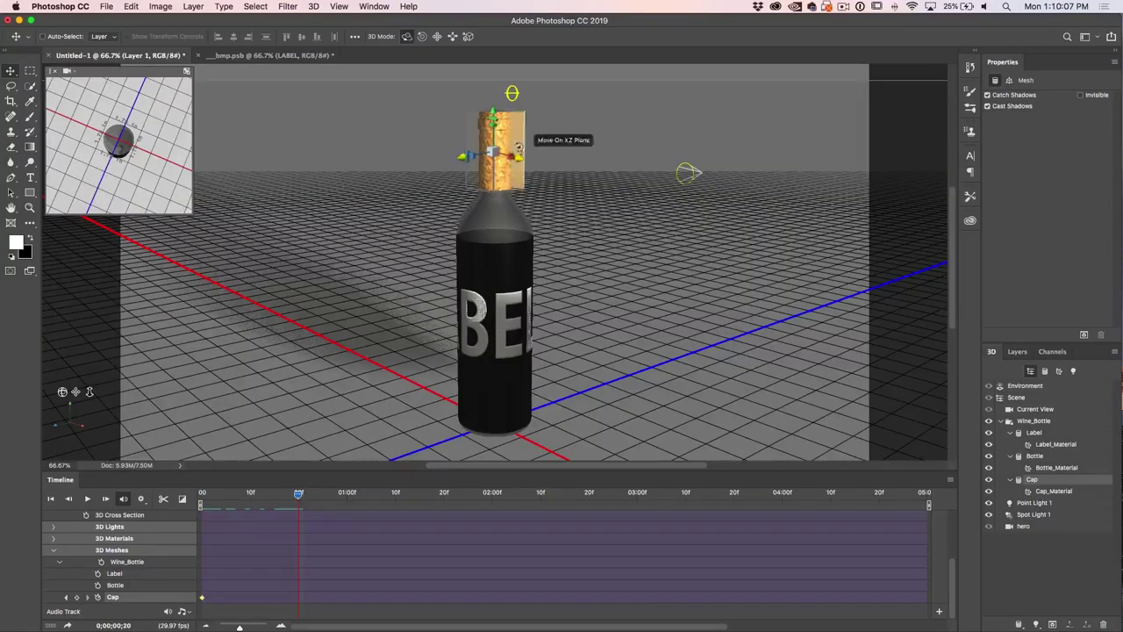
pyautogui.moveTo(493, 109); pyautogui.dragTo(498, 58)
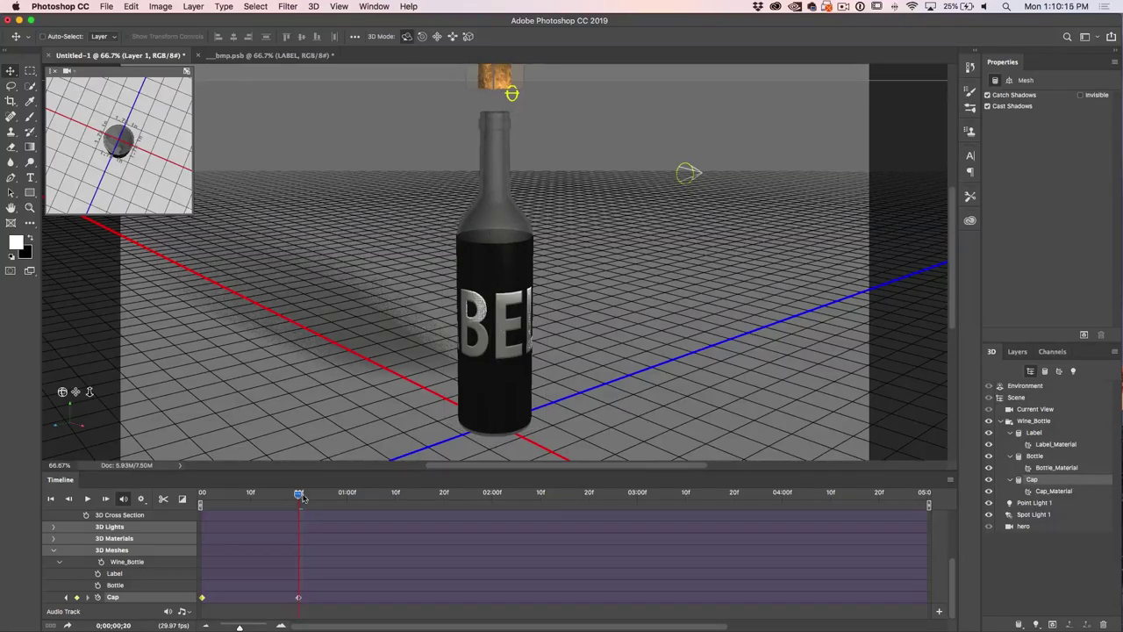
# Preview the cap animation from the start and scrub back to frame 15
pyautogui.moveTo(298, 495); pyautogui.dragTo(202, 495)
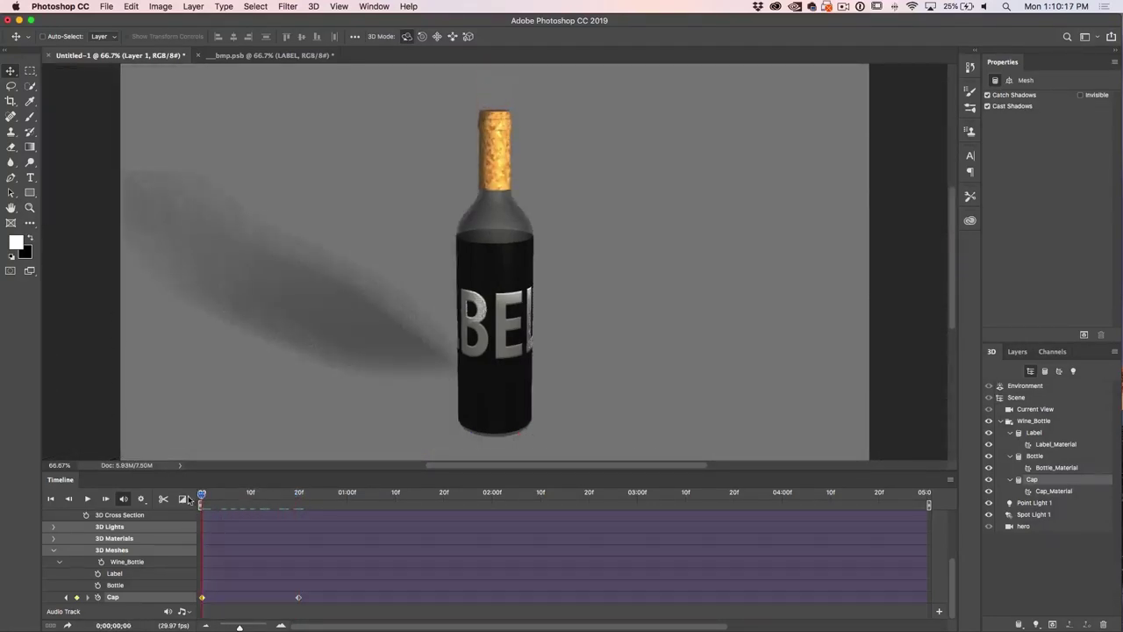
pyautogui.press('space')
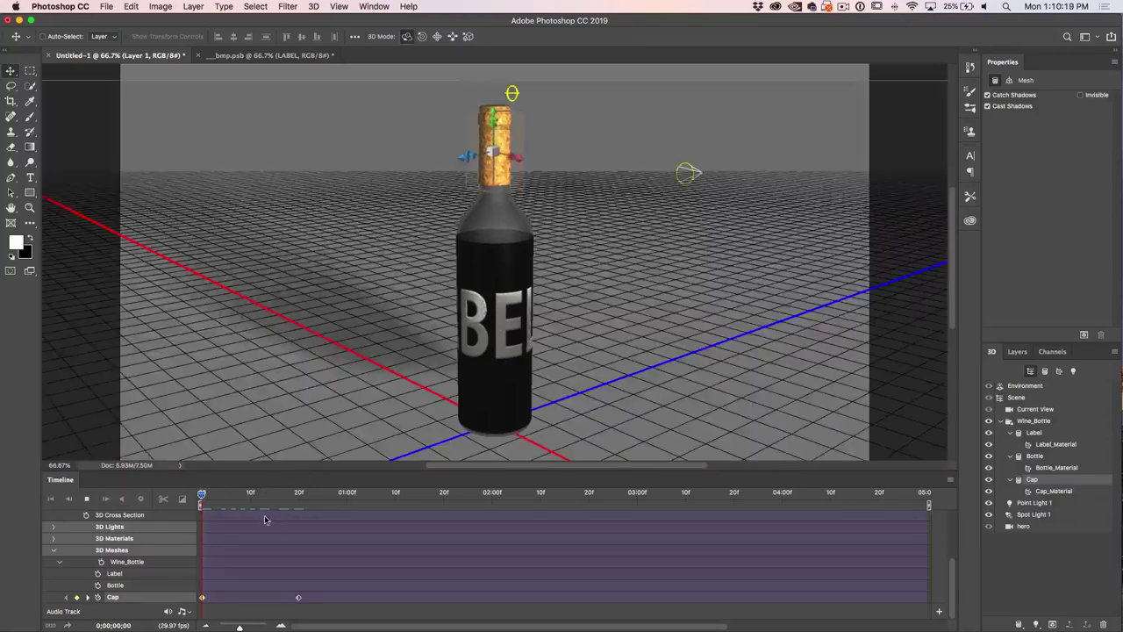
pyautogui.click(328, 498)
pyautogui.moveTo(328, 497); pyautogui.dragTo(272, 532)
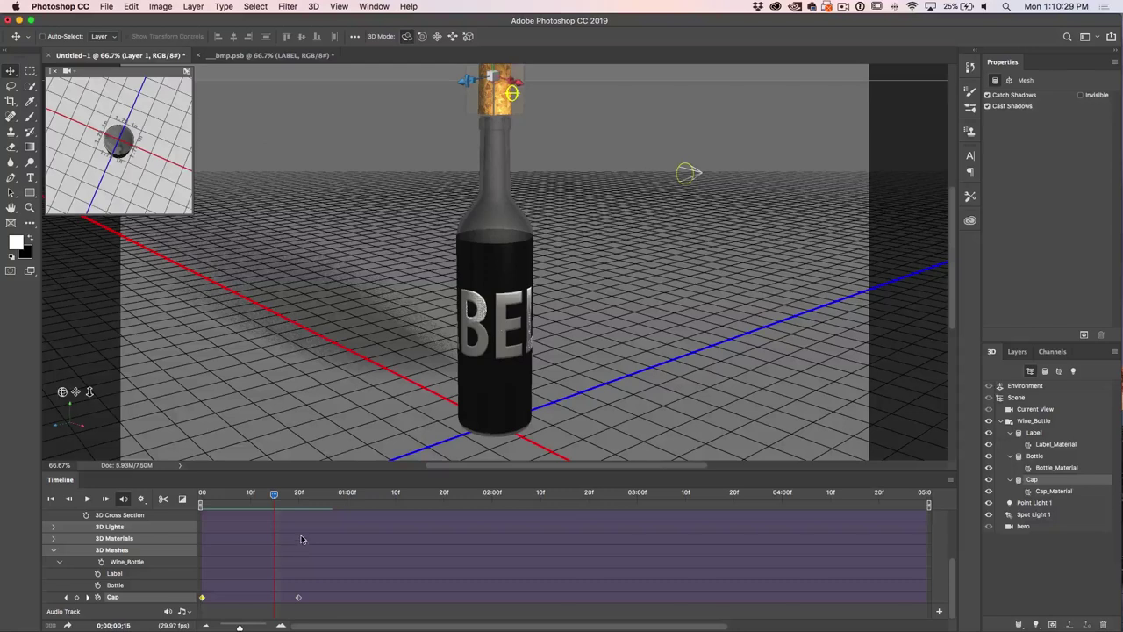
# Enable keyframing for the Bottle mesh at frame 15 and try tipping it over onto its side
pyautogui.click(99, 585)
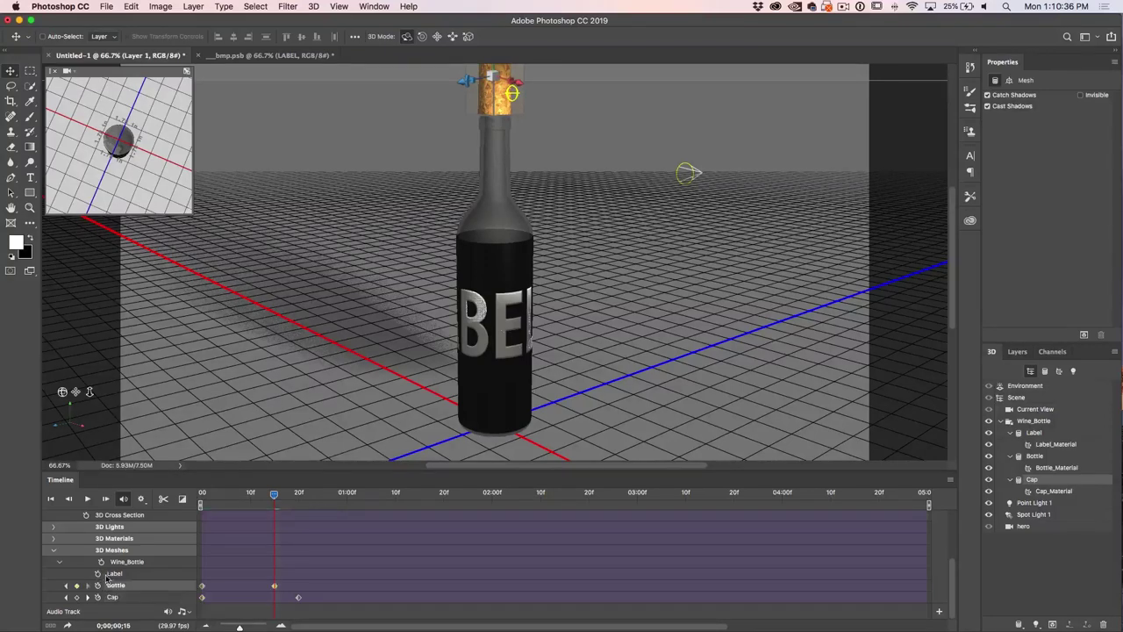
pyautogui.click(1036, 457)
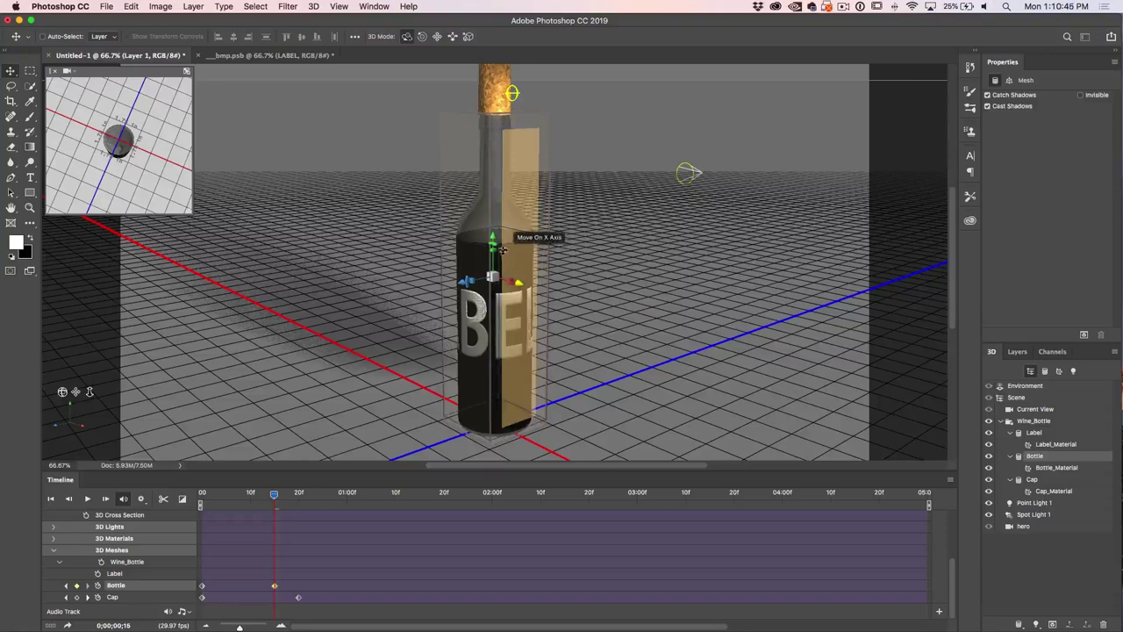
pyautogui.moveTo(507, 248); pyautogui.dragTo(528, 328)
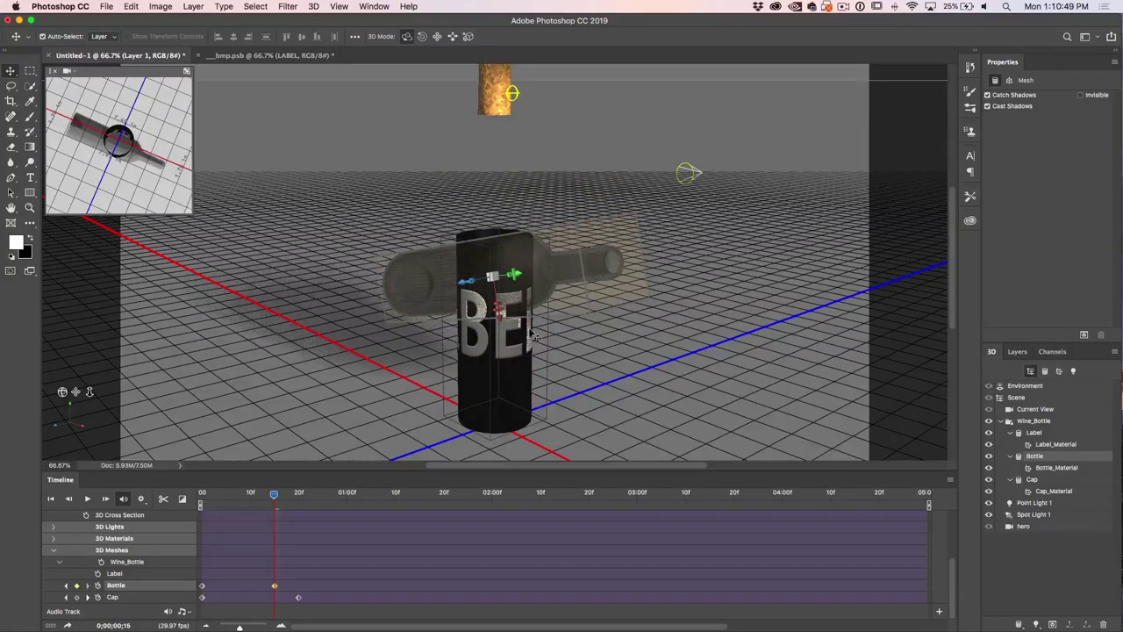
# Undo the Bottle mesh's rotation and its keyframes
pyautogui.press('super+z')
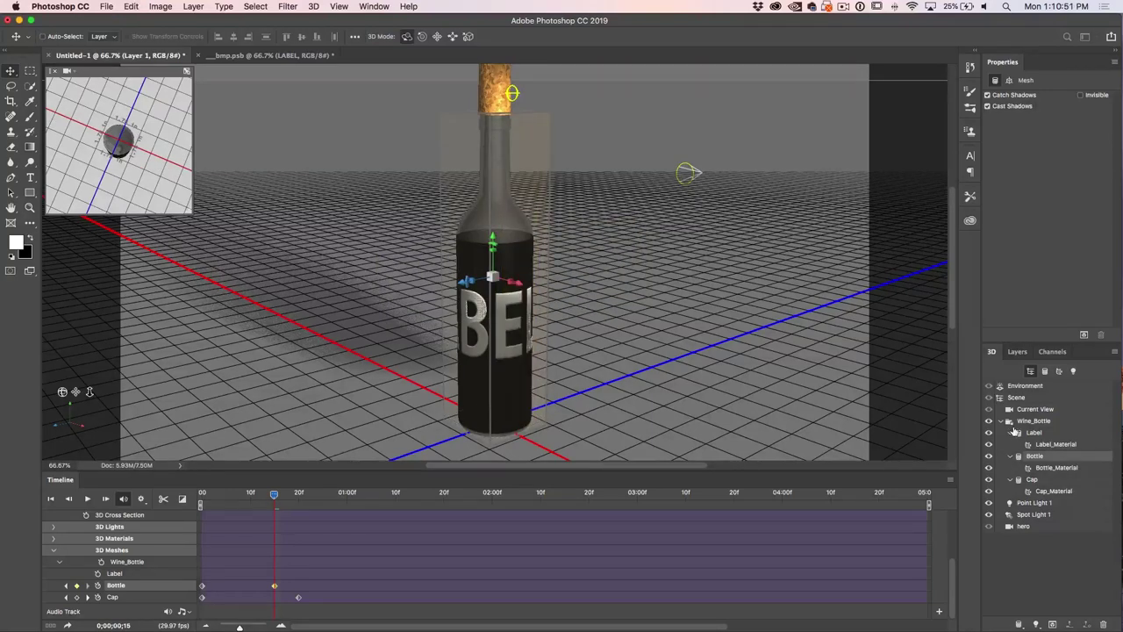
pyautogui.press('super+z')
pyautogui.press('super+z')
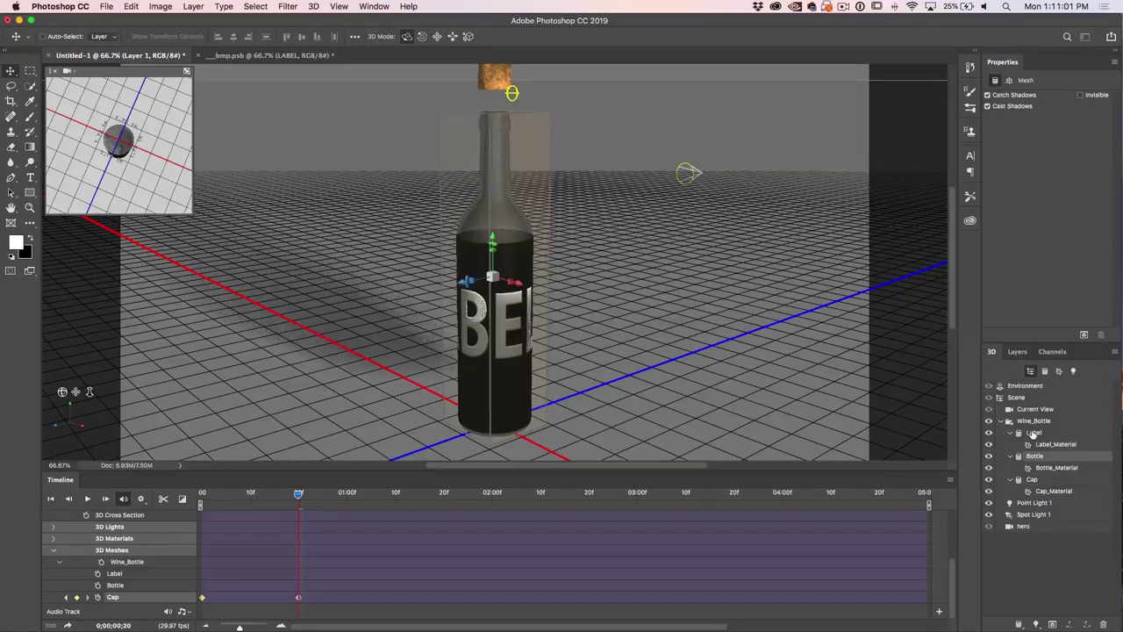
# Group the Label and Bottle meshes together inside Wine_Bottle
pyautogui.click(1034, 433)
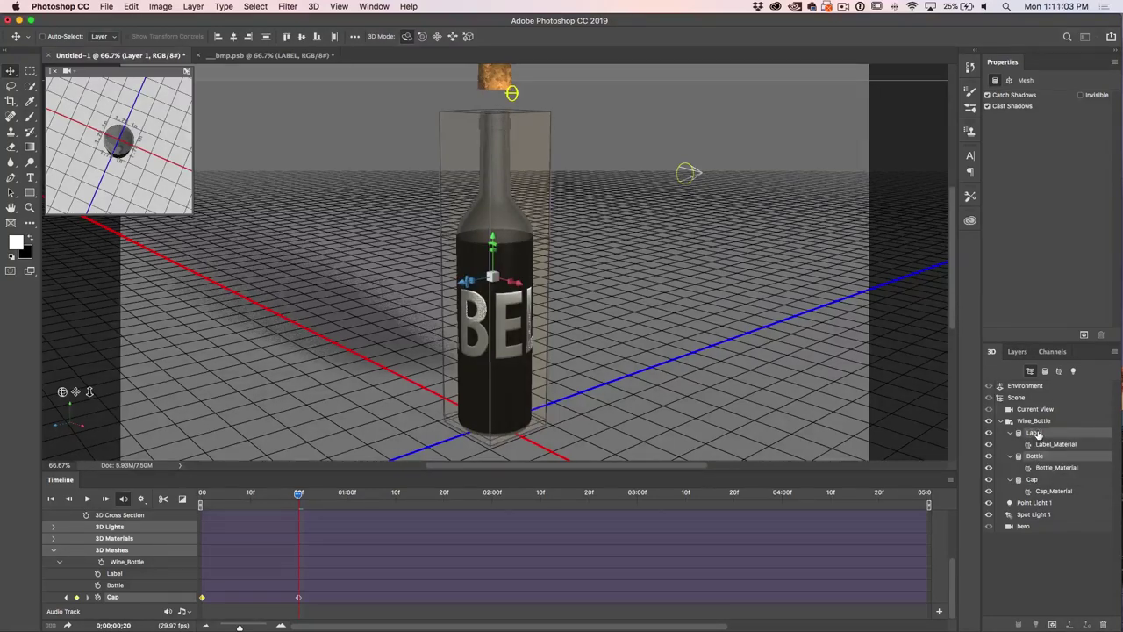
pyautogui.rightClick(1037, 434)
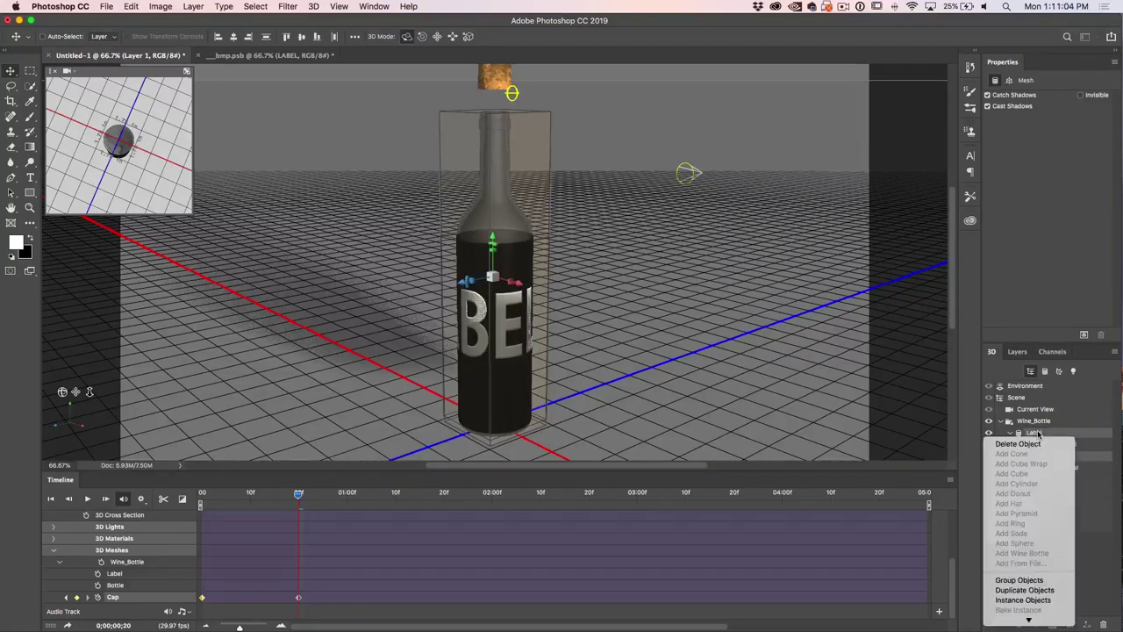
pyautogui.click(1018, 580)
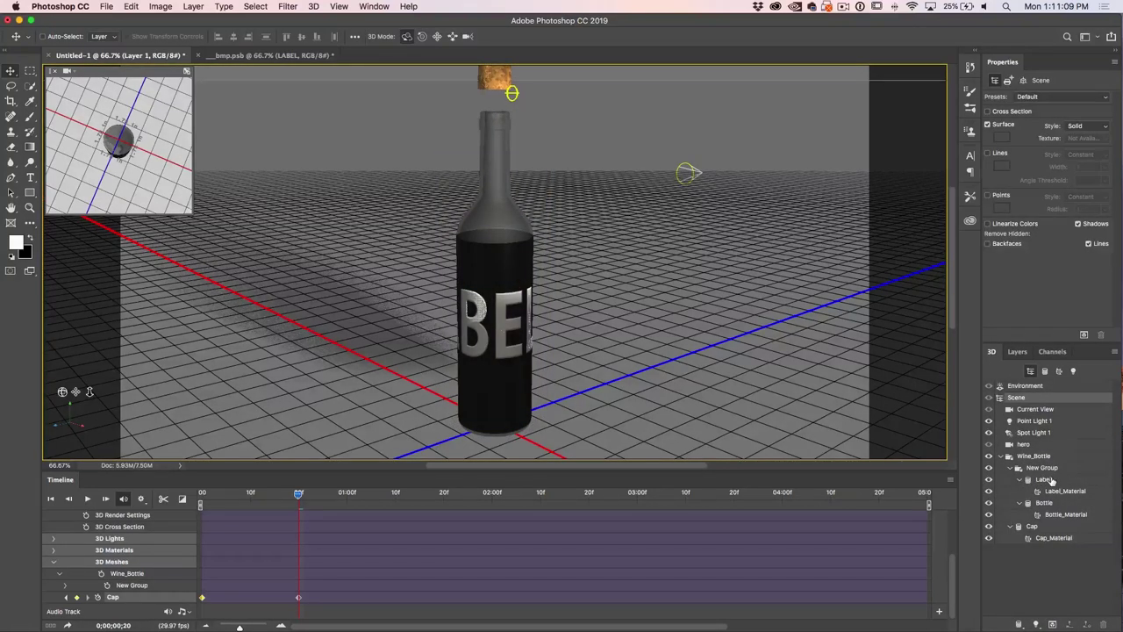
# Enable keyframing for the New Group of label and bottle at frame 14
pyautogui.click(1042, 467)
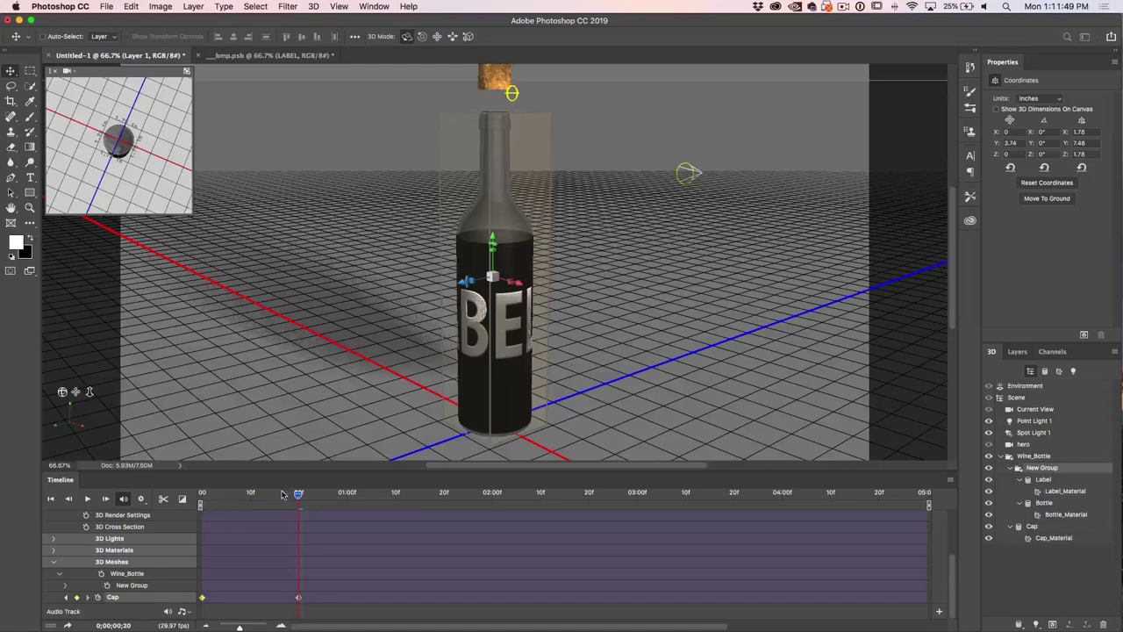
pyautogui.press('Left')
pyautogui.moveTo(294, 494); pyautogui.dragTo(271, 497)
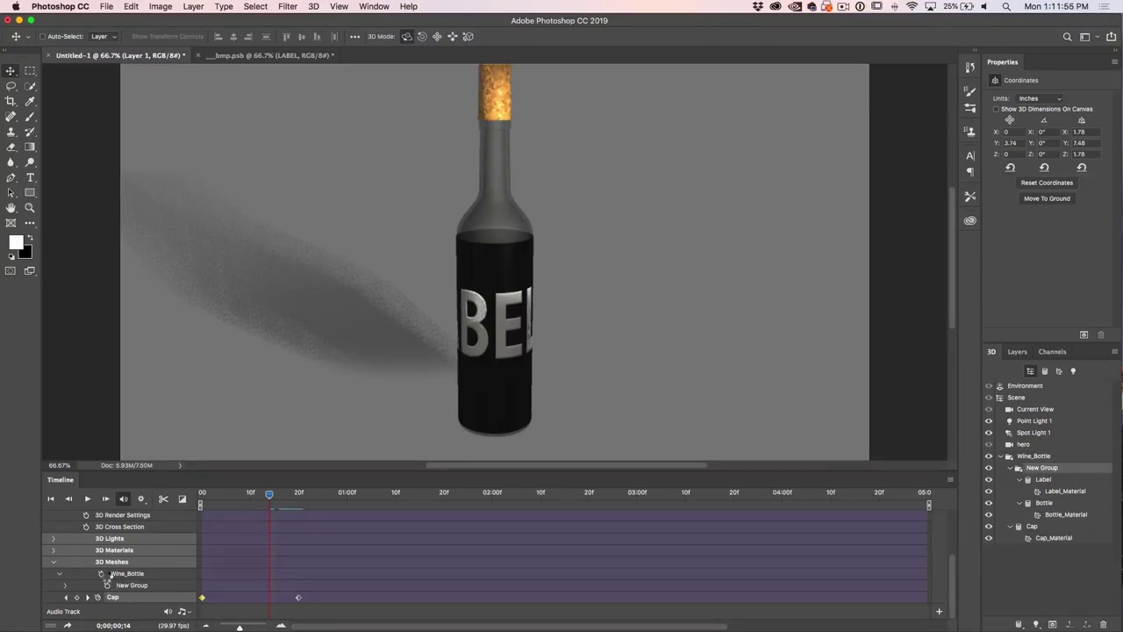
pyautogui.click(106, 585)
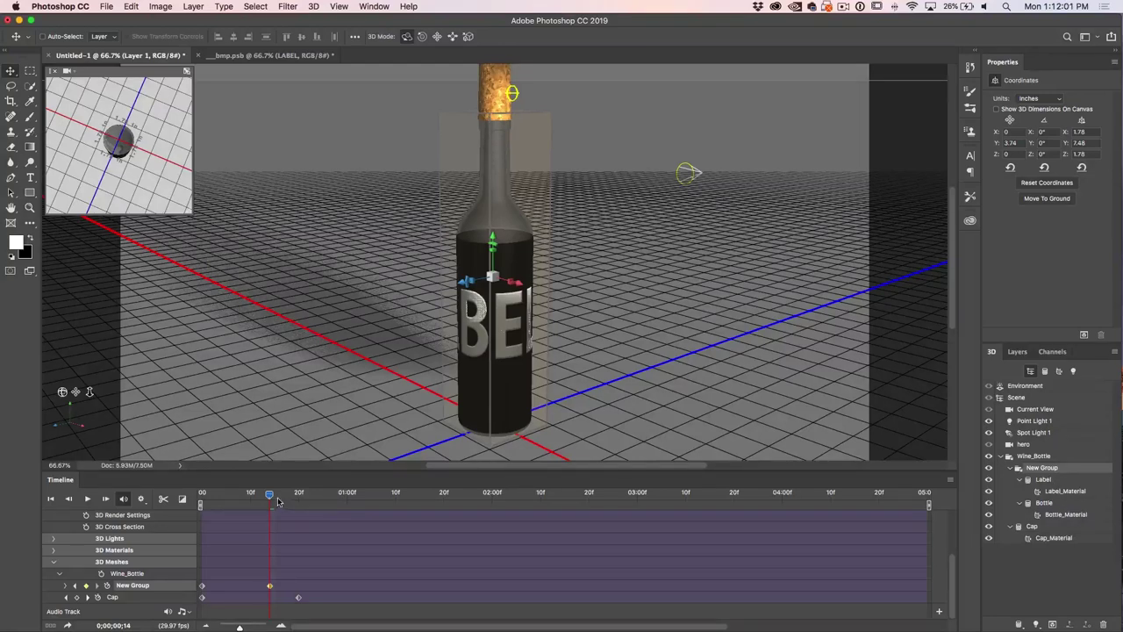
# Keyframe the New Group at 0;00;01;14 by rotating it about 68.7° around the Z axis
pyautogui.moveTo(273, 498); pyautogui.dragTo(413, 492)
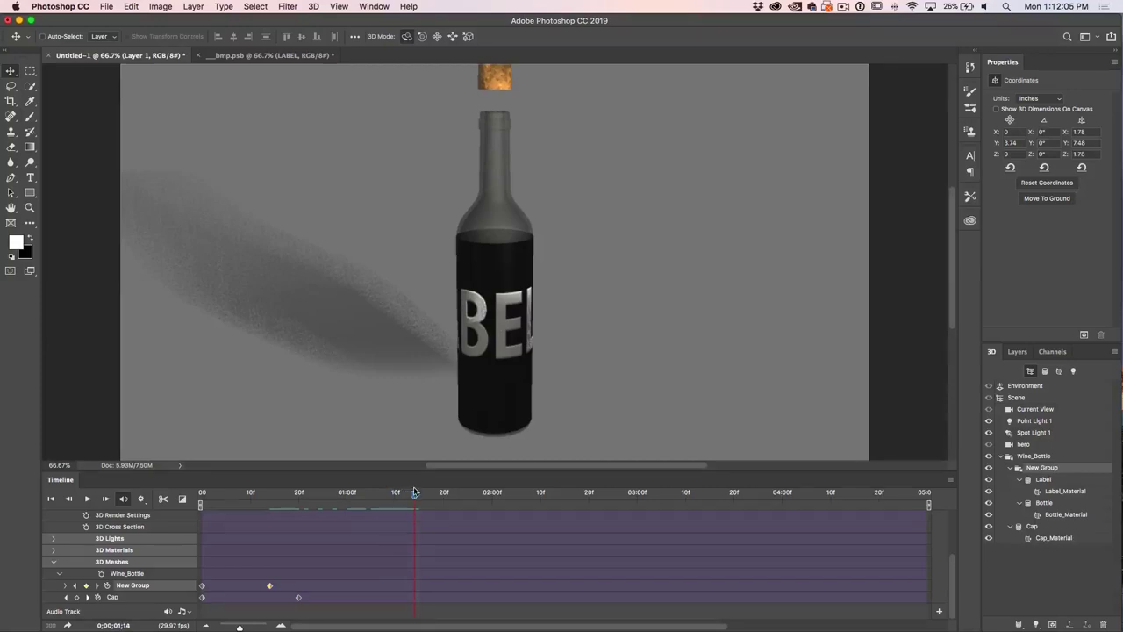
pyautogui.click(1025, 471)
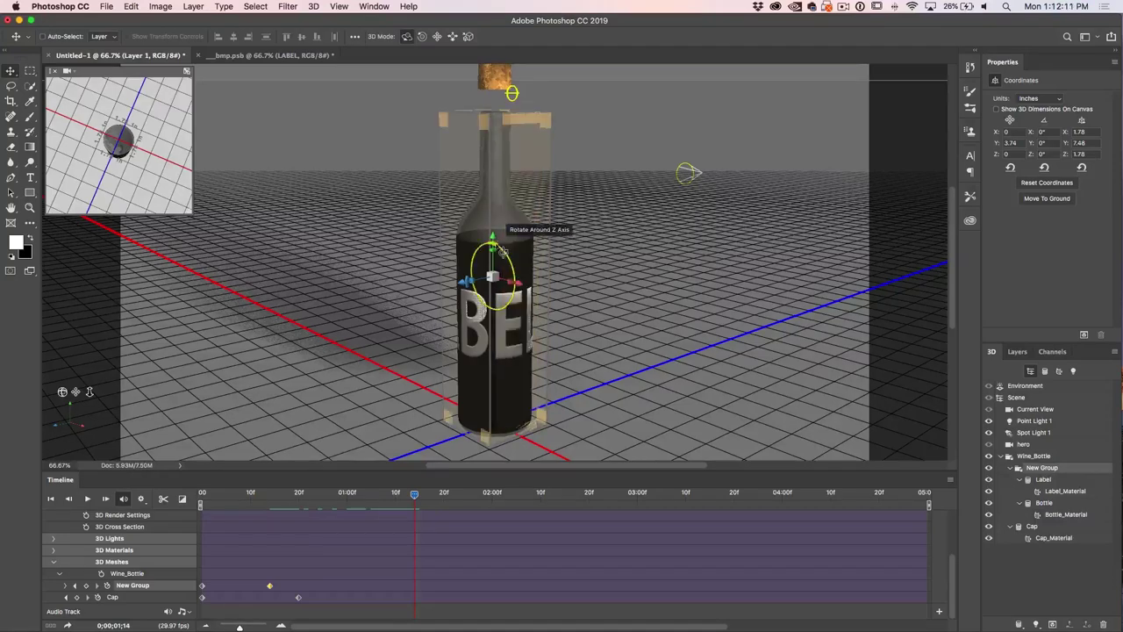
pyautogui.moveTo(502, 252); pyautogui.dragTo(520, 288)
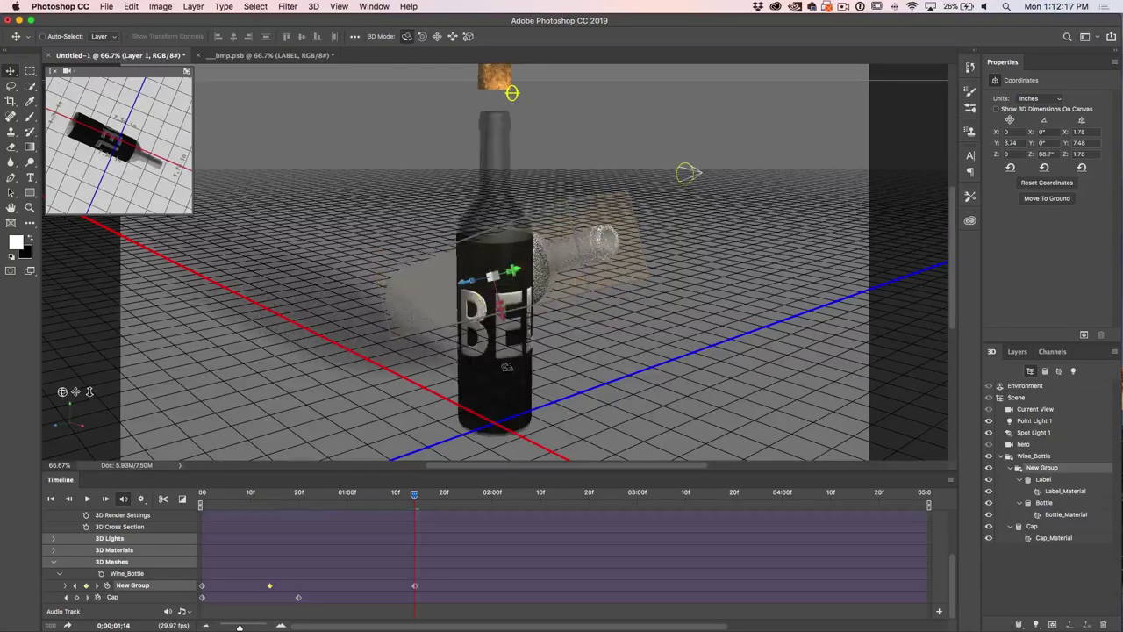
# Play the animation from the start to check the cap lift and bottle tilt, and scrub back through it
pyautogui.moveTo(415, 496); pyautogui.dragTo(129, 513)
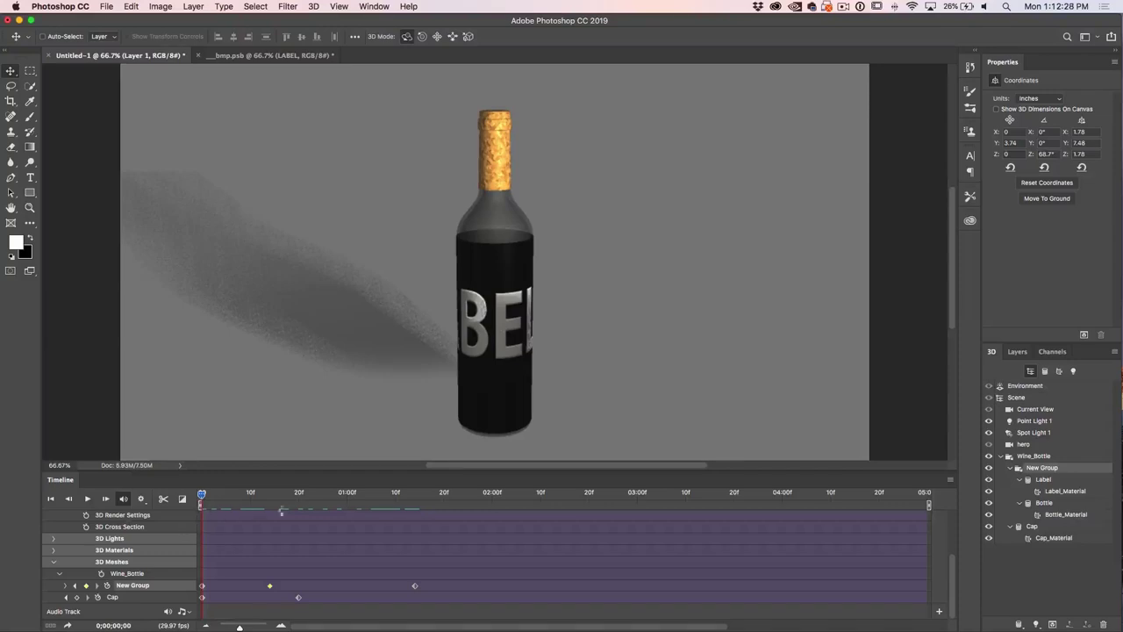
pyautogui.press('space')
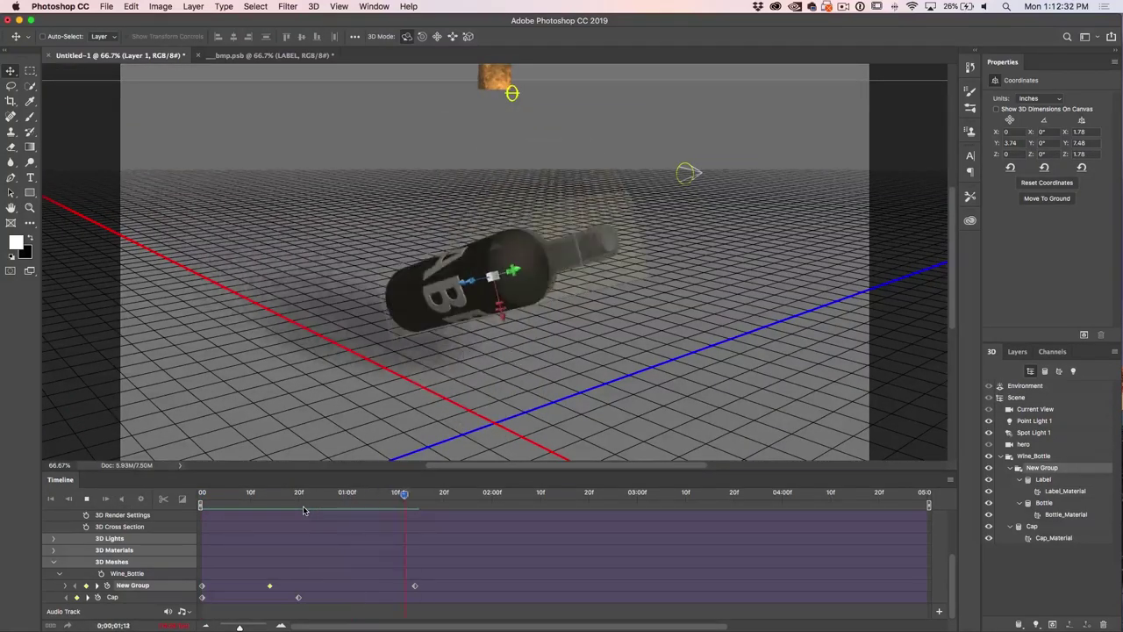
pyautogui.press('space')
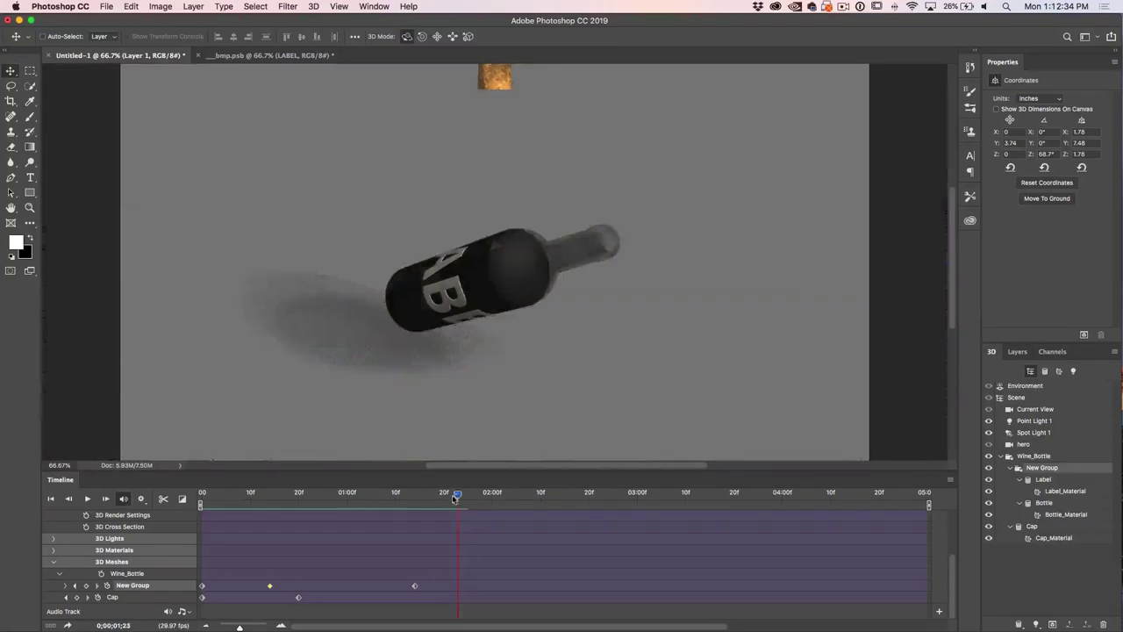
pyautogui.click(373, 513)
pyautogui.moveTo(371, 513); pyautogui.dragTo(167, 543)
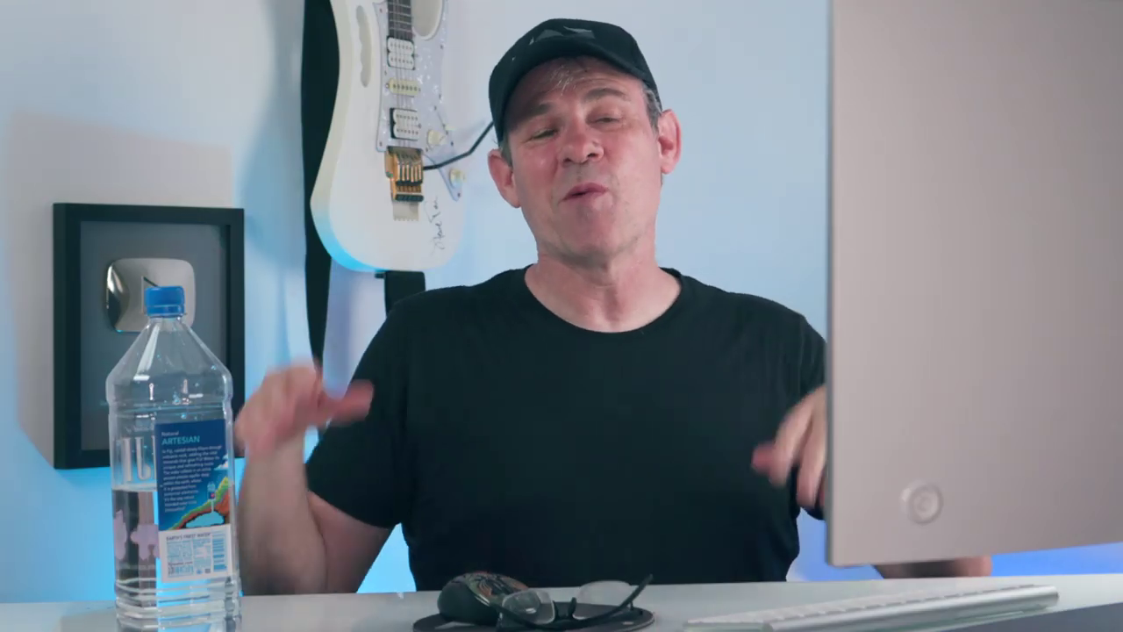